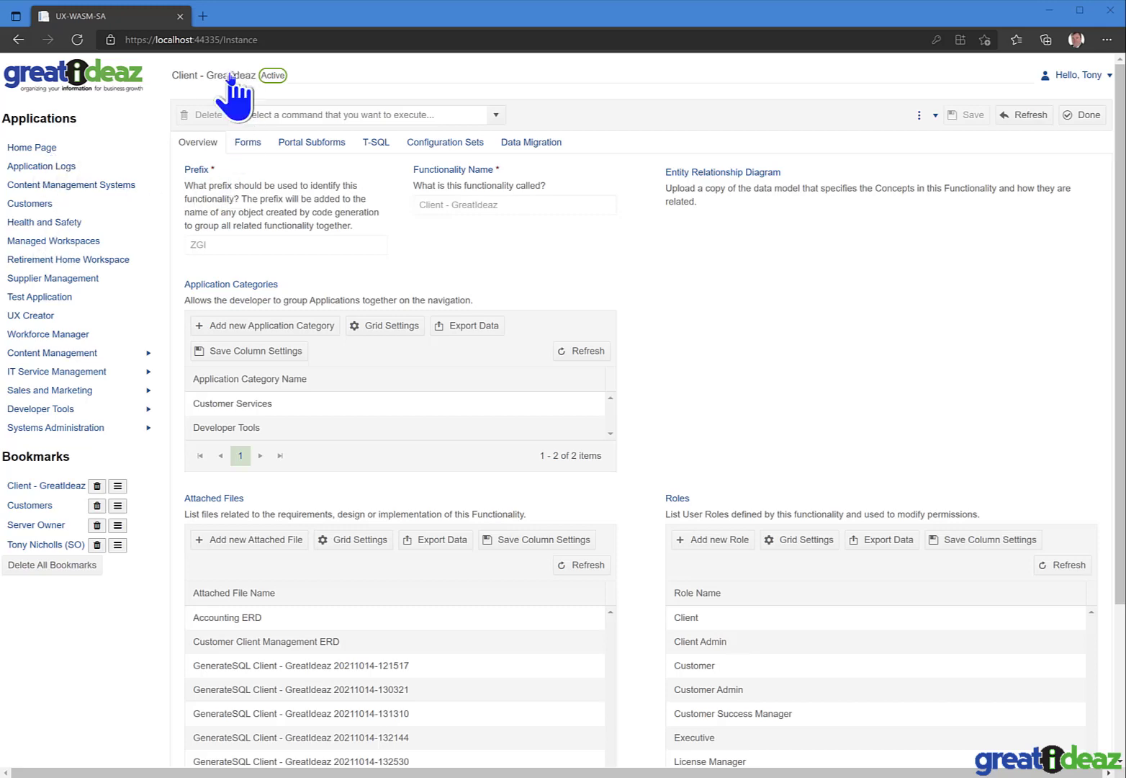
Add a new role named "Release Manager" to the Client - GreatIdeaz functionality
scroll(847, 454, "down", 3)
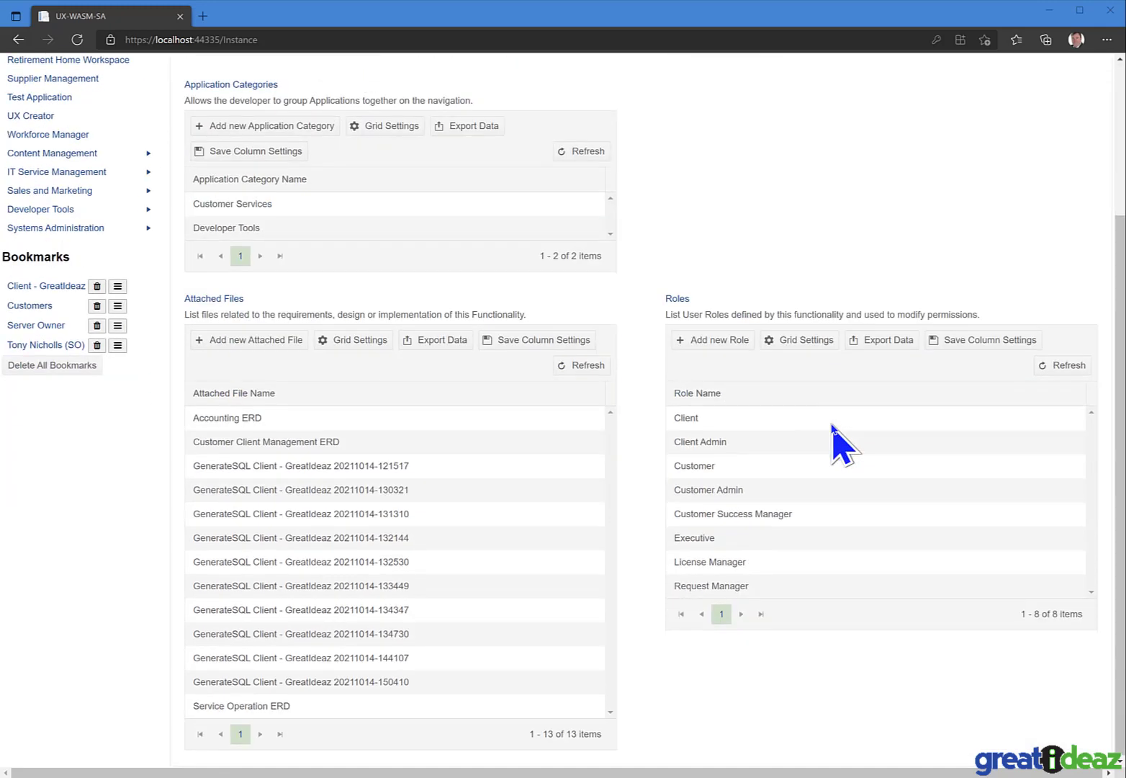
left_click(715, 340)
left_click(425, 207)
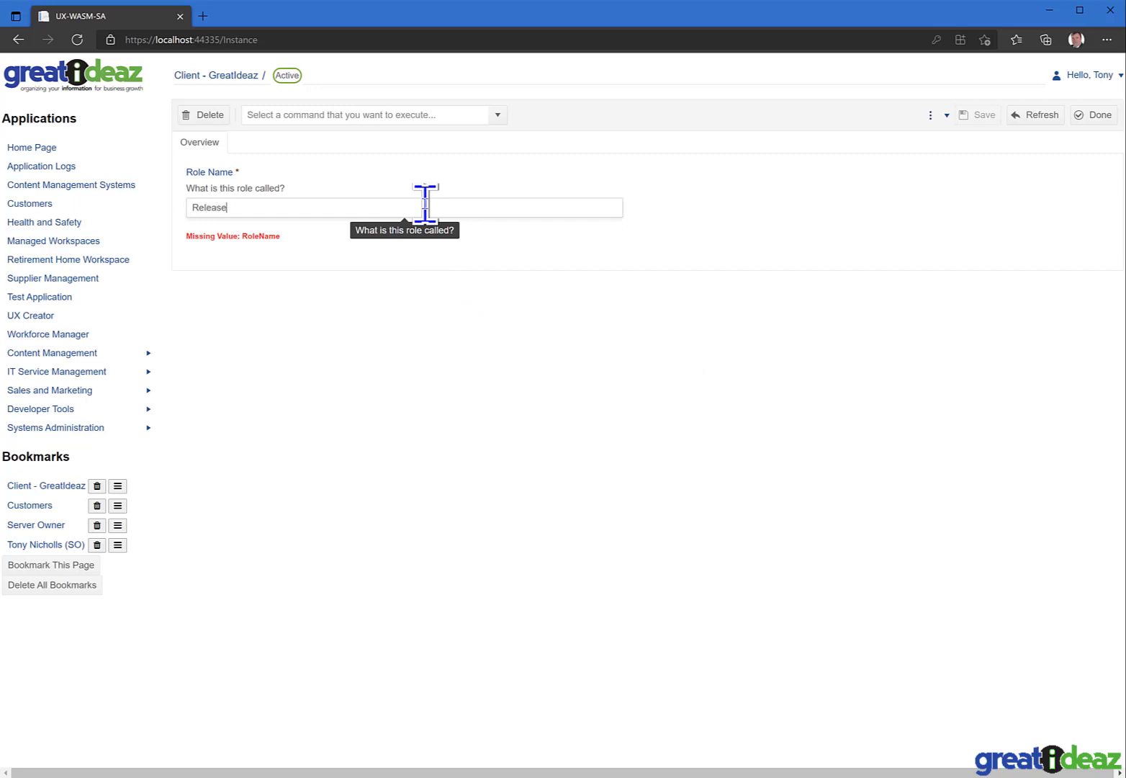
type("Release Manager")
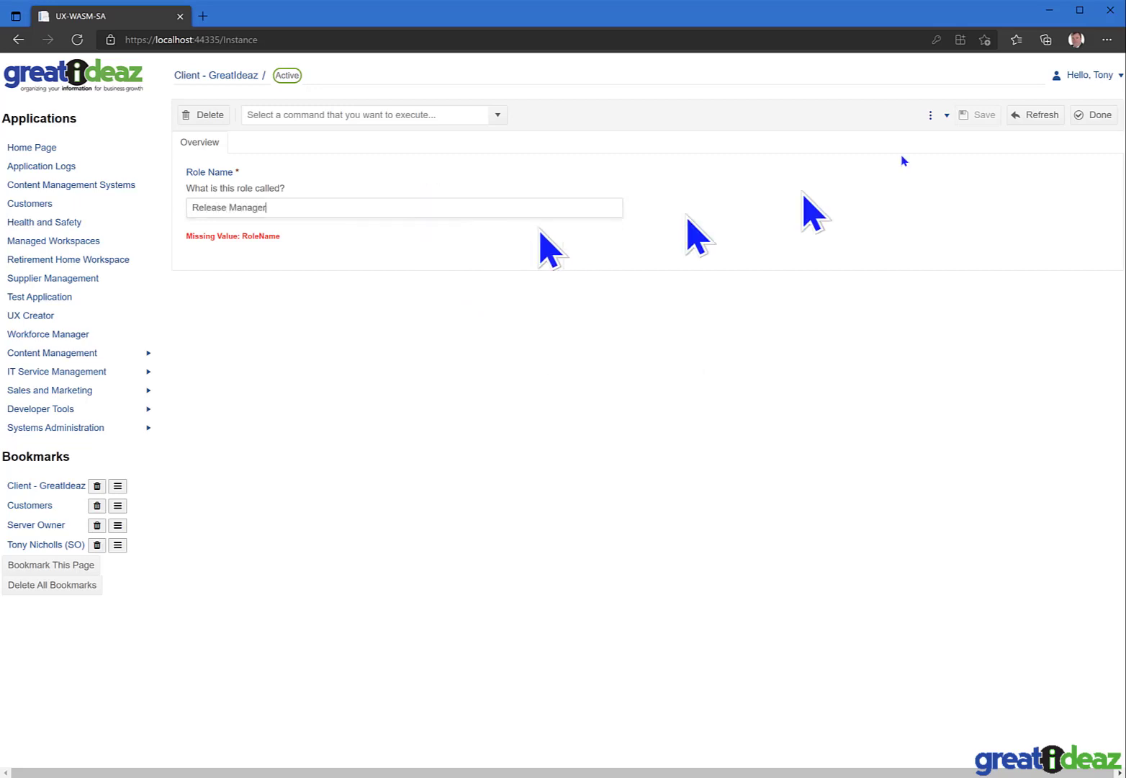
left_click(1092, 114)
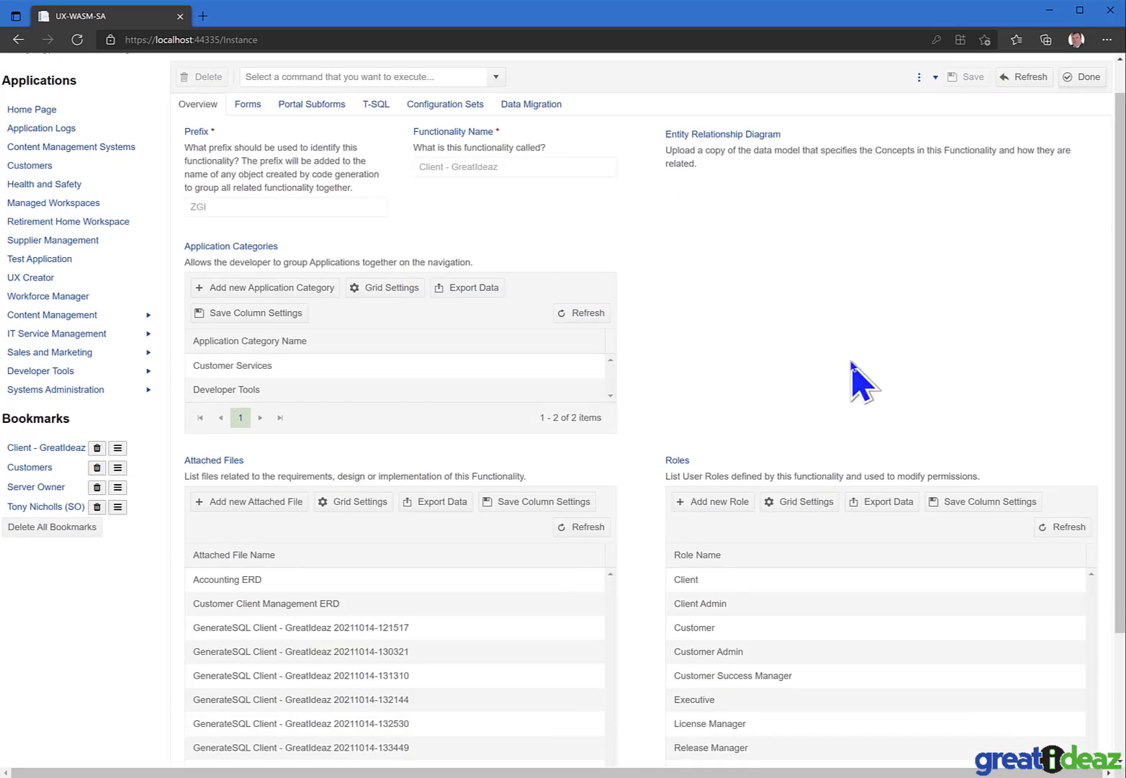
scroll(852, 364, "down", 3)
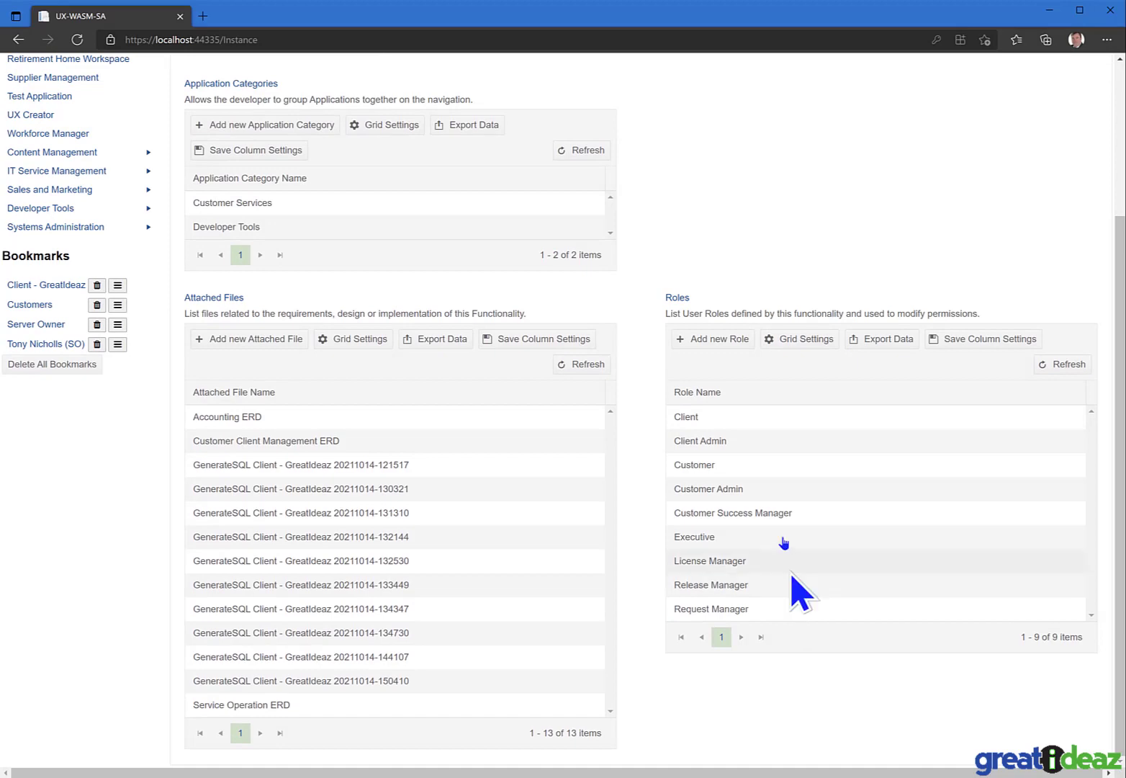
Create a new form definition named "trellispark Release" with form type Concept and save it
scroll(711, 226, "up", 3)
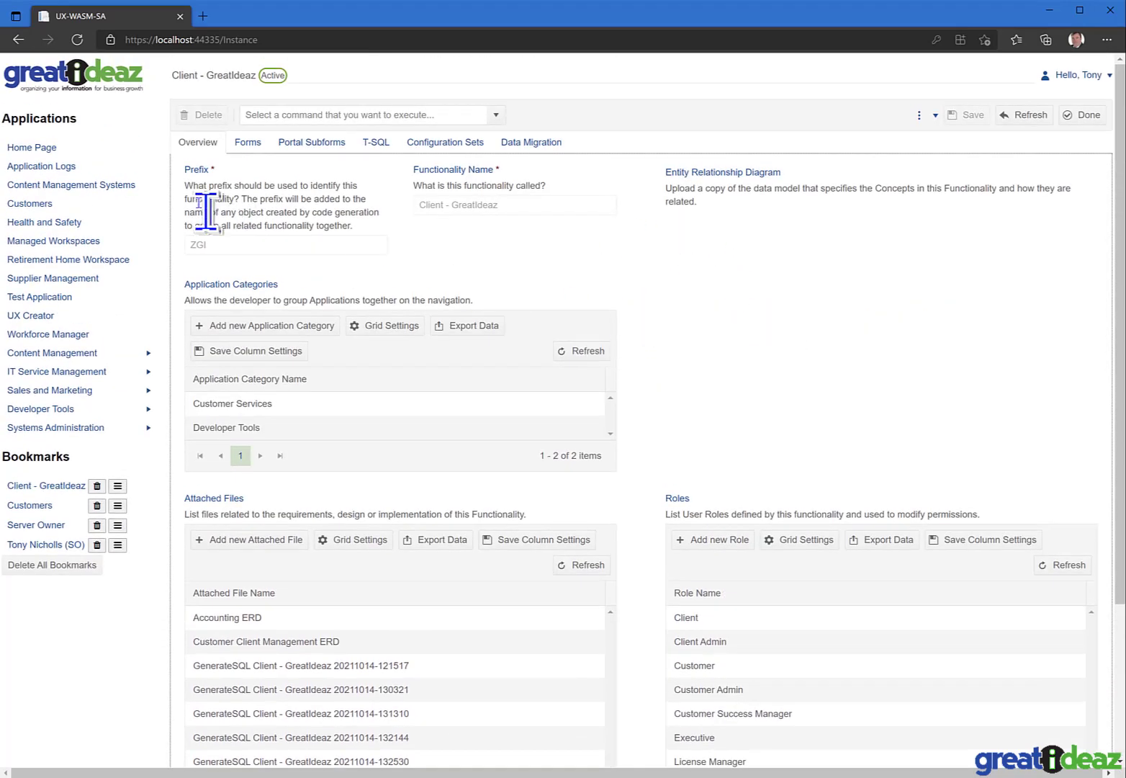
left_click(247, 144)
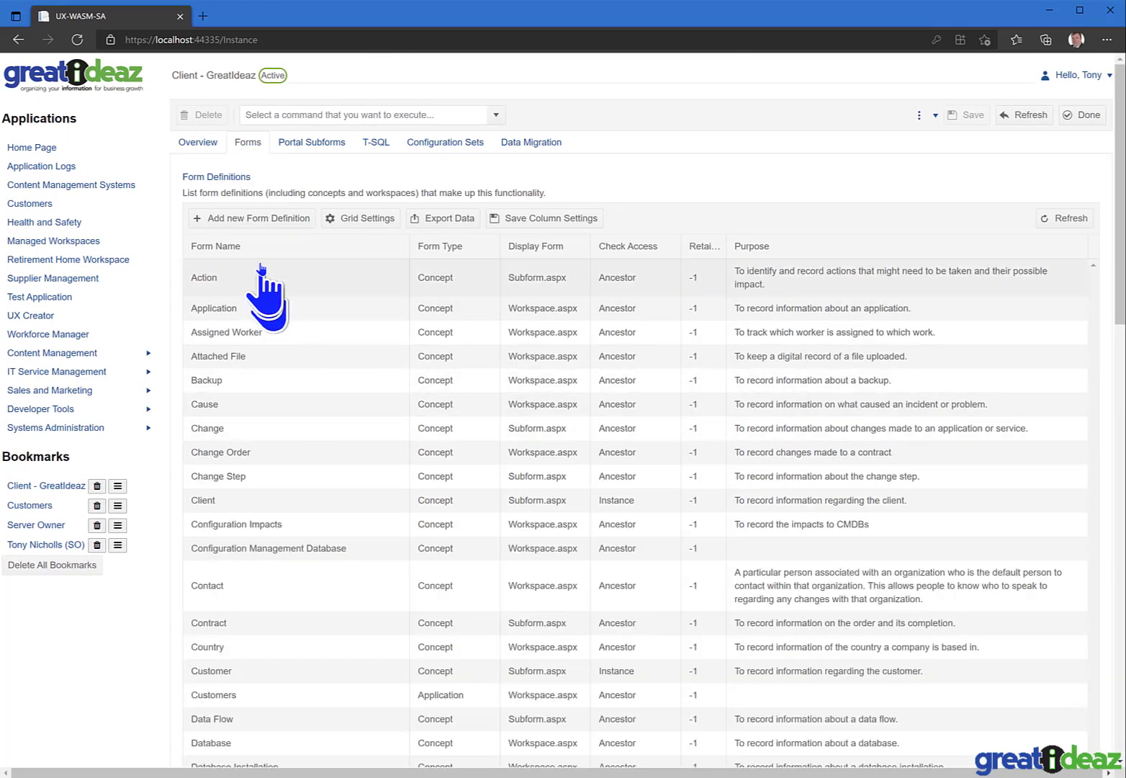
left_click(278, 221)
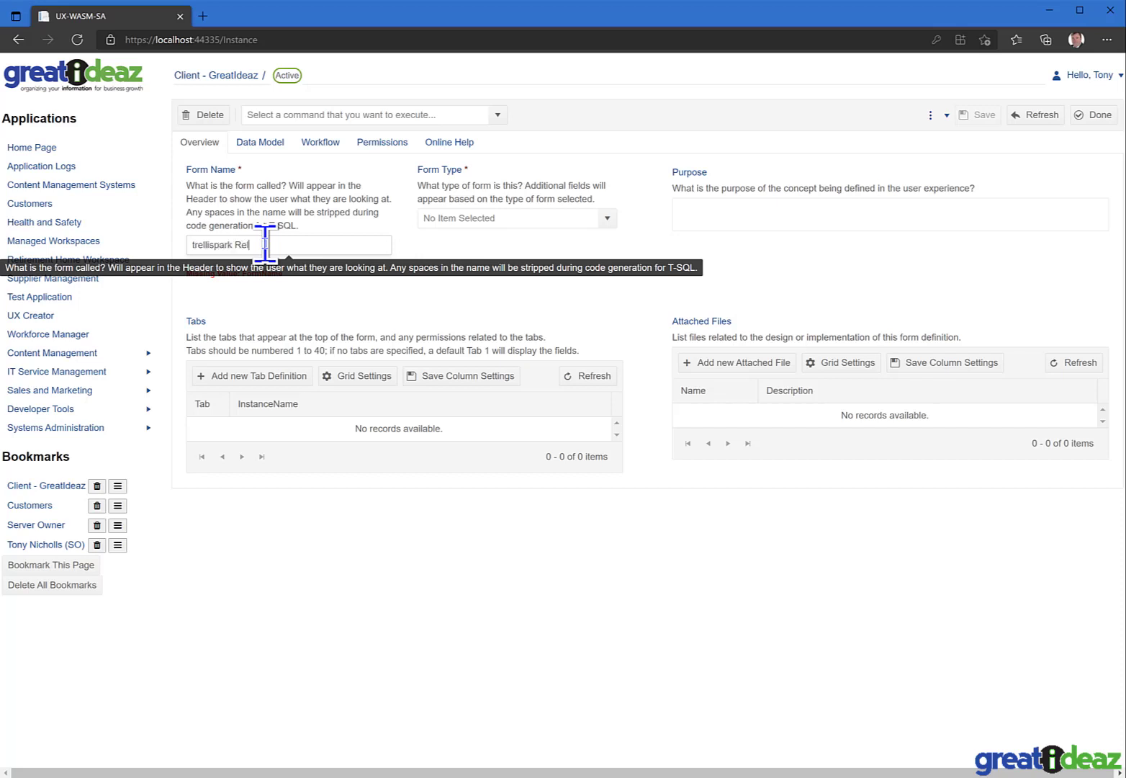
left_click(607, 218)
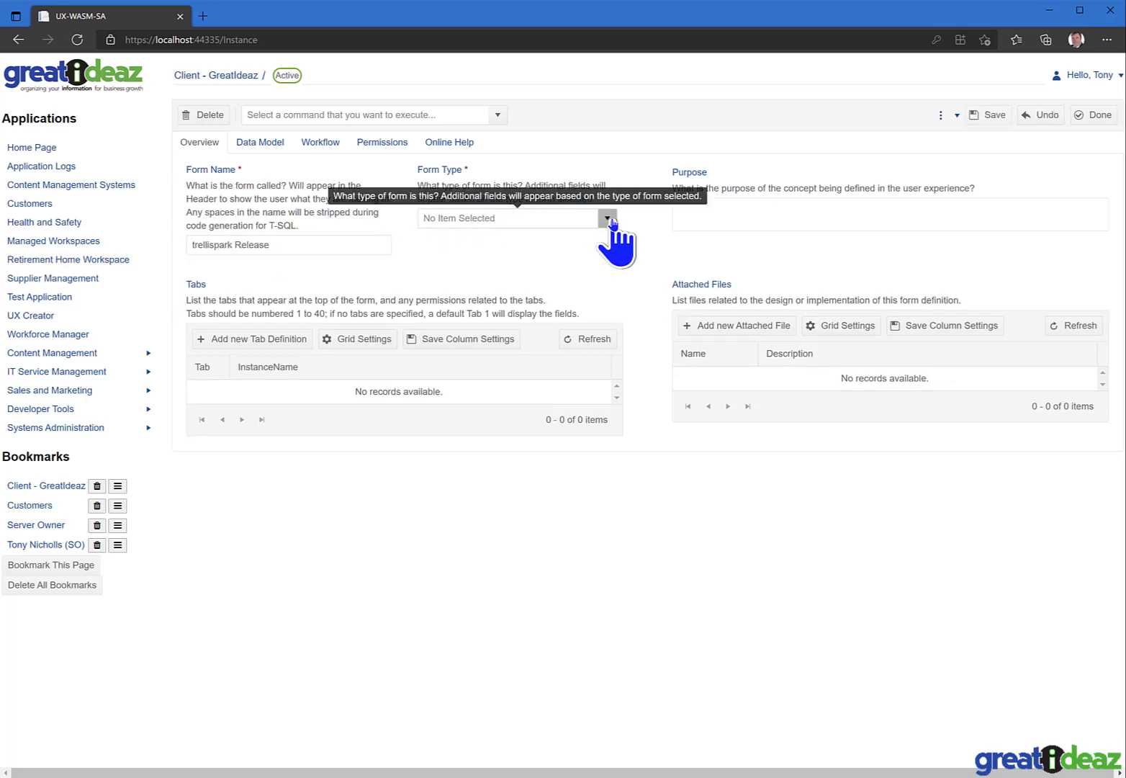
left_click(460, 260)
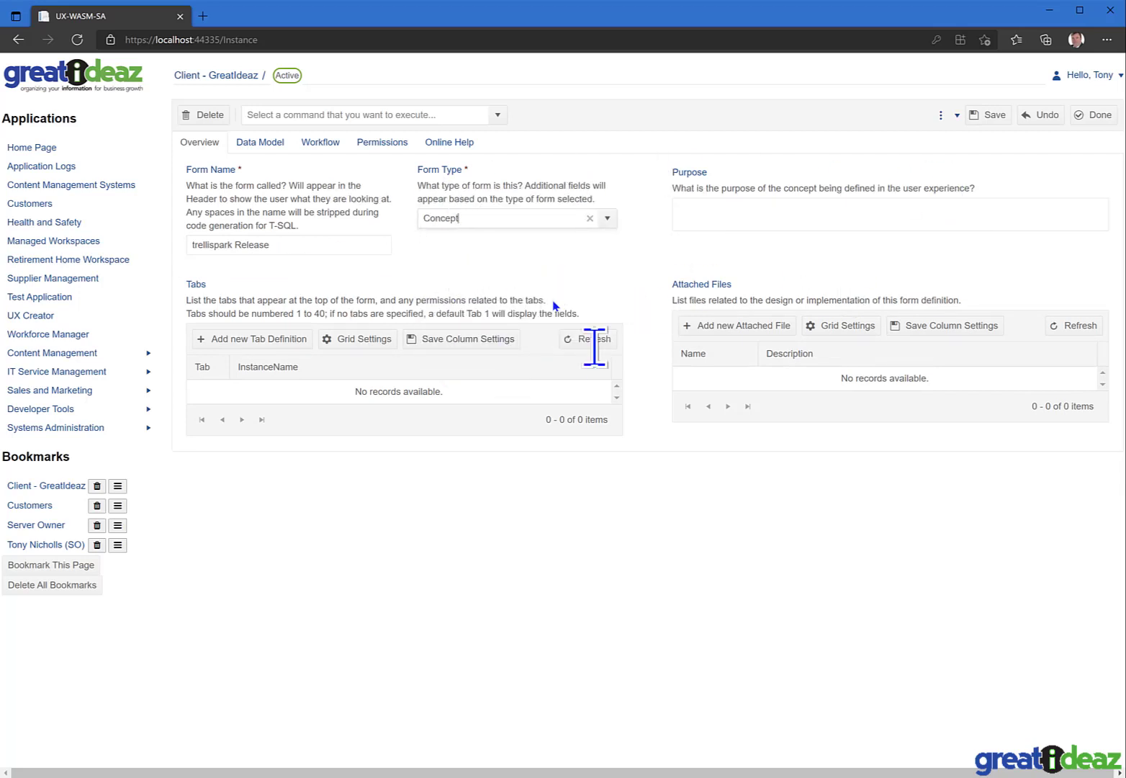
left_click(1003, 118)
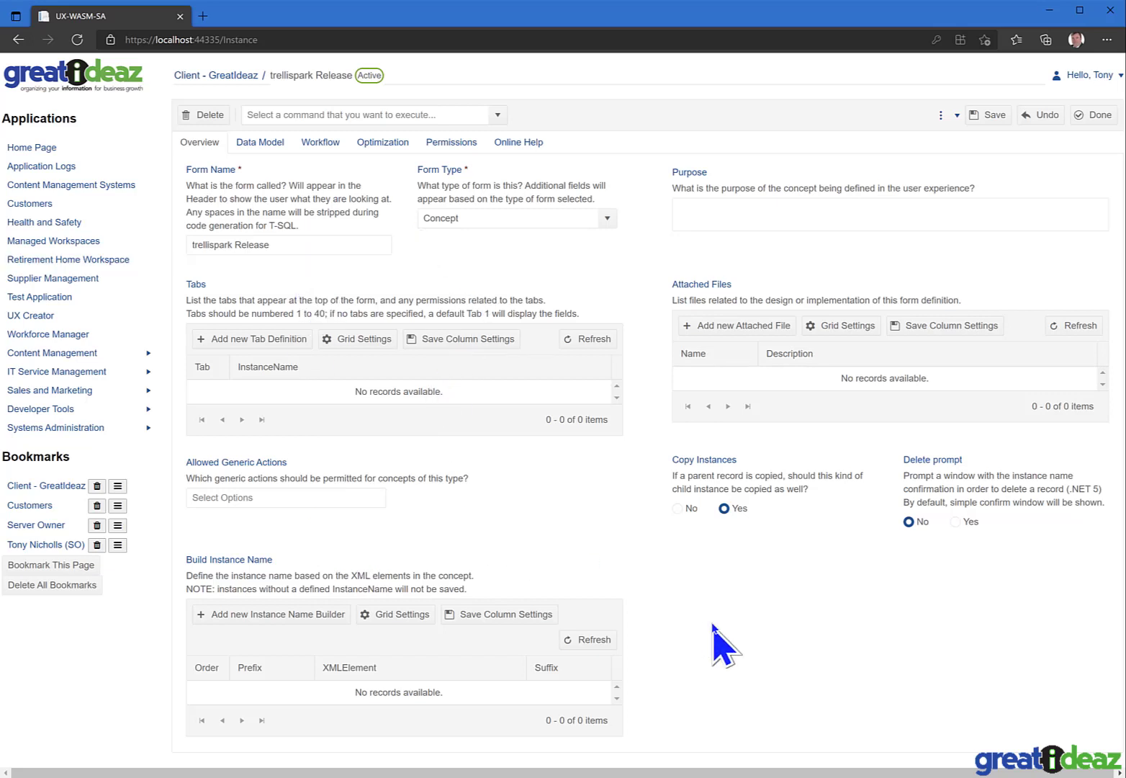
Add a field definition to the form's data model on tab 1, row 1, position Left, labelled "Name"
left_click(255, 141)
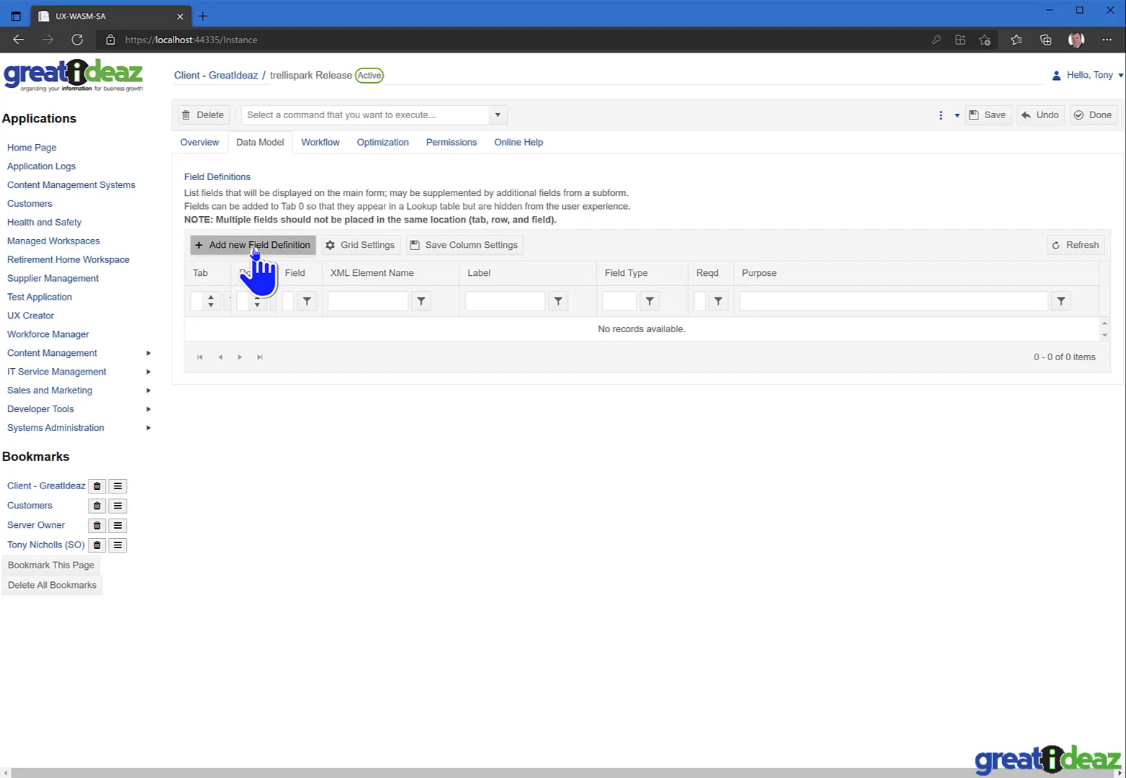
left_click(255, 246)
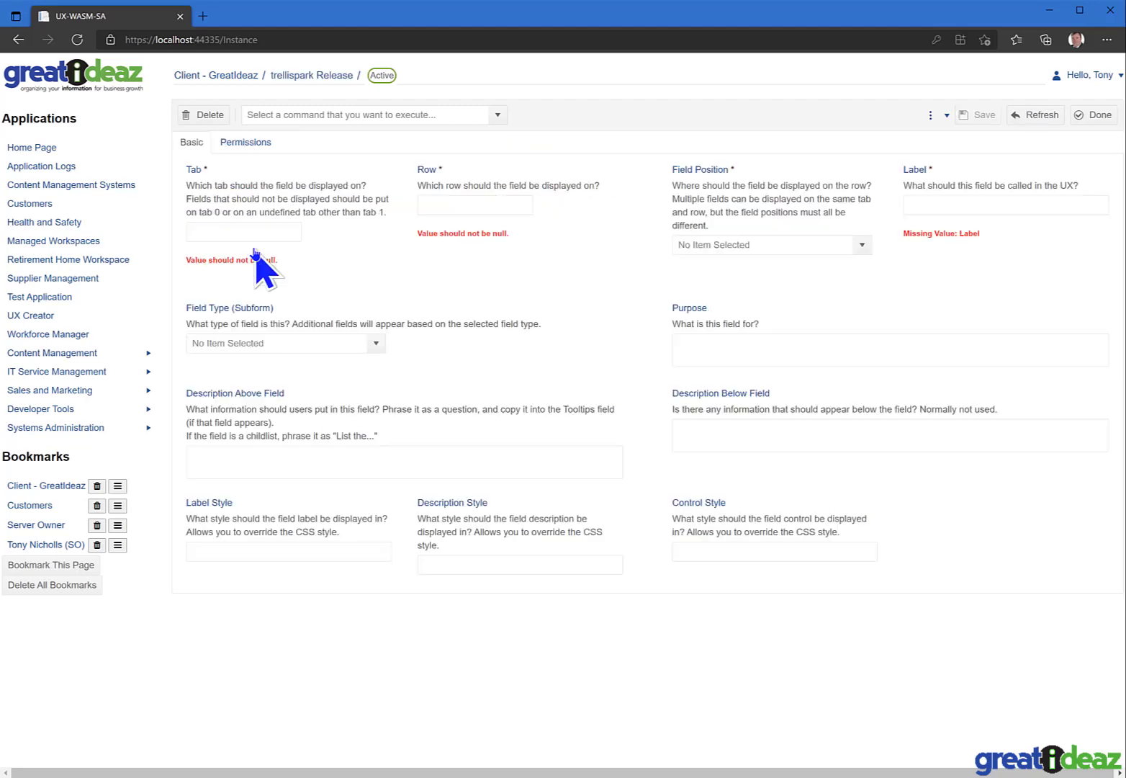
left_click(252, 231)
type("1")
left_click(460, 206)
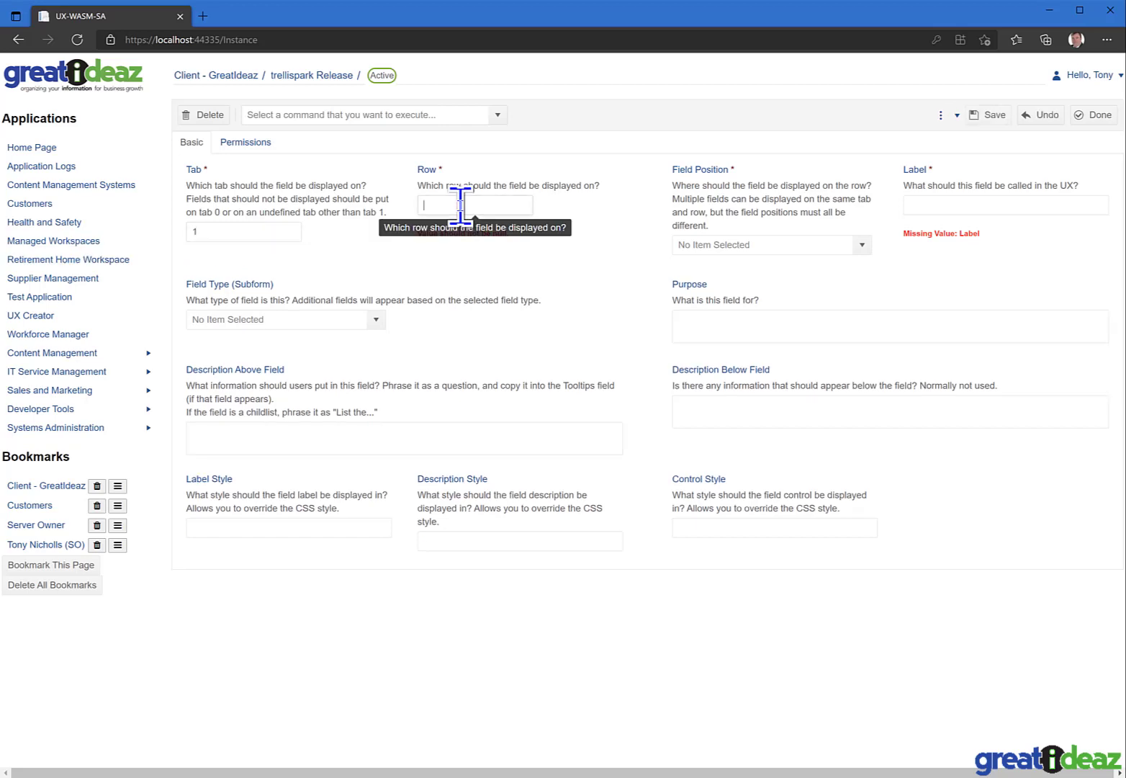
type("1")
left_click(862, 245)
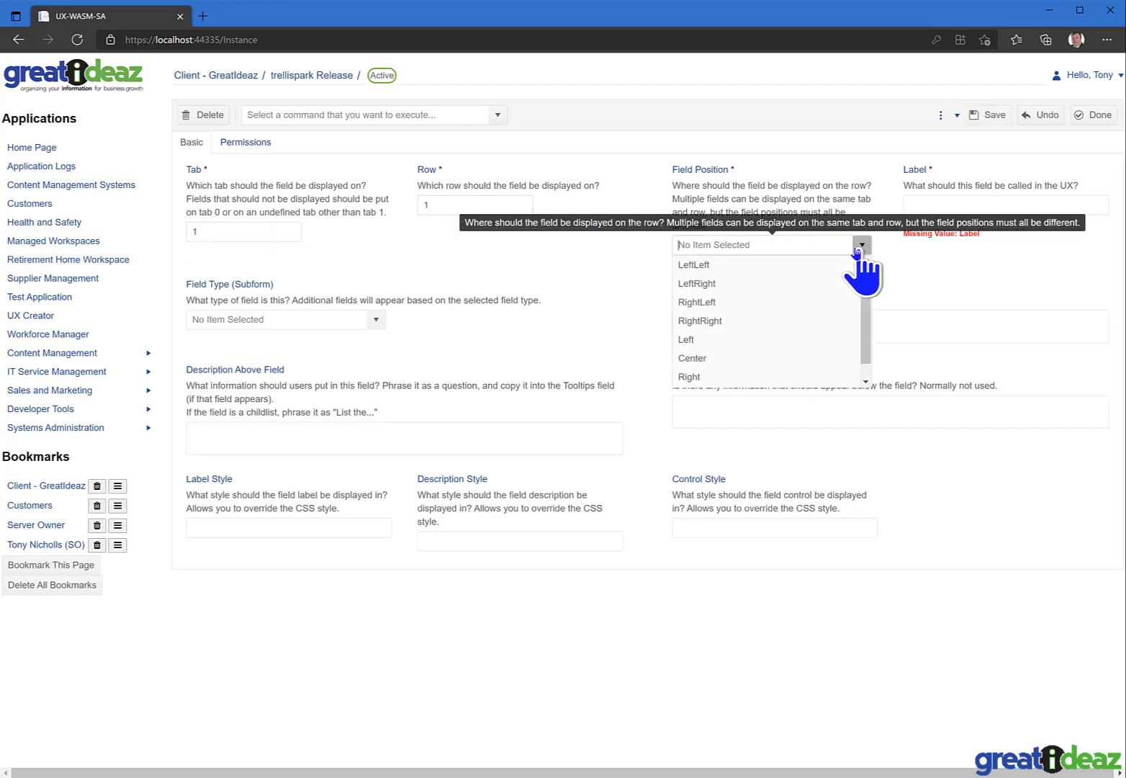
left_click(724, 337)
left_click(960, 207)
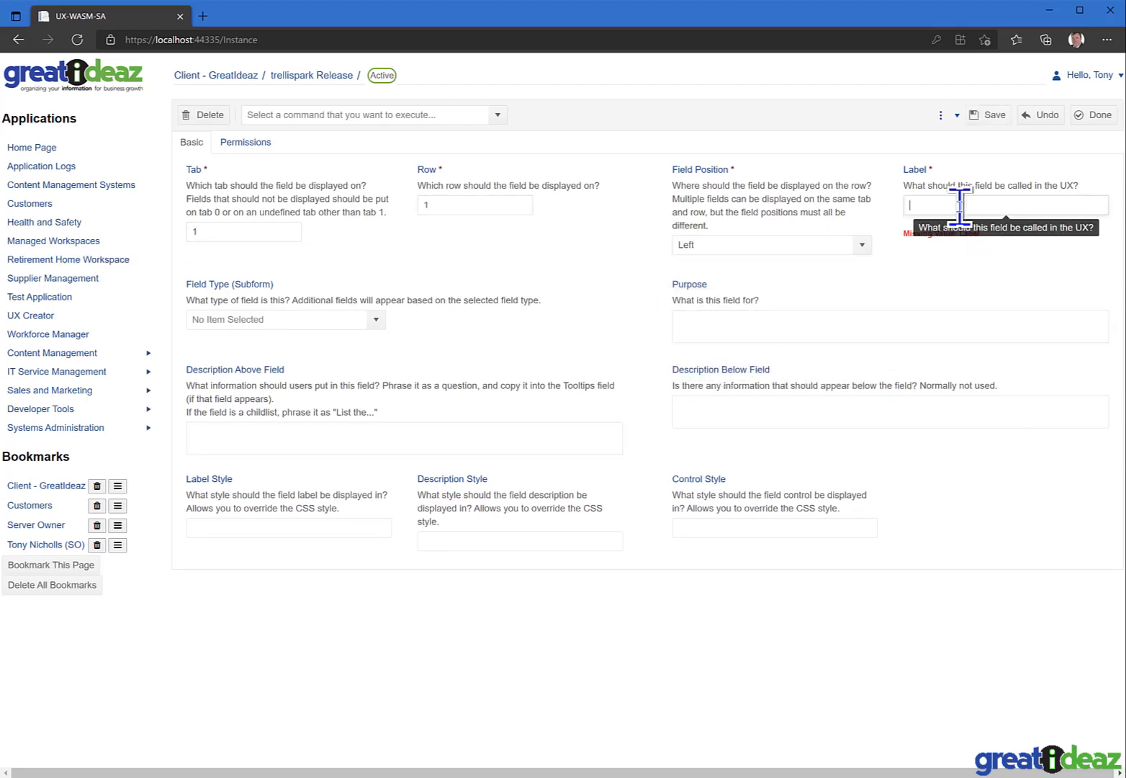
type("Name")
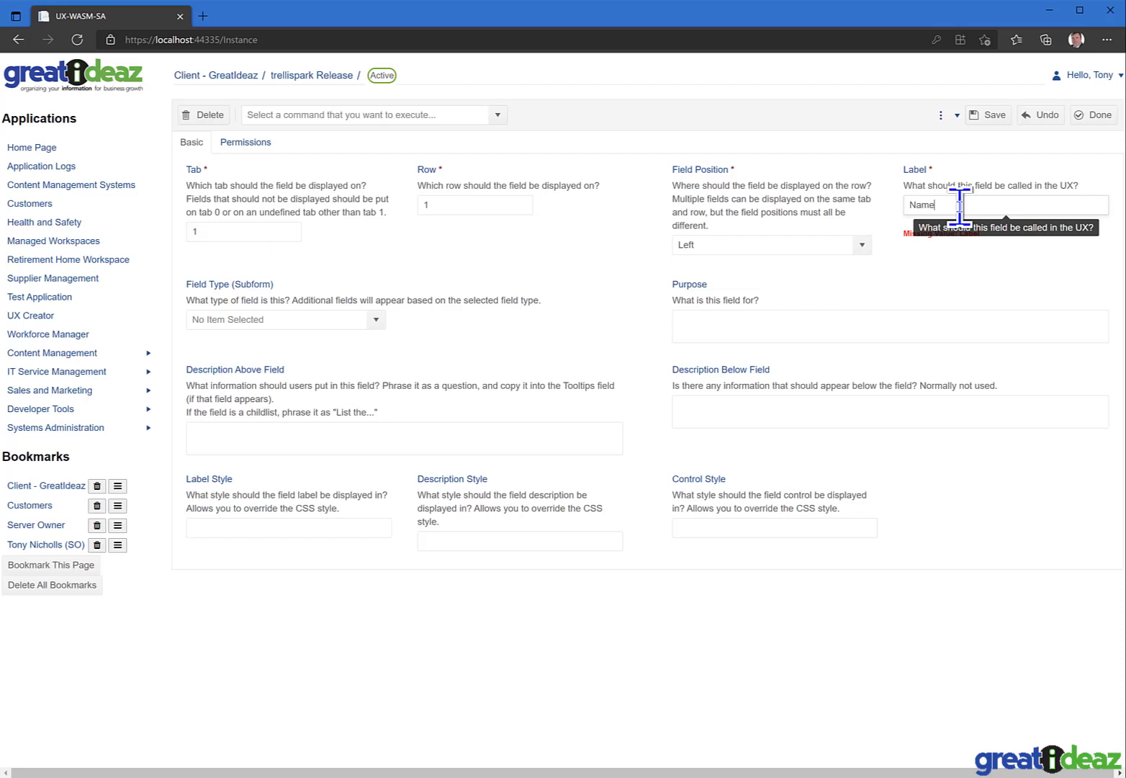
left_click(917, 275)
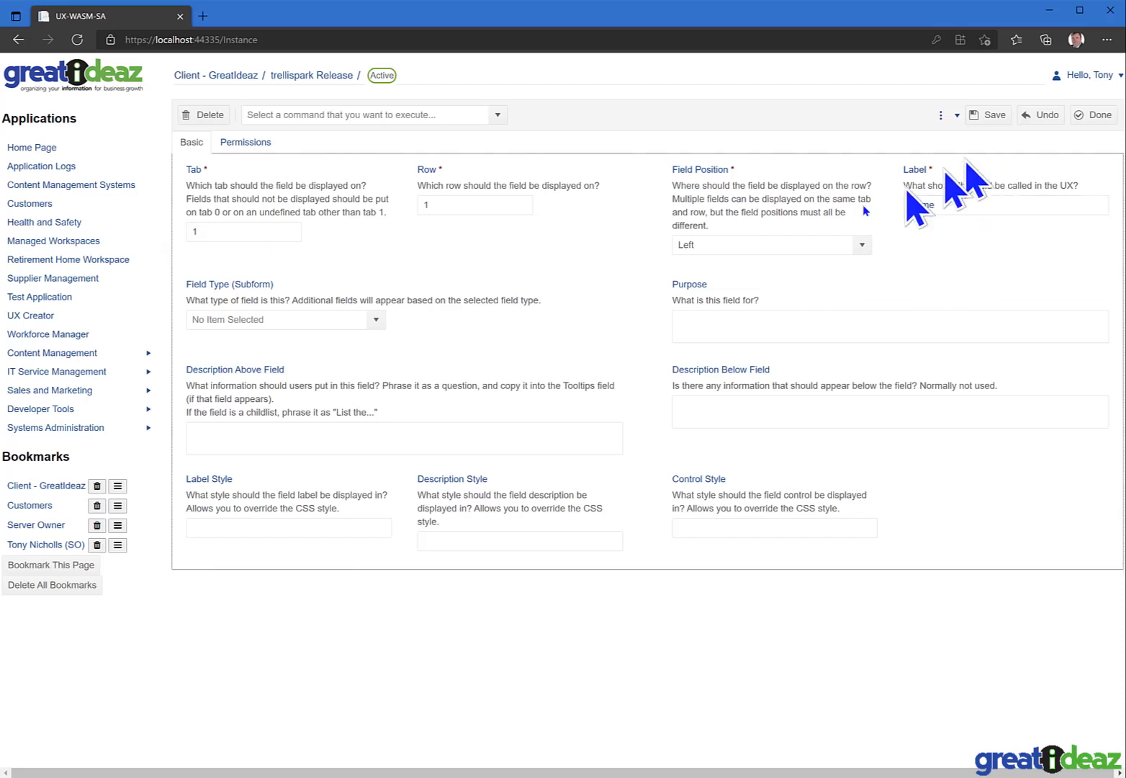
Set the Name field's type to String and save the field definition
left_click(314, 317)
type("st")
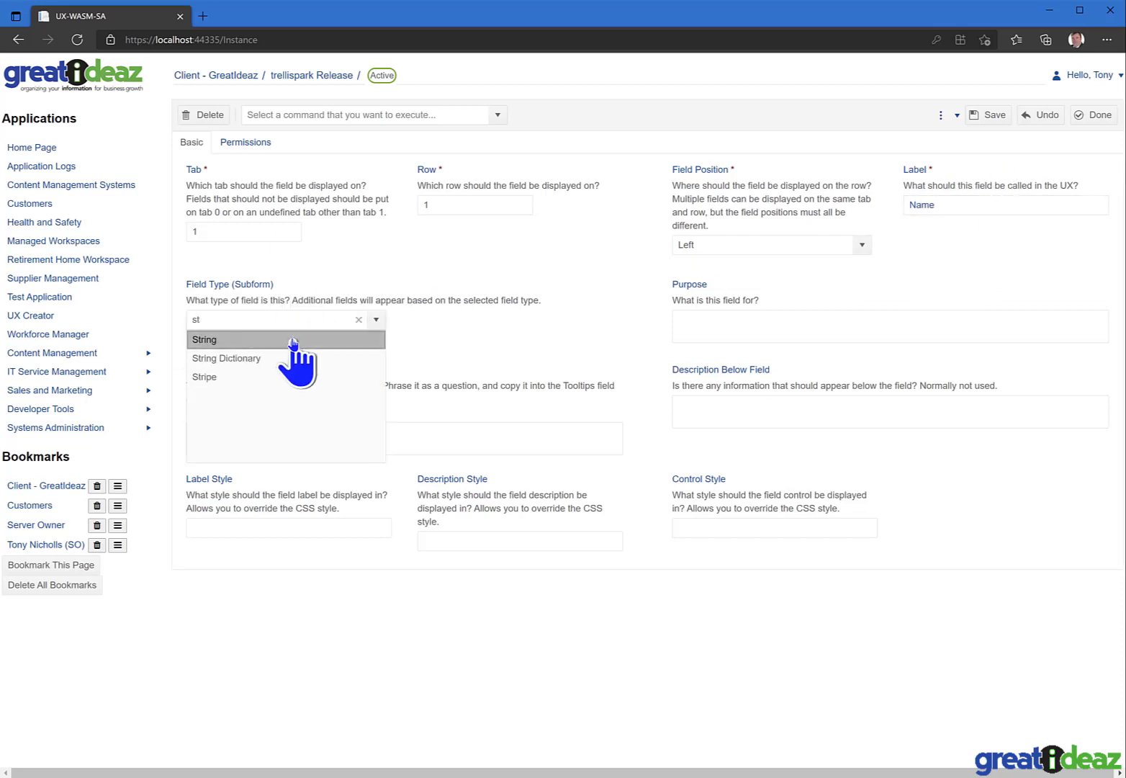
left_click(294, 338)
left_click(988, 117)
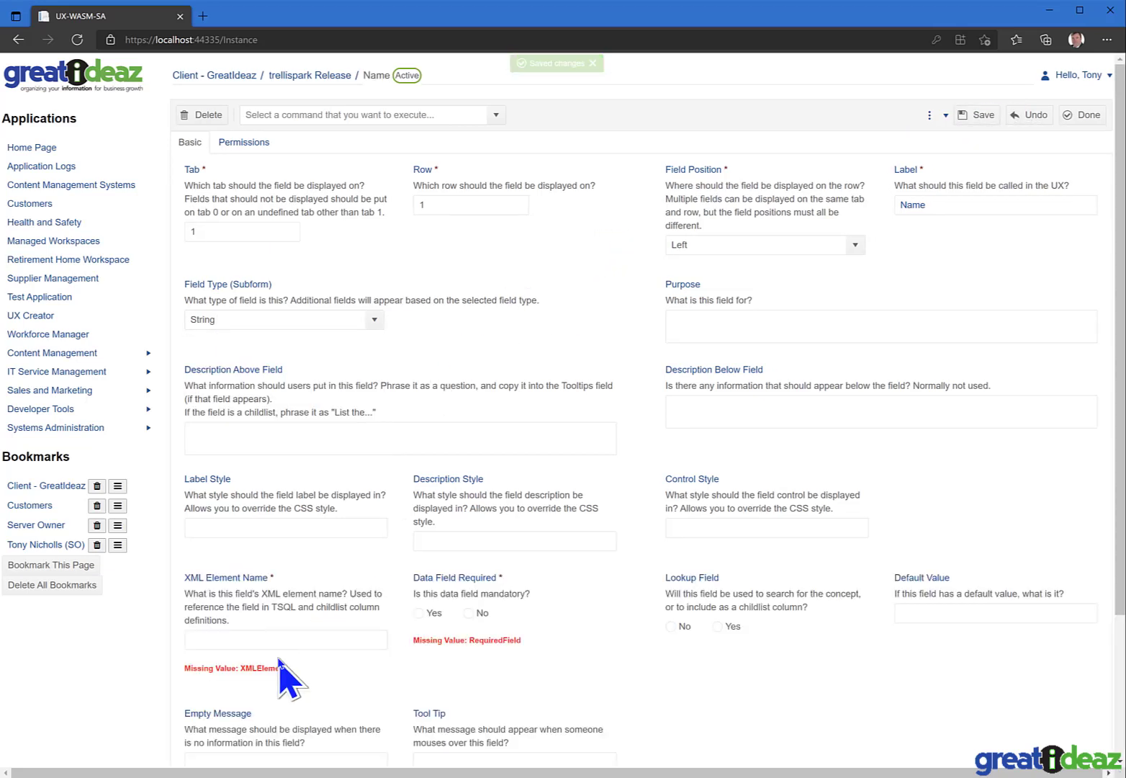
Give the Name field the XML element name "Name", make it mandatory, and finish the field definition
left_click(280, 639)
type("Name")
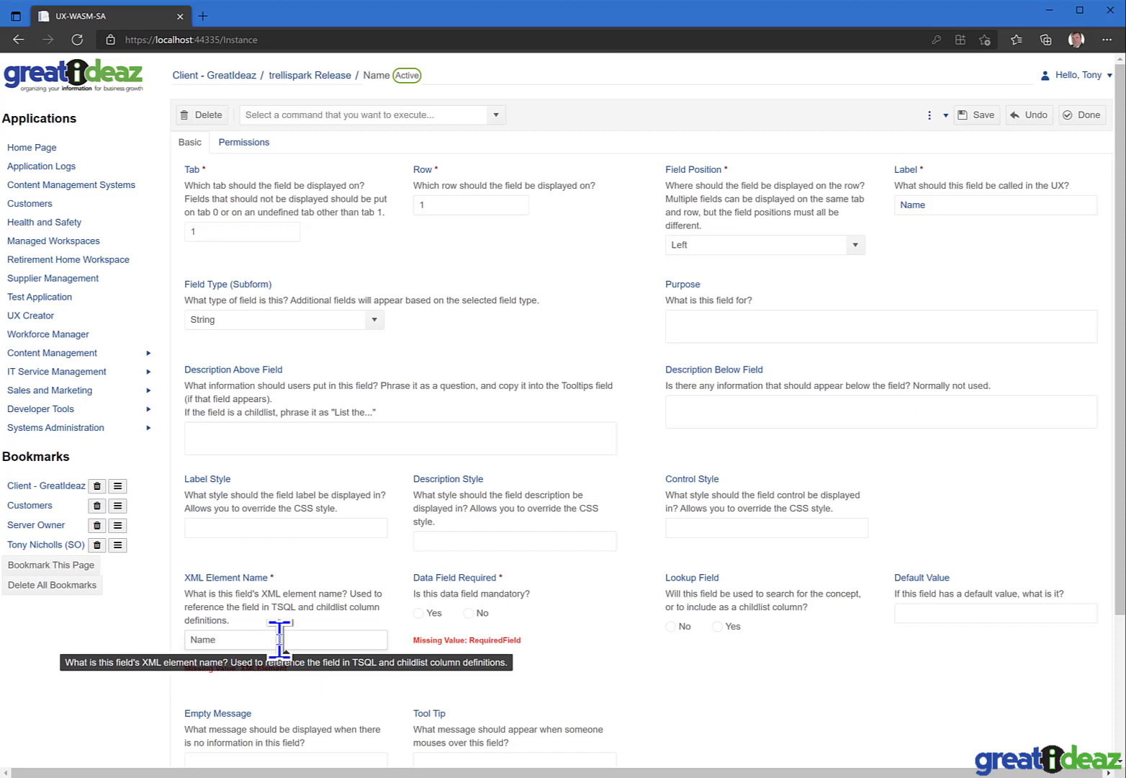
left_click(418, 613)
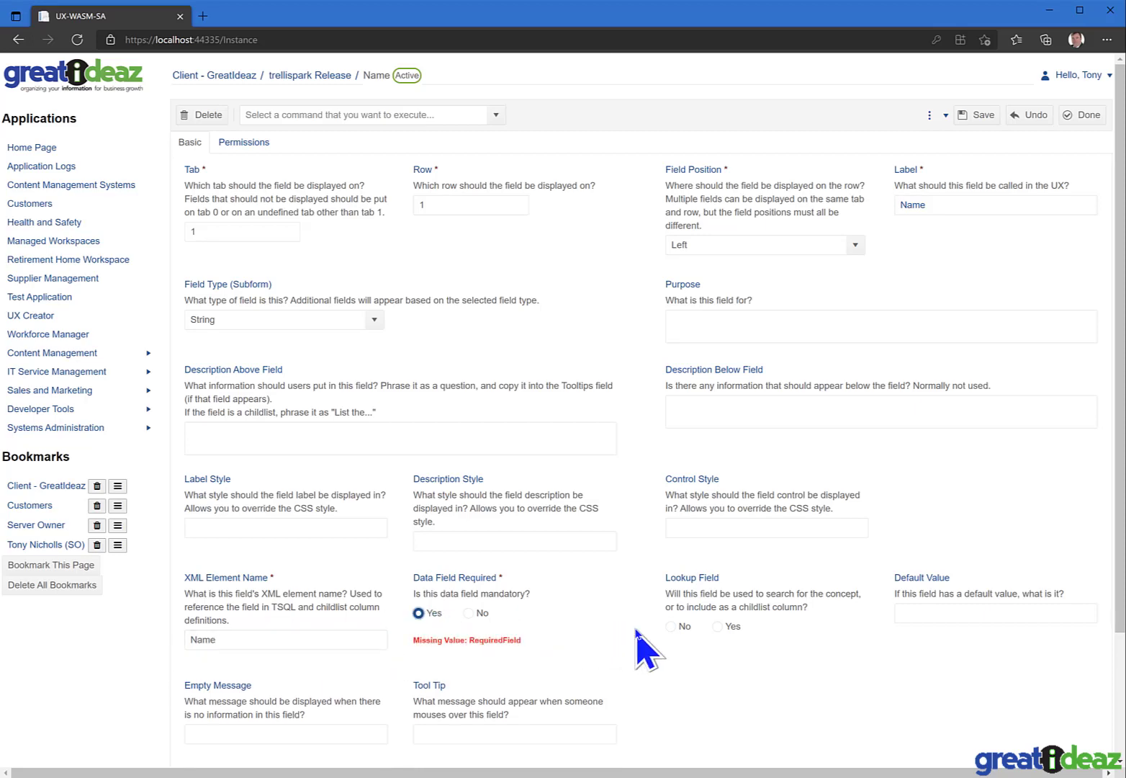
scroll(636, 631, "down", 3)
scroll(636, 631, "up", 3)
left_click(1069, 117)
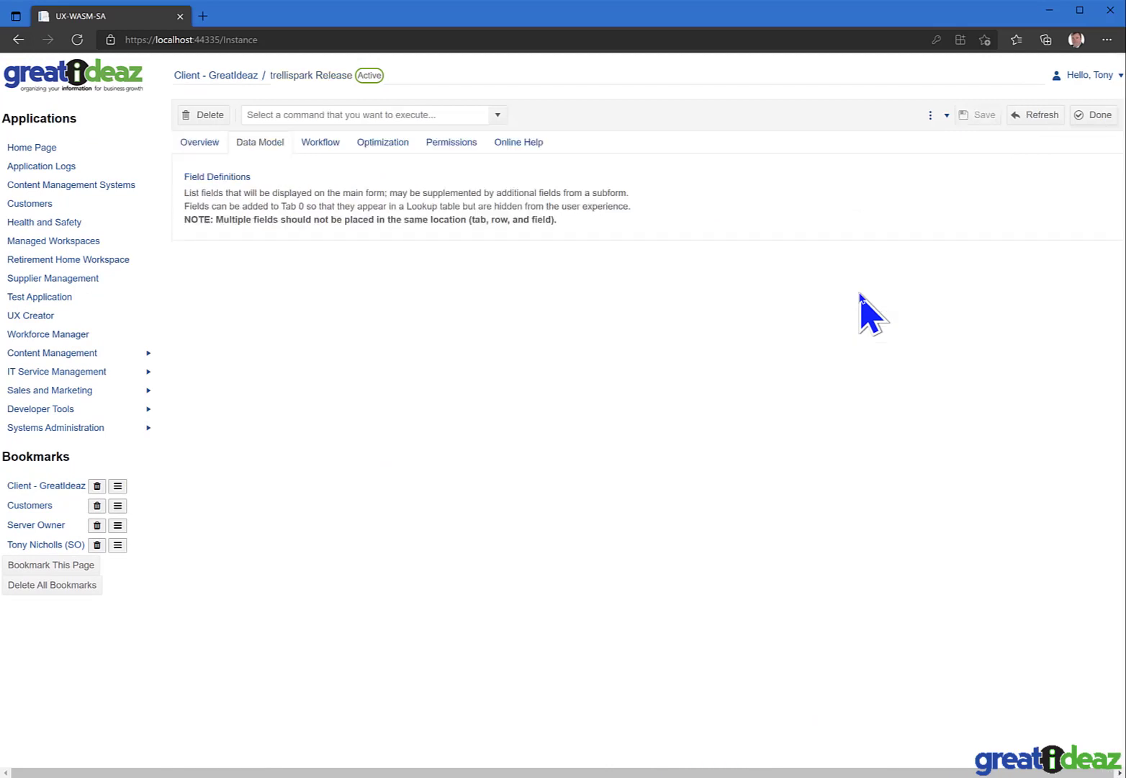
Add another field definition on tab 1, row 1, position Right, labelled "Release File"
left_click(238, 247)
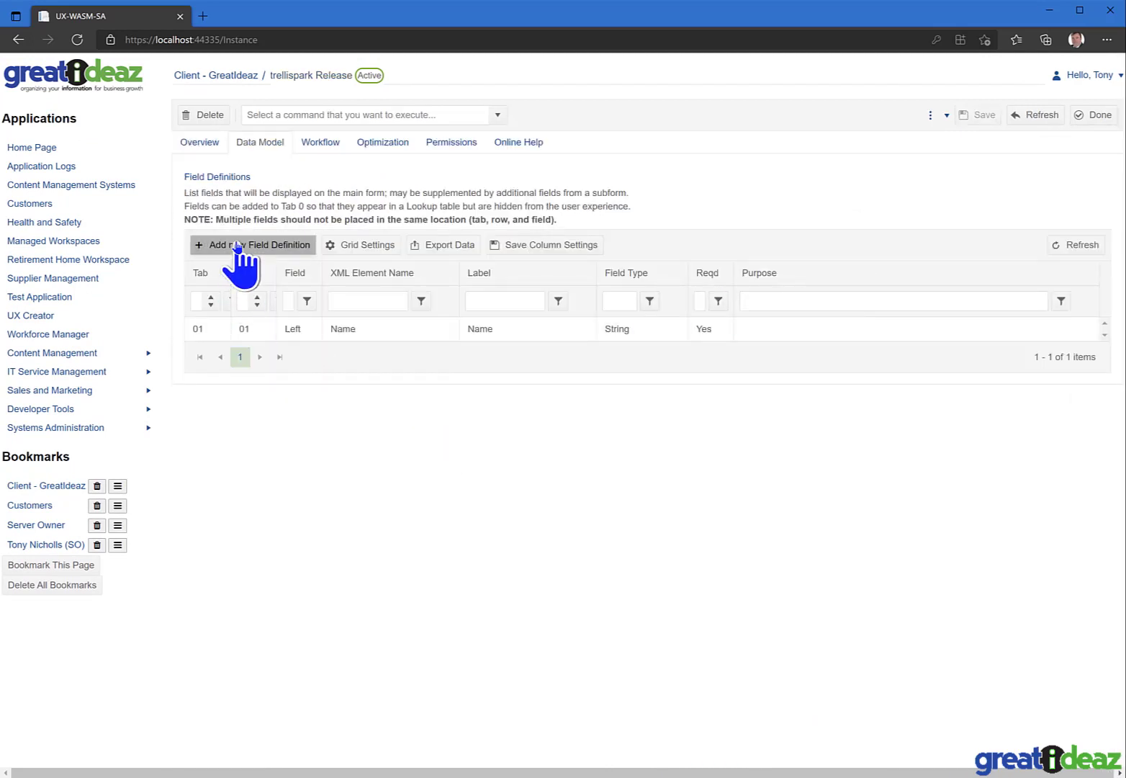
left_click(241, 232)
type("1")
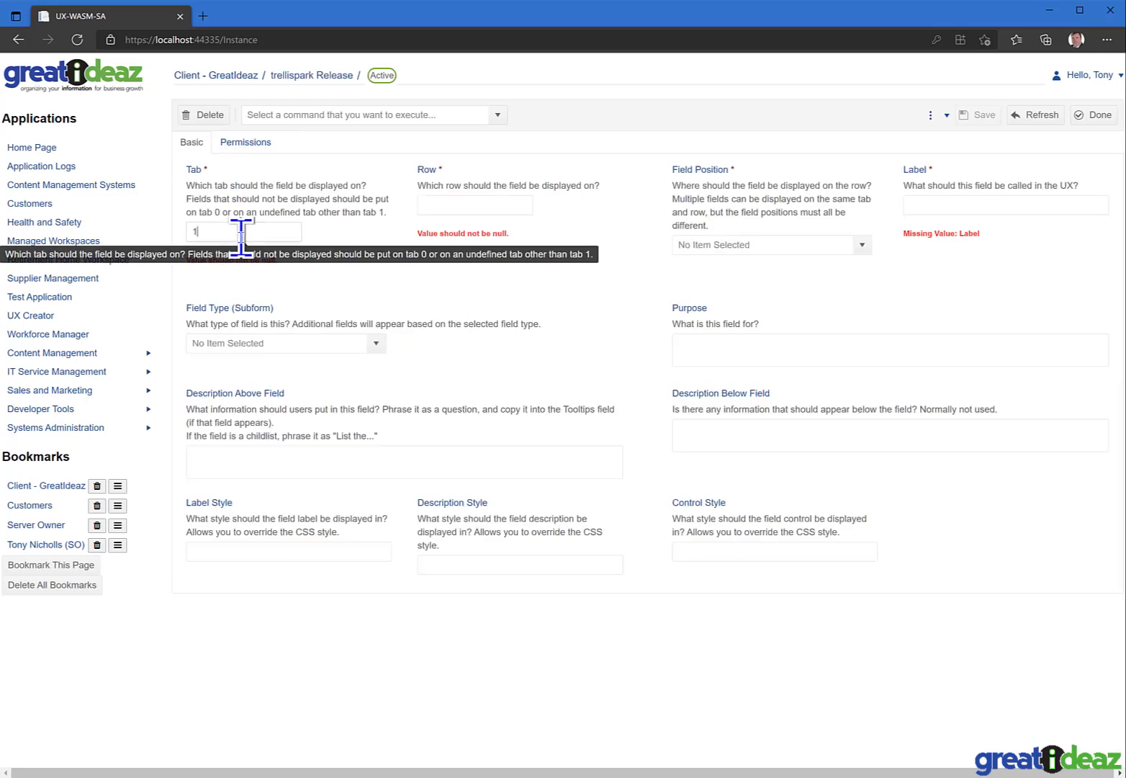
left_click(450, 205)
type("1")
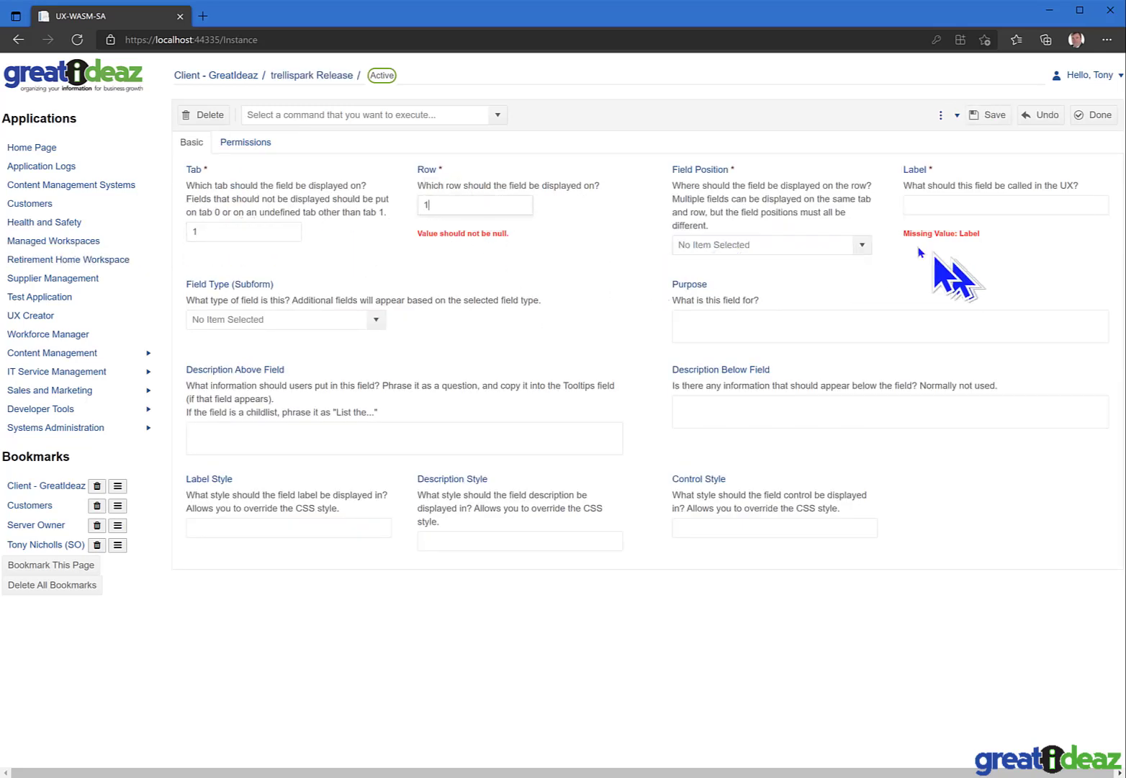
left_click(862, 245)
type("Right")
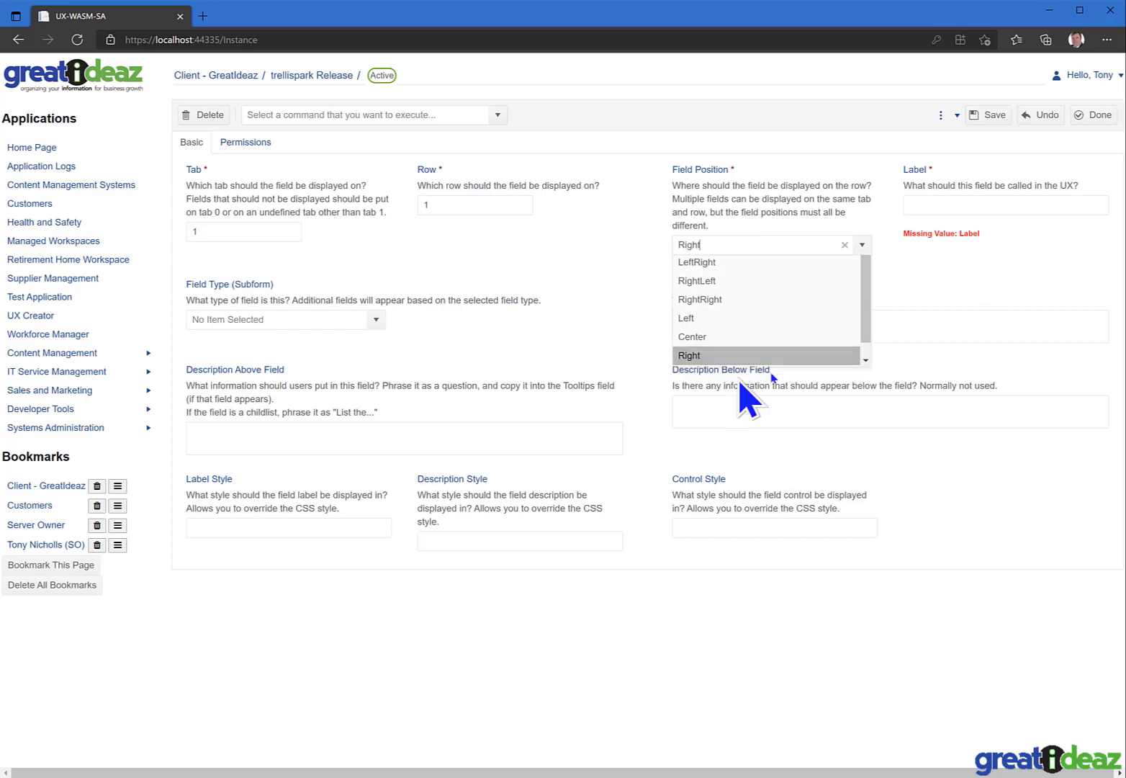
left_click(963, 205)
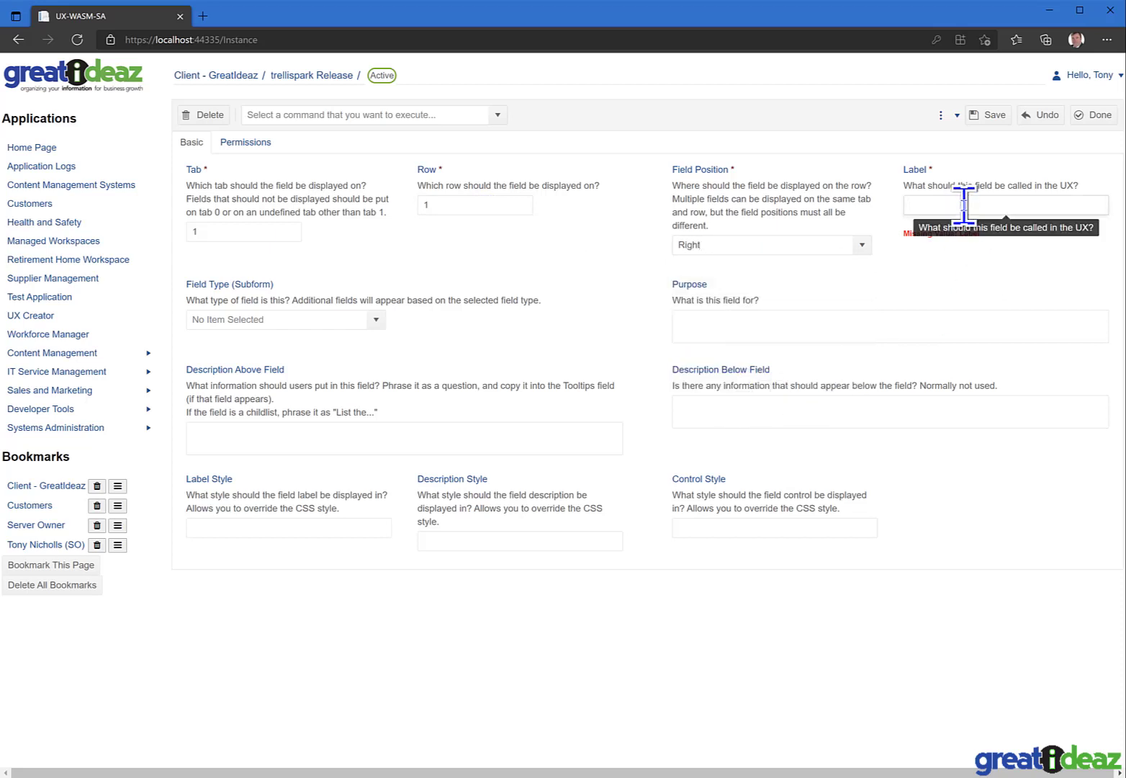
type("Release File")
Set the Release File field's type to UploadFile and save the field definition
left_click(370, 323)
type("up")
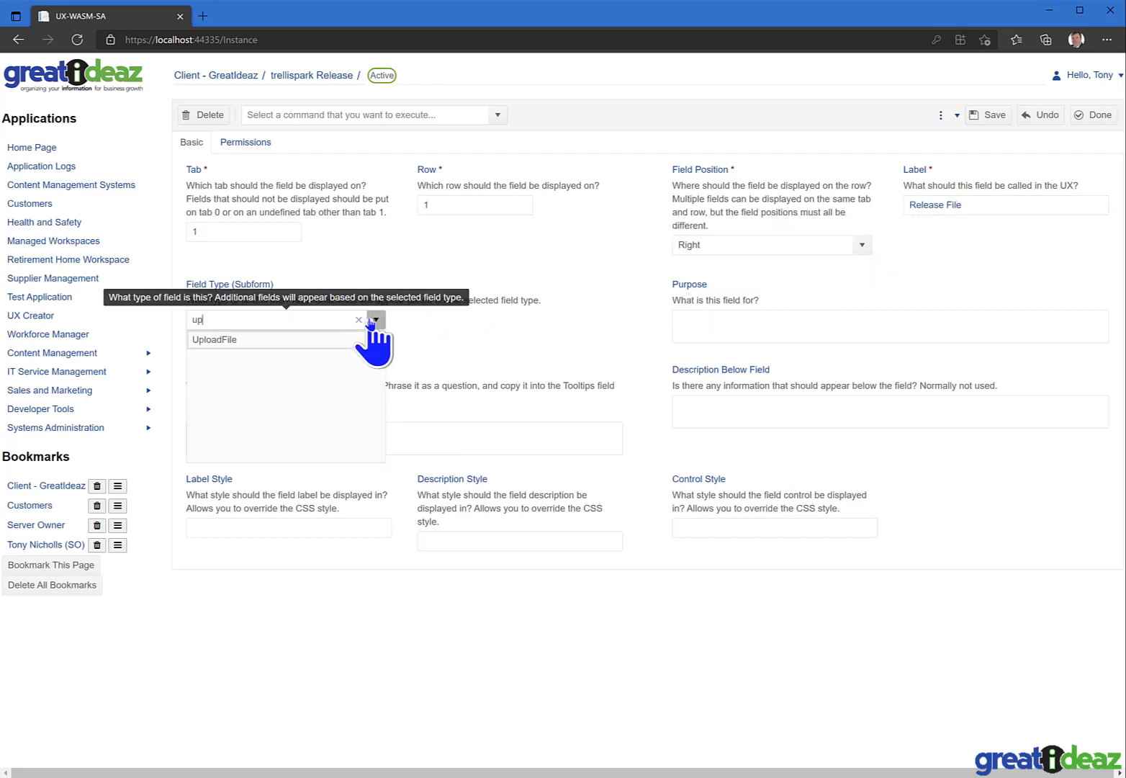
left_click(336, 339)
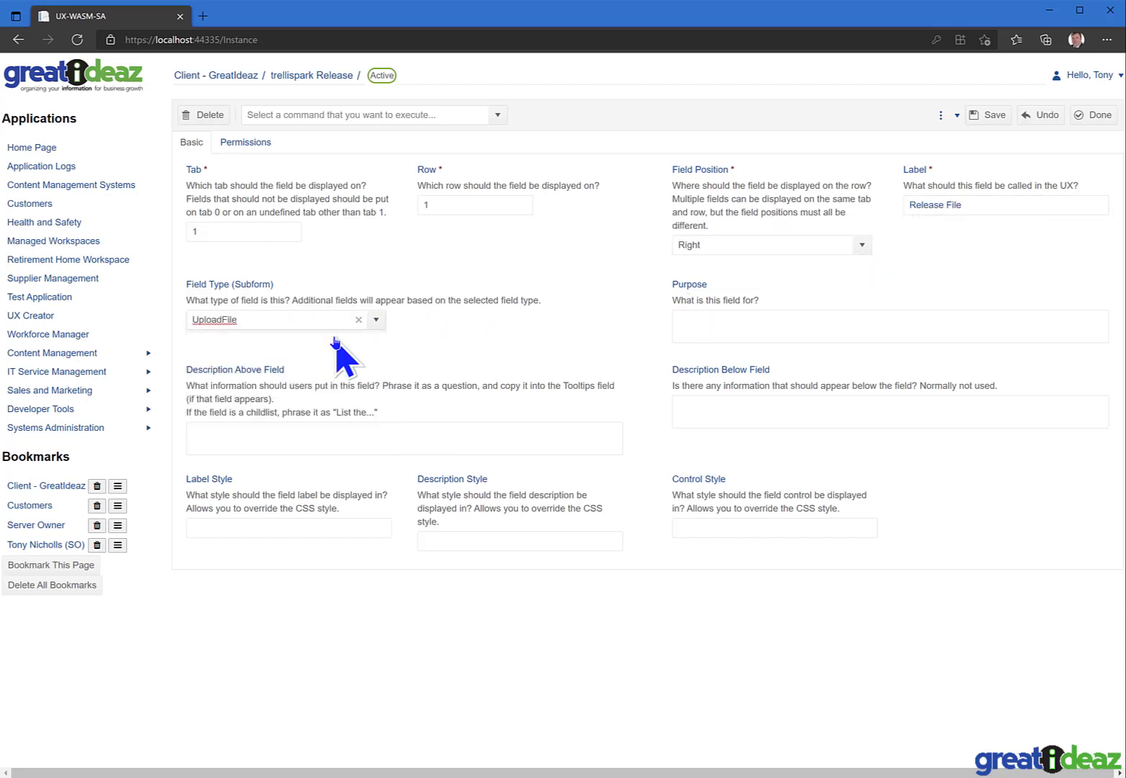
left_click(984, 115)
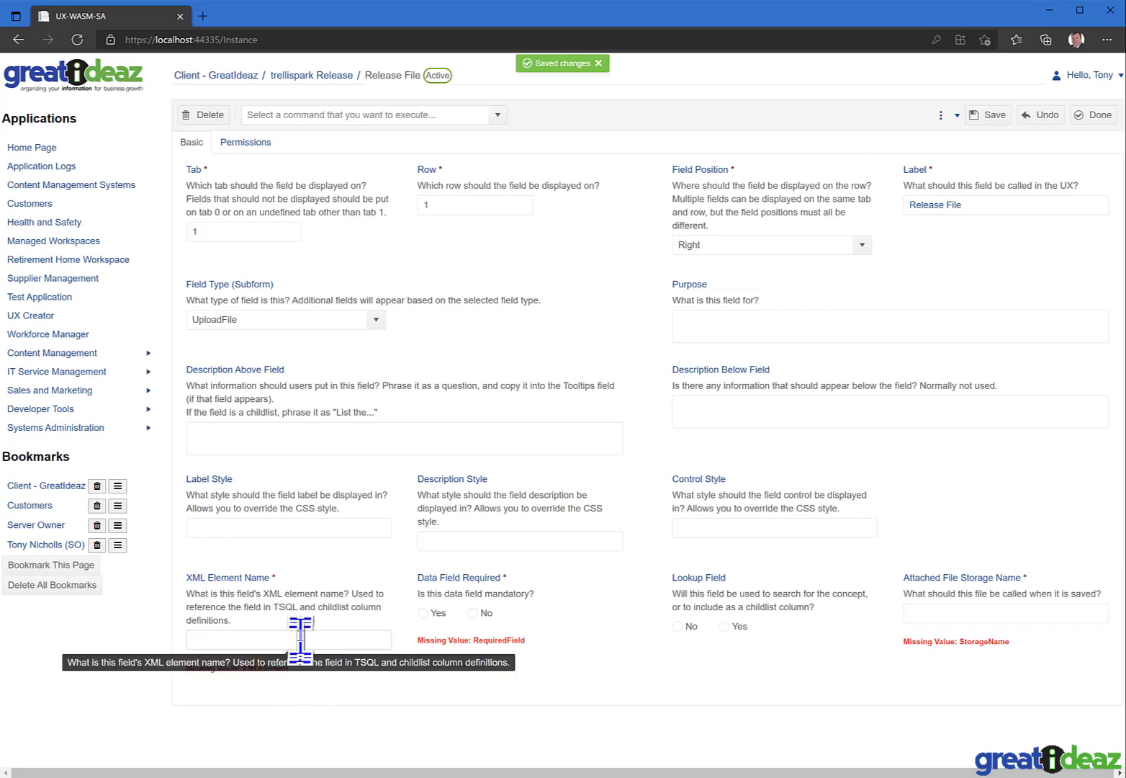
Give the Release File field the XML element name "ReleaseFile", make it non-mandatory, and set its attached file storage name to "attachments"
left_click(300, 634)
type("ReleaseFile")
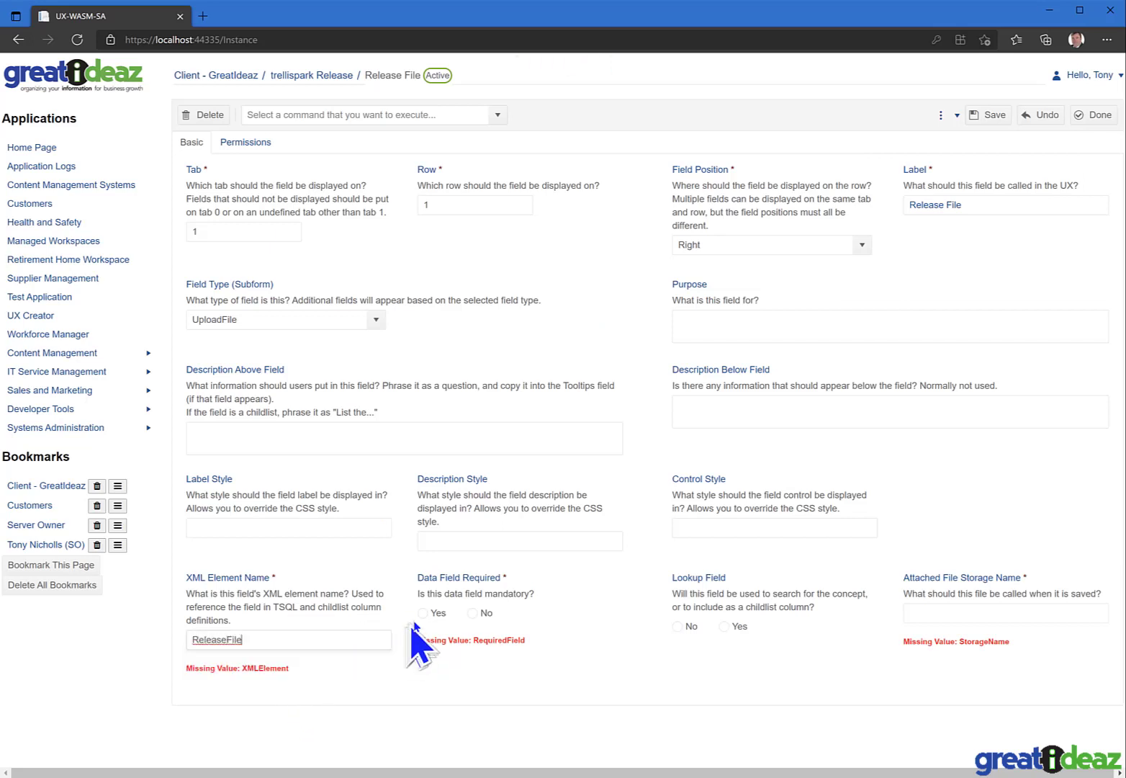
left_click(471, 612)
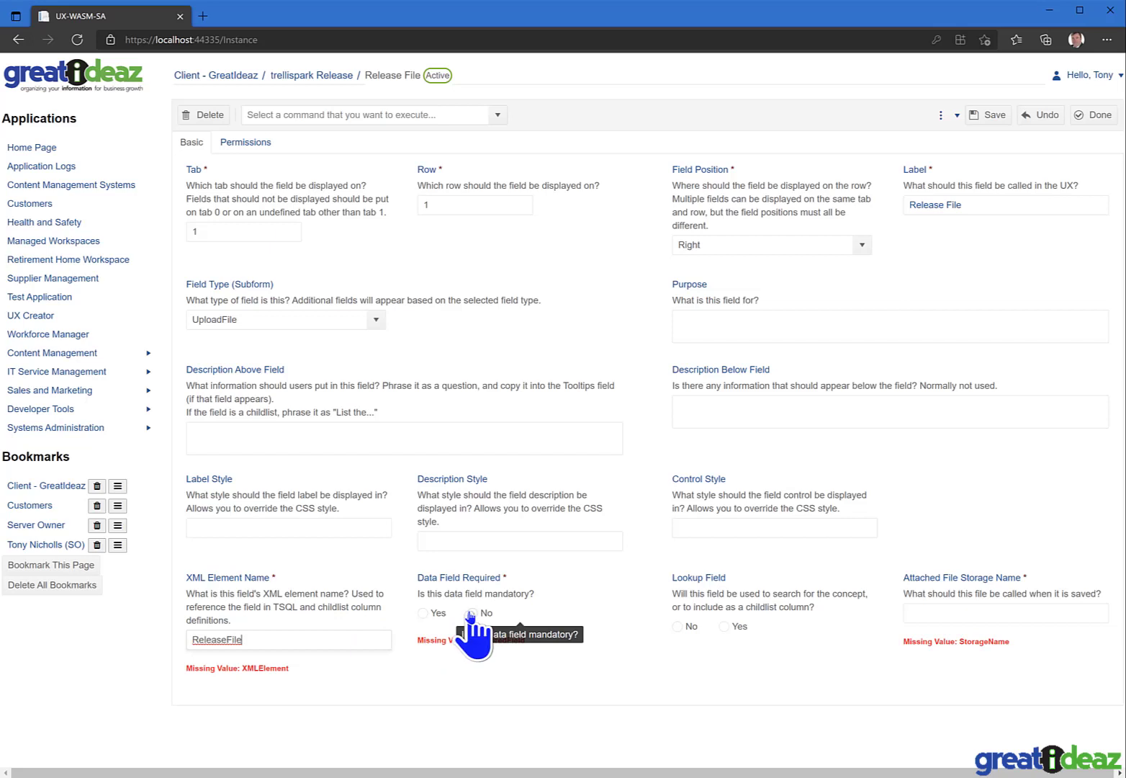
left_click(958, 613)
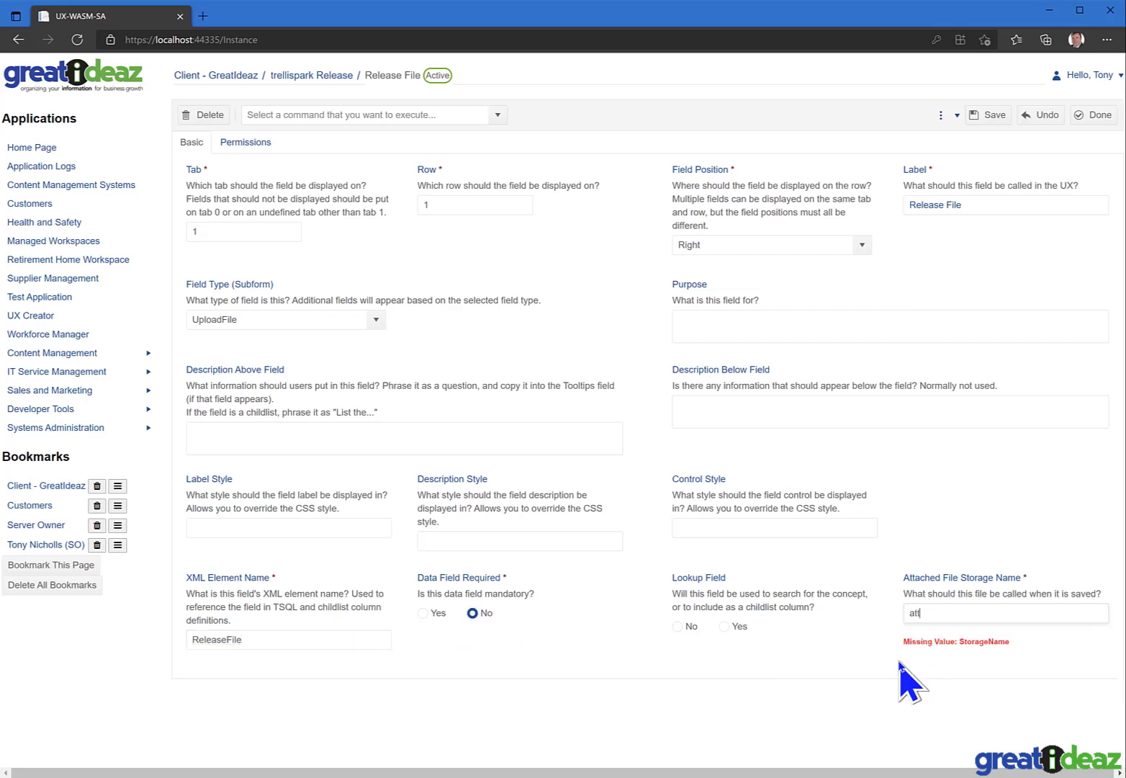
type("attachements")
key("BackSpace")
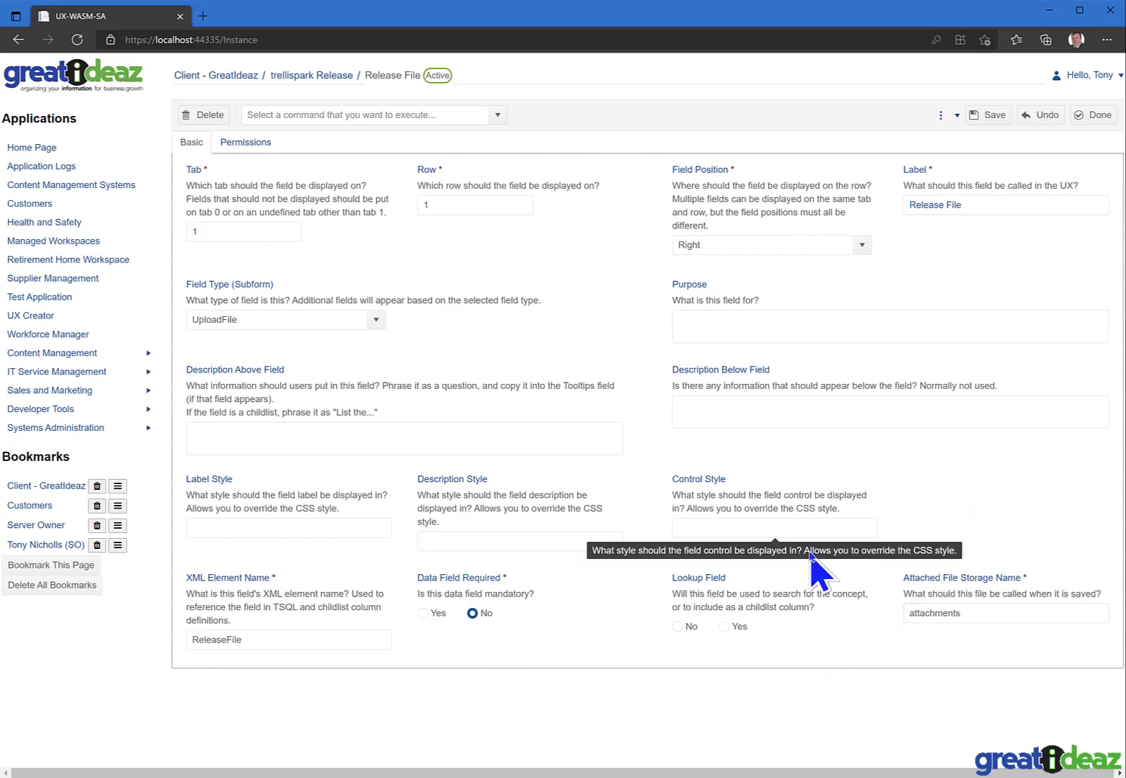
Finish the Release File field and add a field definition on tab 1, row 1, position Full, labelled "Release Notes"
left_click(1095, 117)
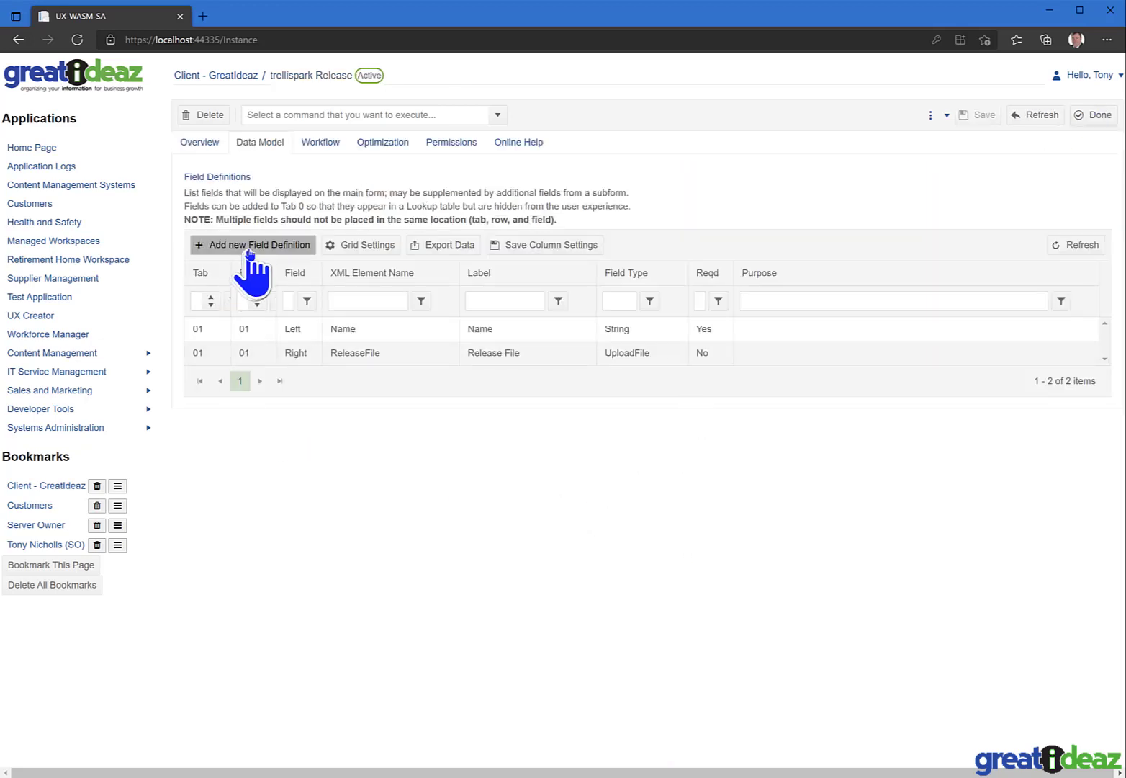
left_click(250, 246)
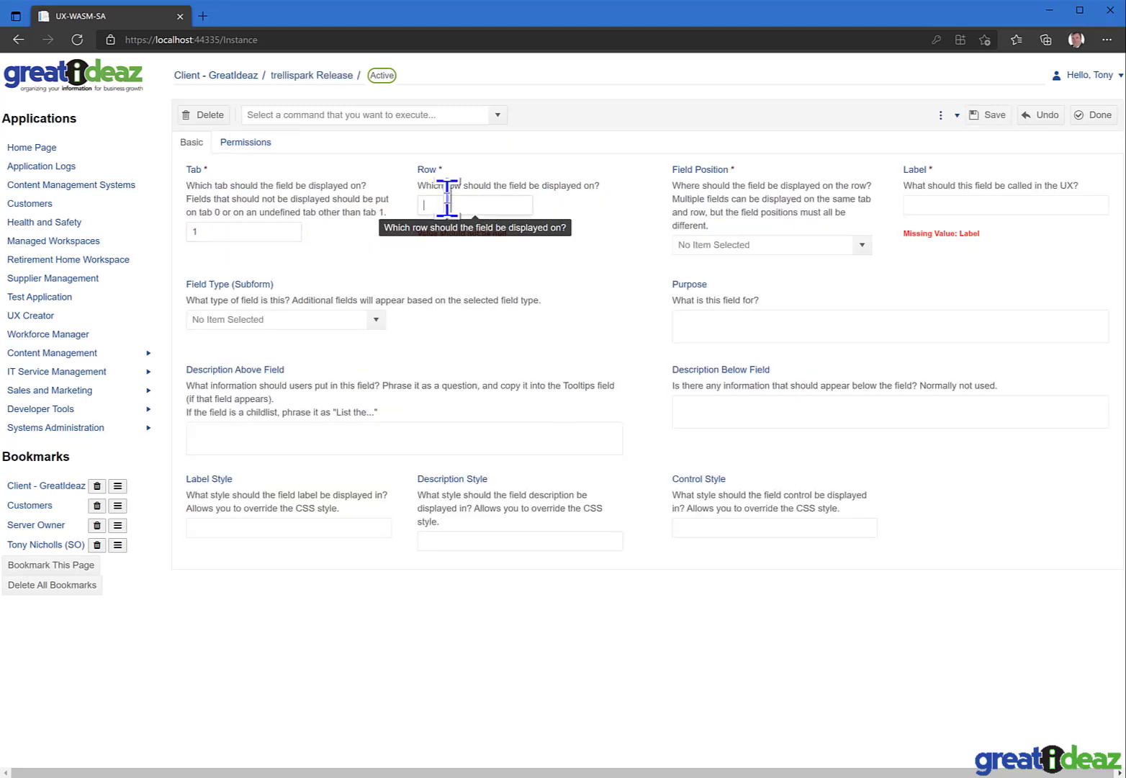
type("1")
left_click(862, 246)
scroll(868, 368, "down", 1)
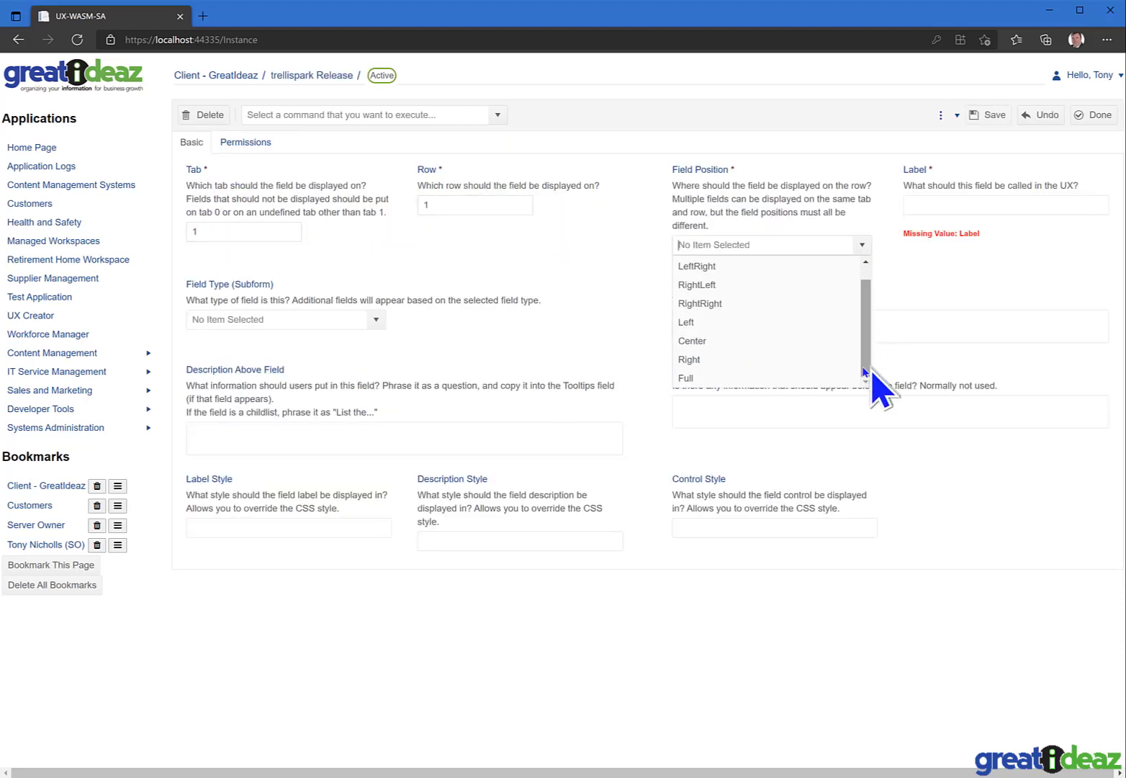
left_click(713, 378)
left_click(965, 204)
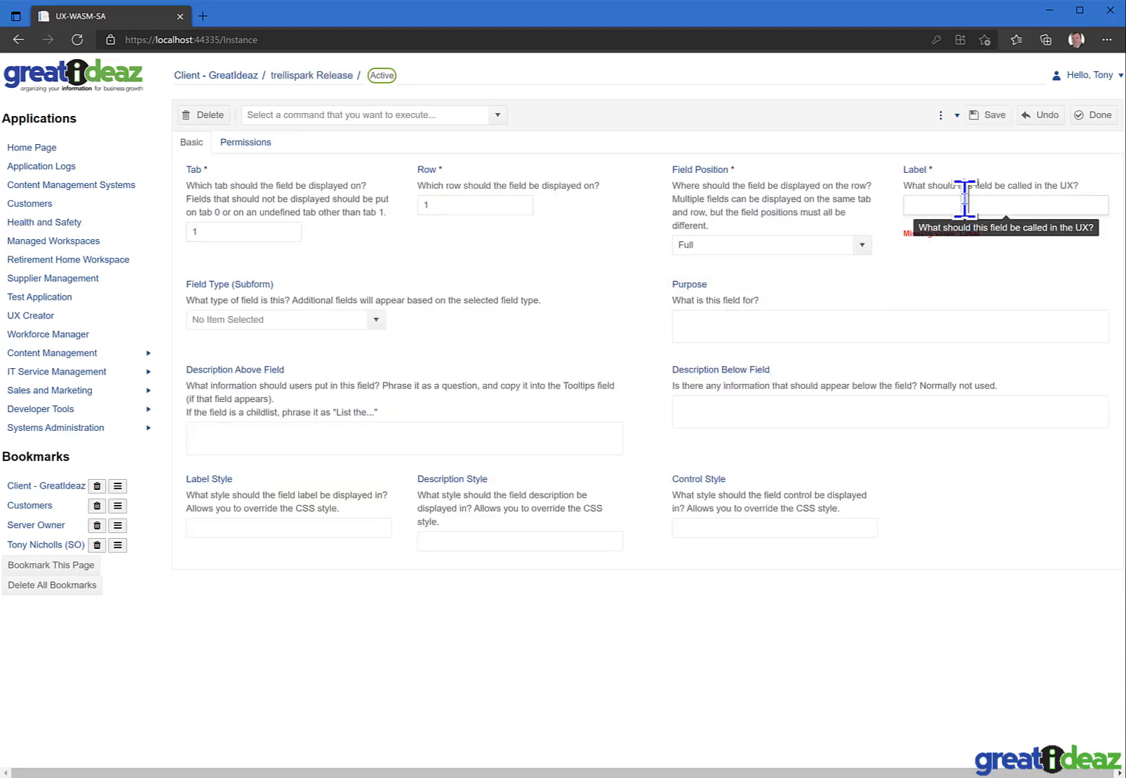
type("Release Notes")
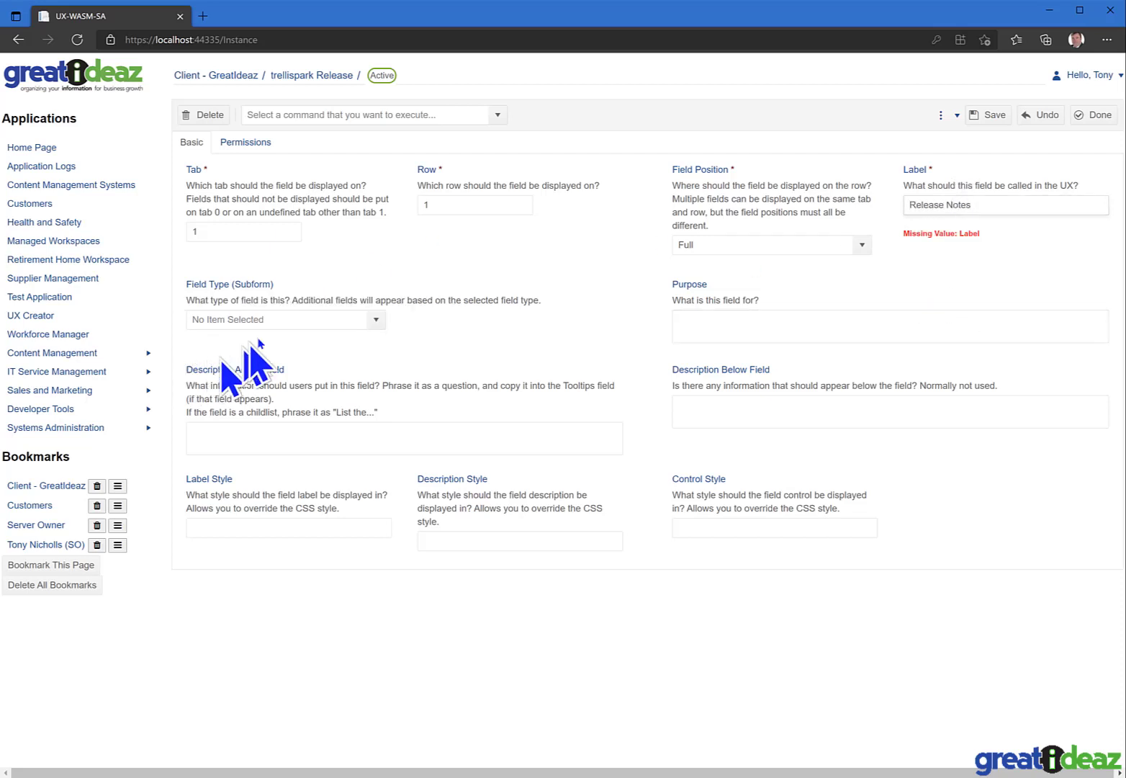
Set the Release Notes field's type to HTML String and save the field definition
left_click(320, 319)
type("ht")
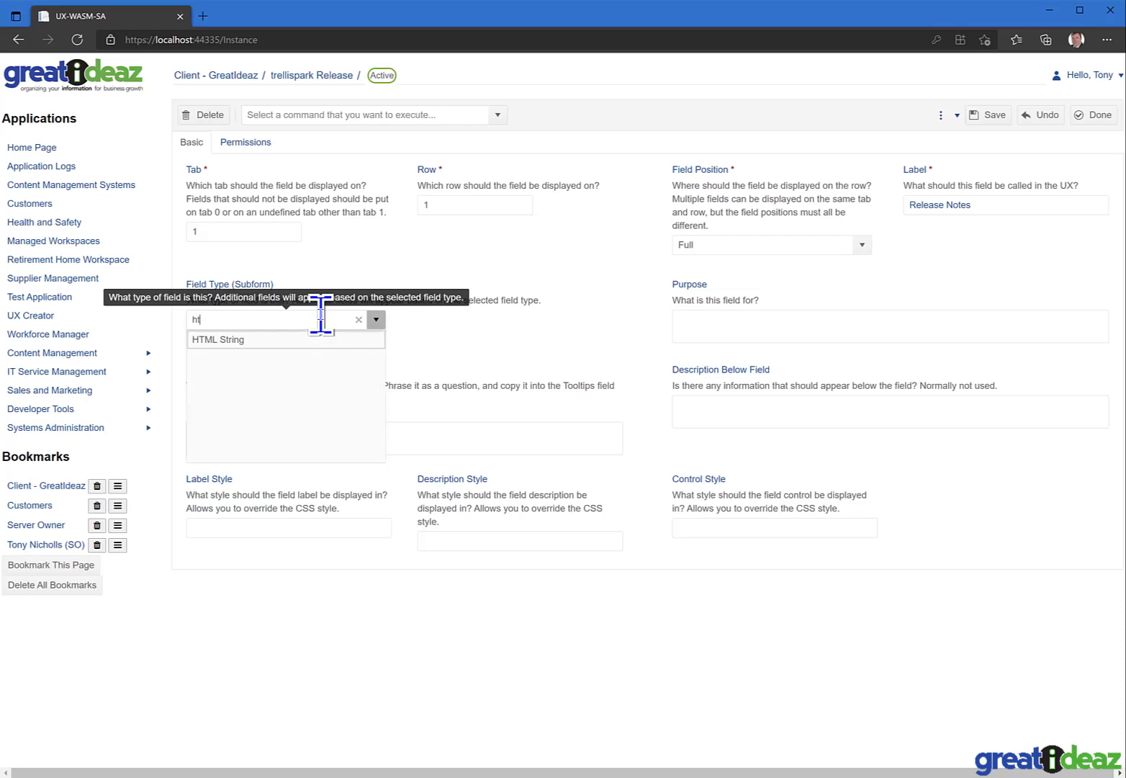
left_click(288, 340)
left_click(990, 115)
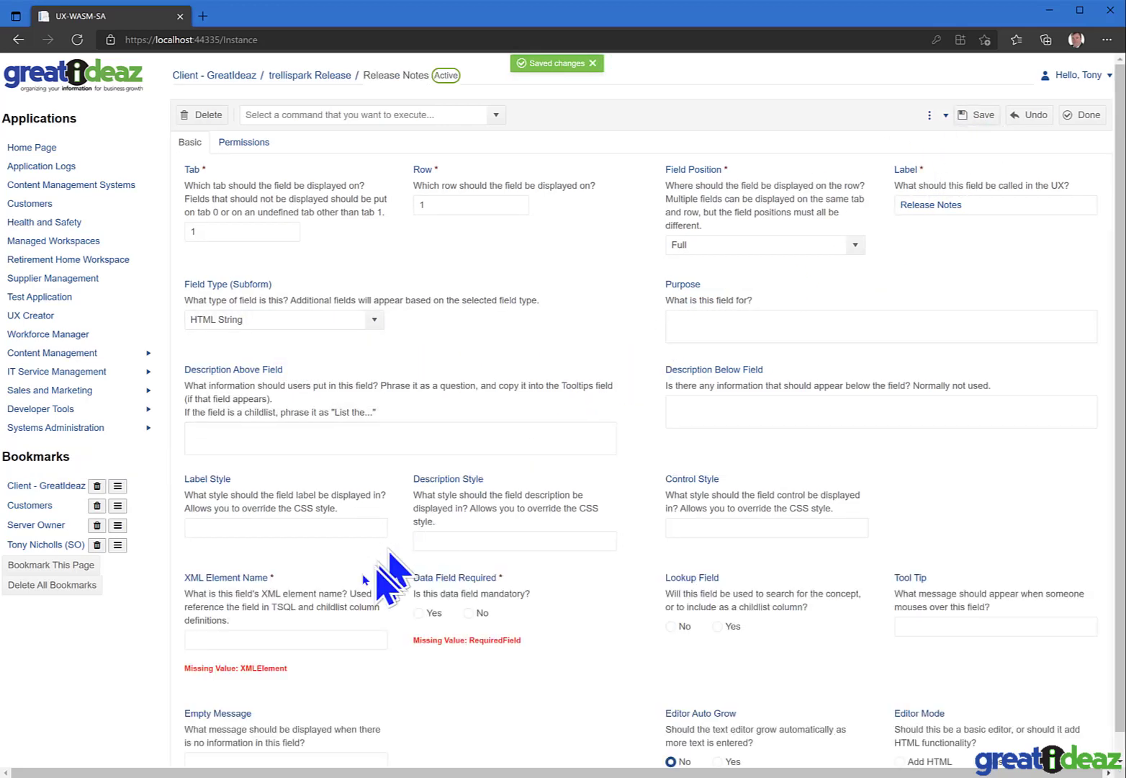
Give the Release Notes field the XML element name "ReleaseNotes", make it non-mandatory with the Basic editor mode, and return to the trellispark Release concept
left_click(317, 641)
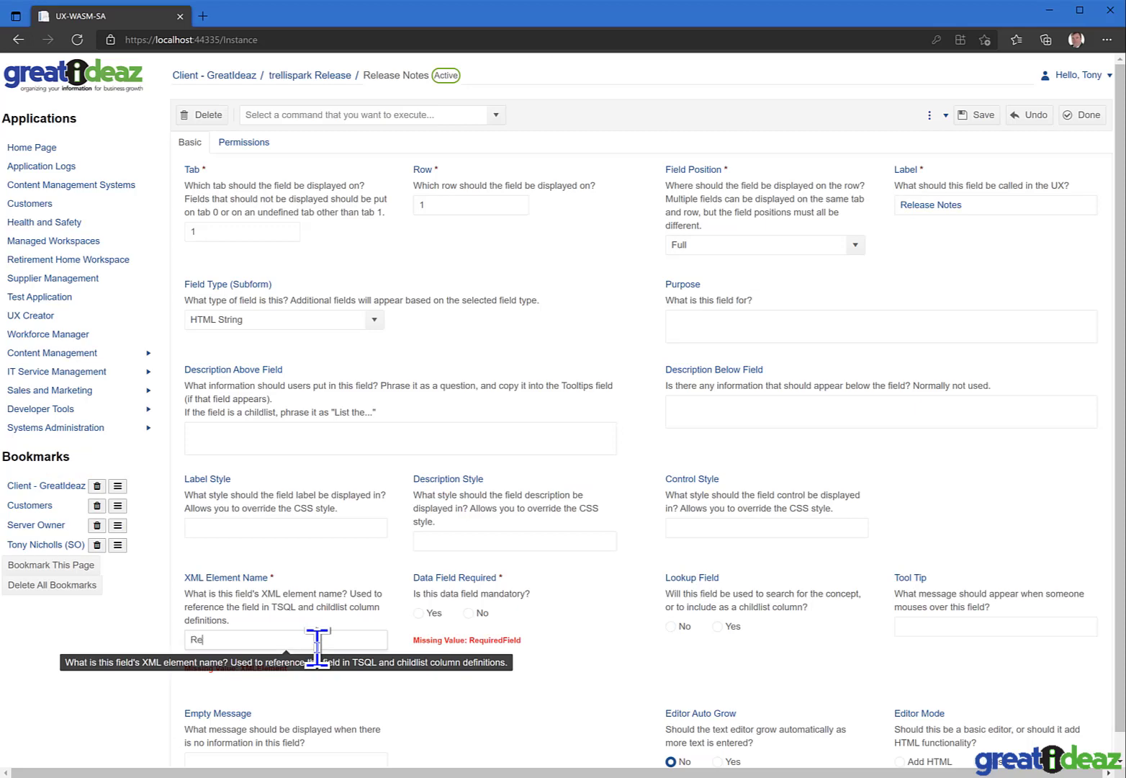
type("ReleaseNotes")
left_click(469, 613)
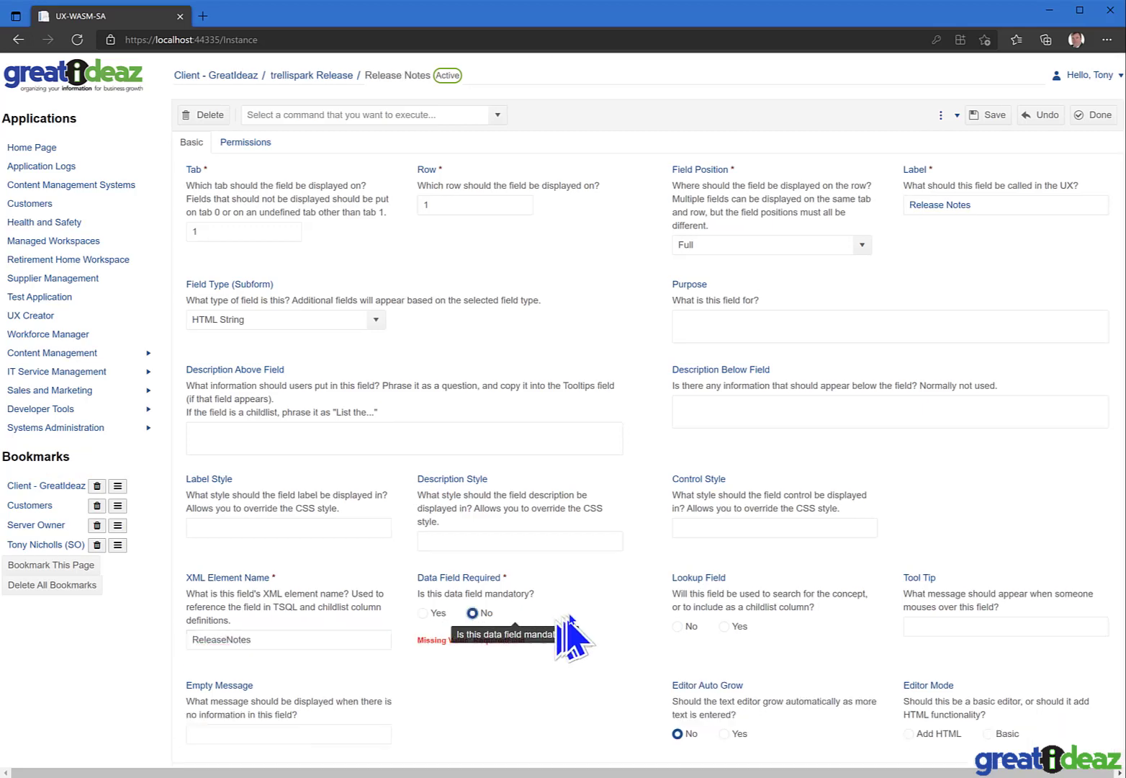
left_click(991, 735)
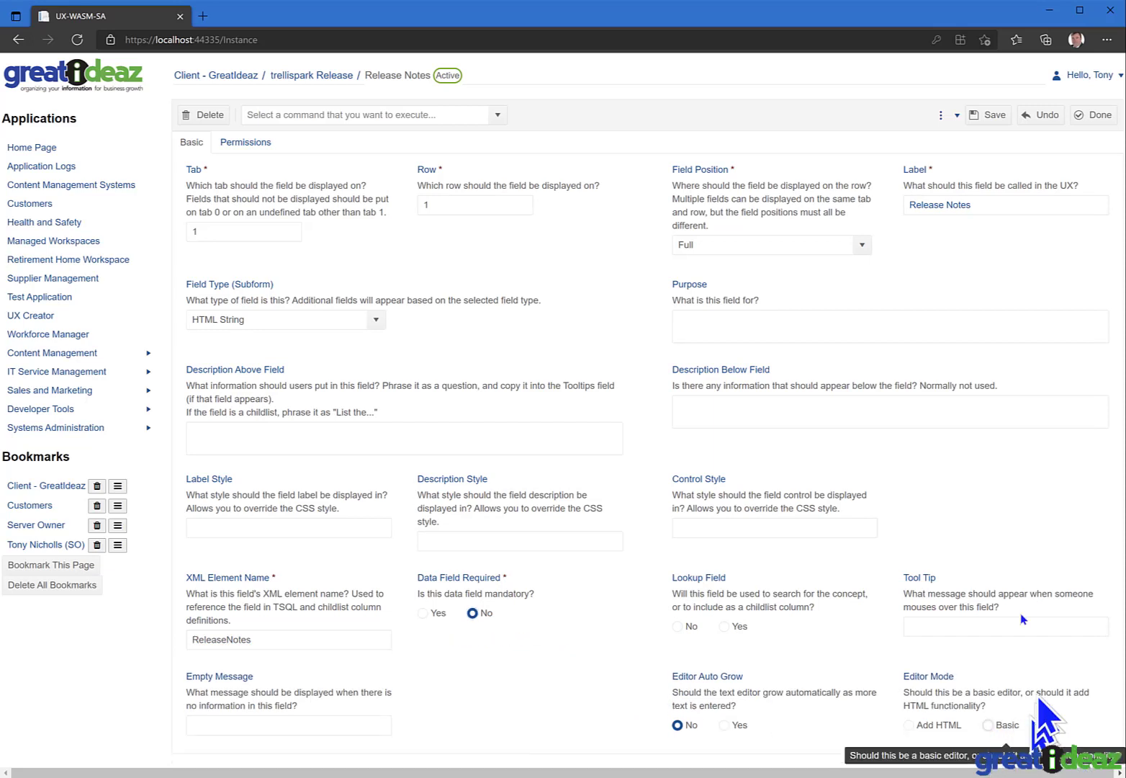
left_click(988, 726)
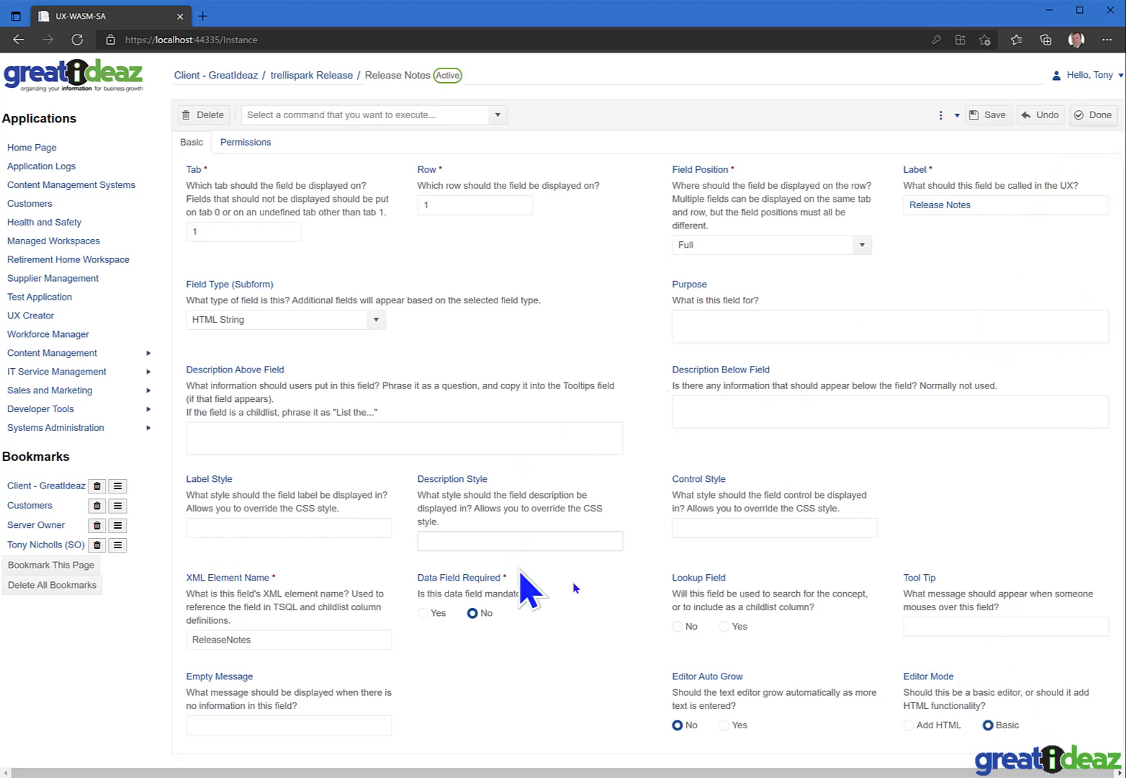
left_click(294, 75)
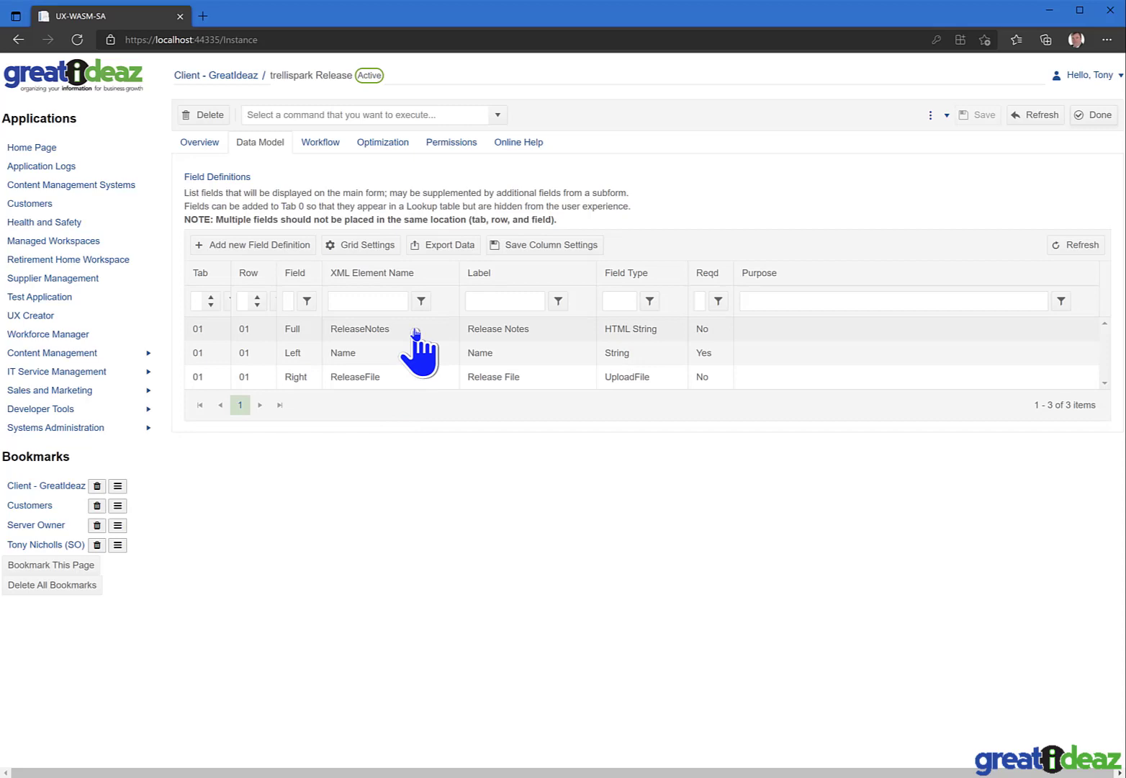
Add the allowed states "Draft" and "Published" to the trellispark Release workflow
left_click(323, 143)
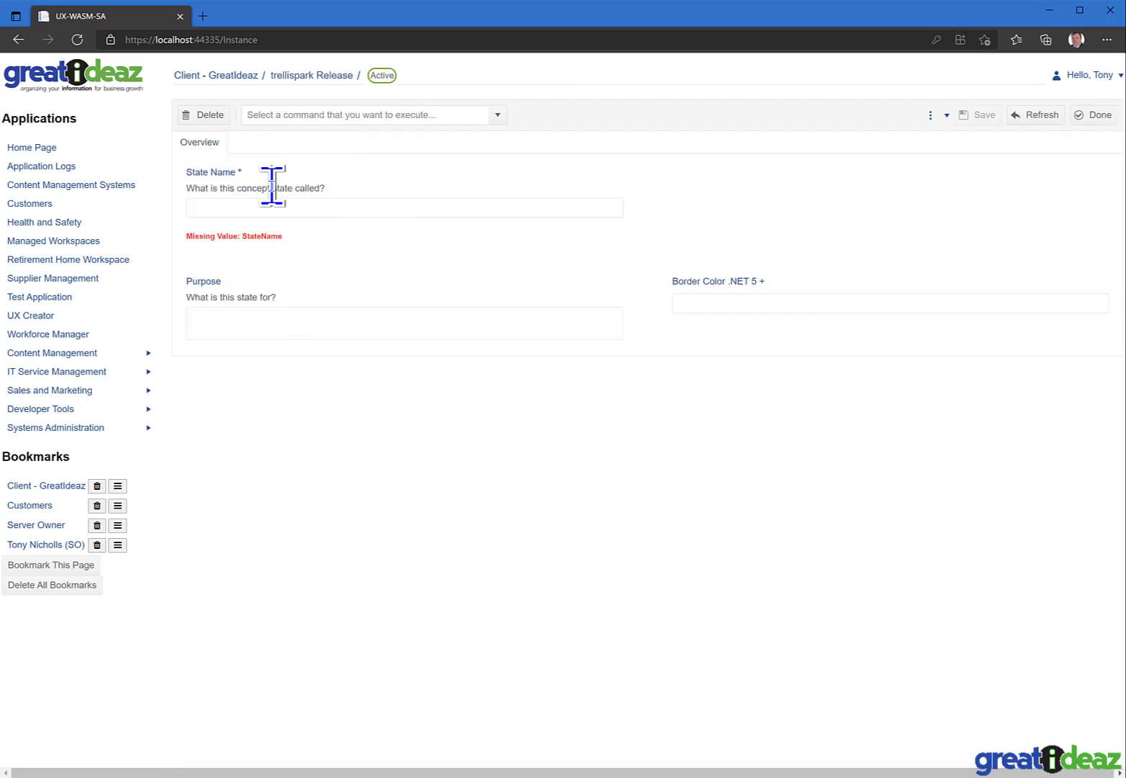
left_click(274, 207)
type("Draft")
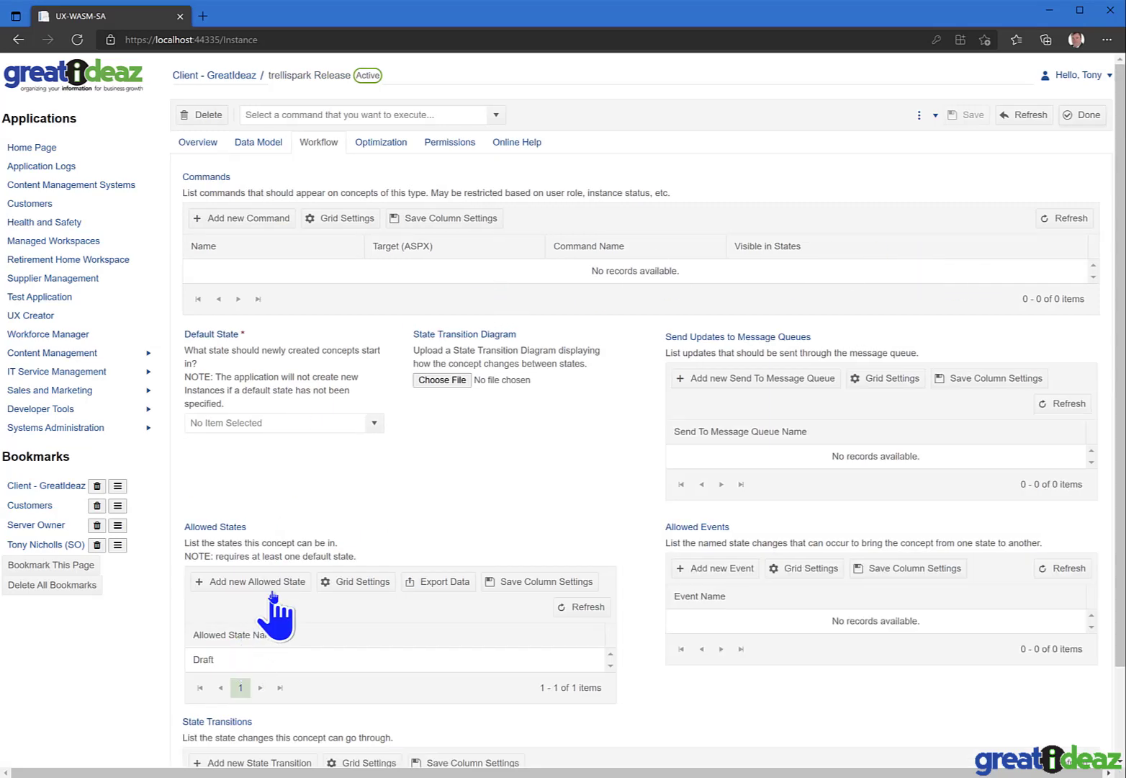
left_click(273, 586)
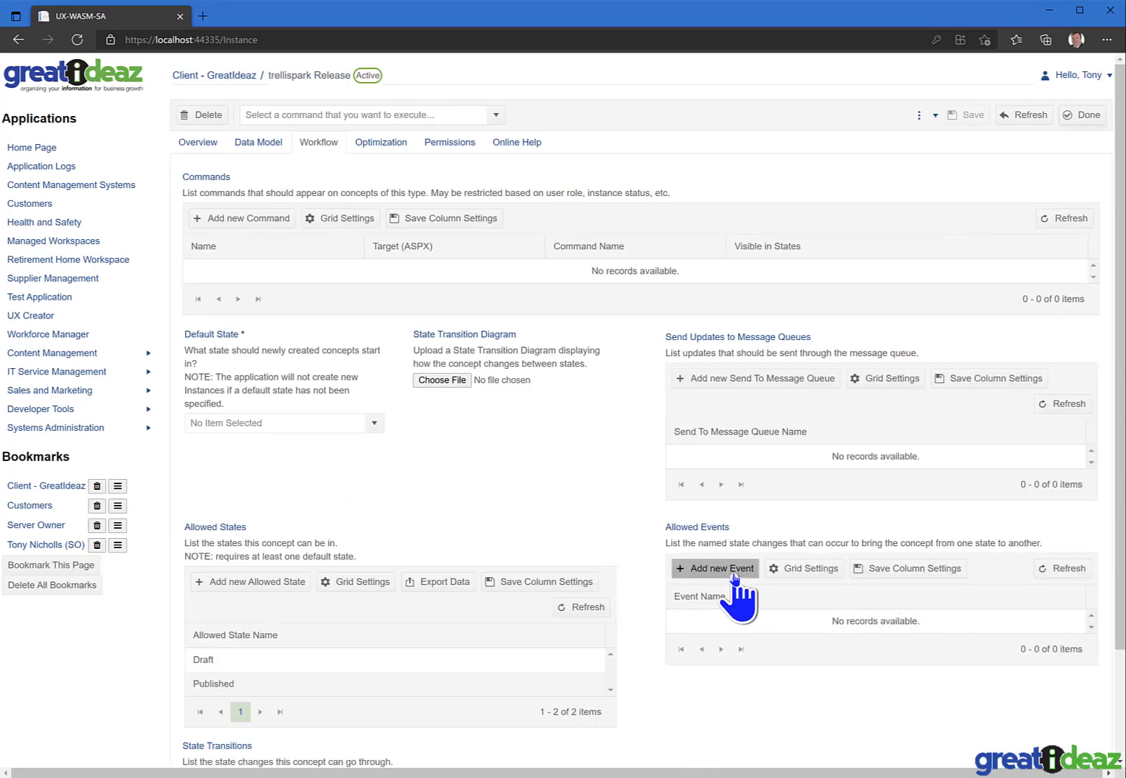
Add an allowed event named "Publish" to the trellispark Release workflow
left_click(735, 573)
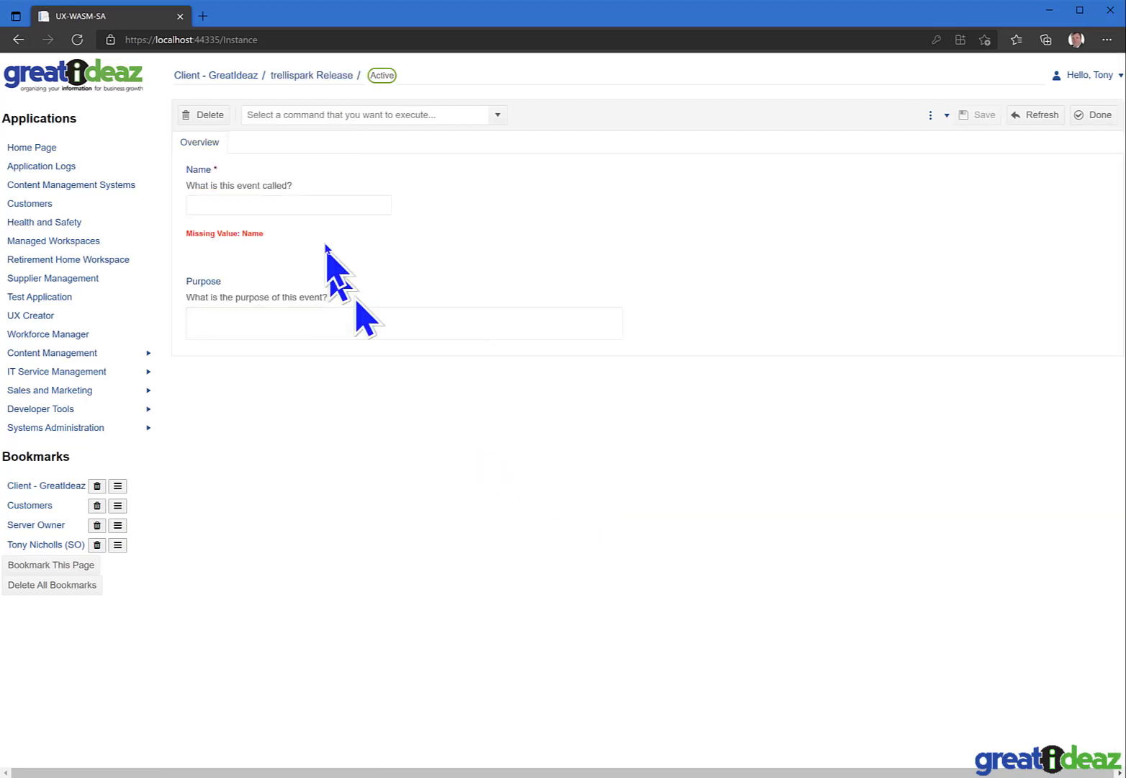
left_click(321, 206)
type("Publi")
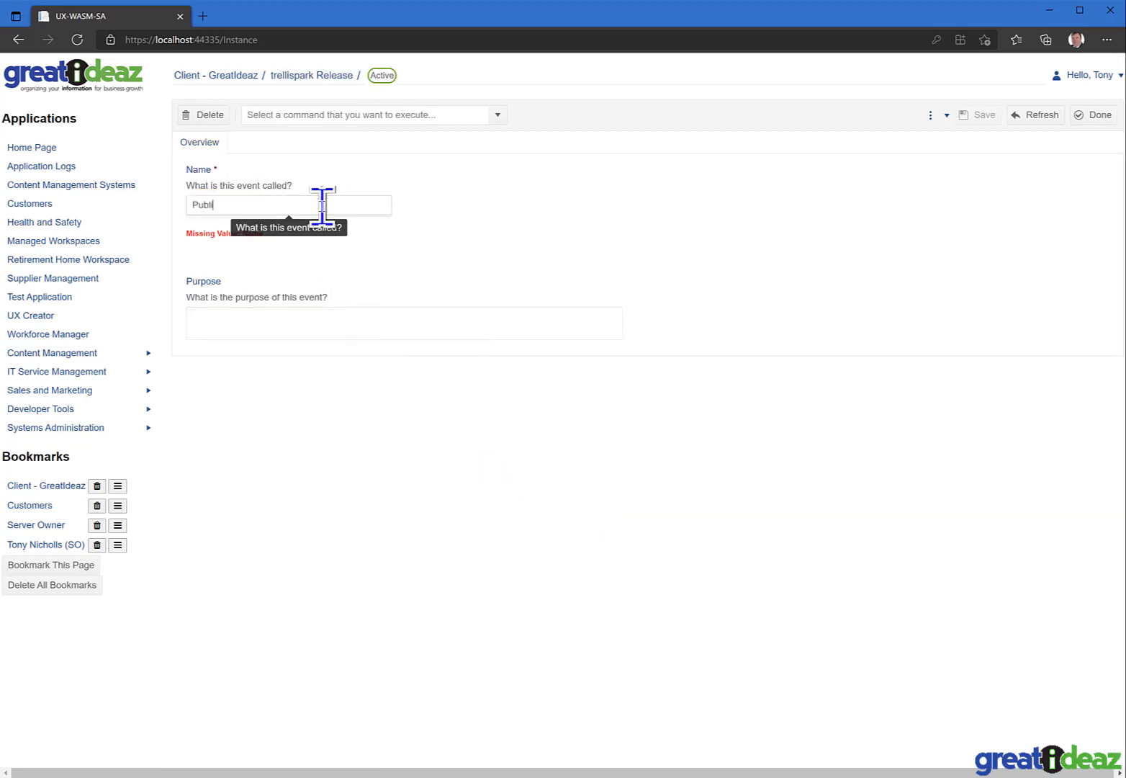
type("sh")
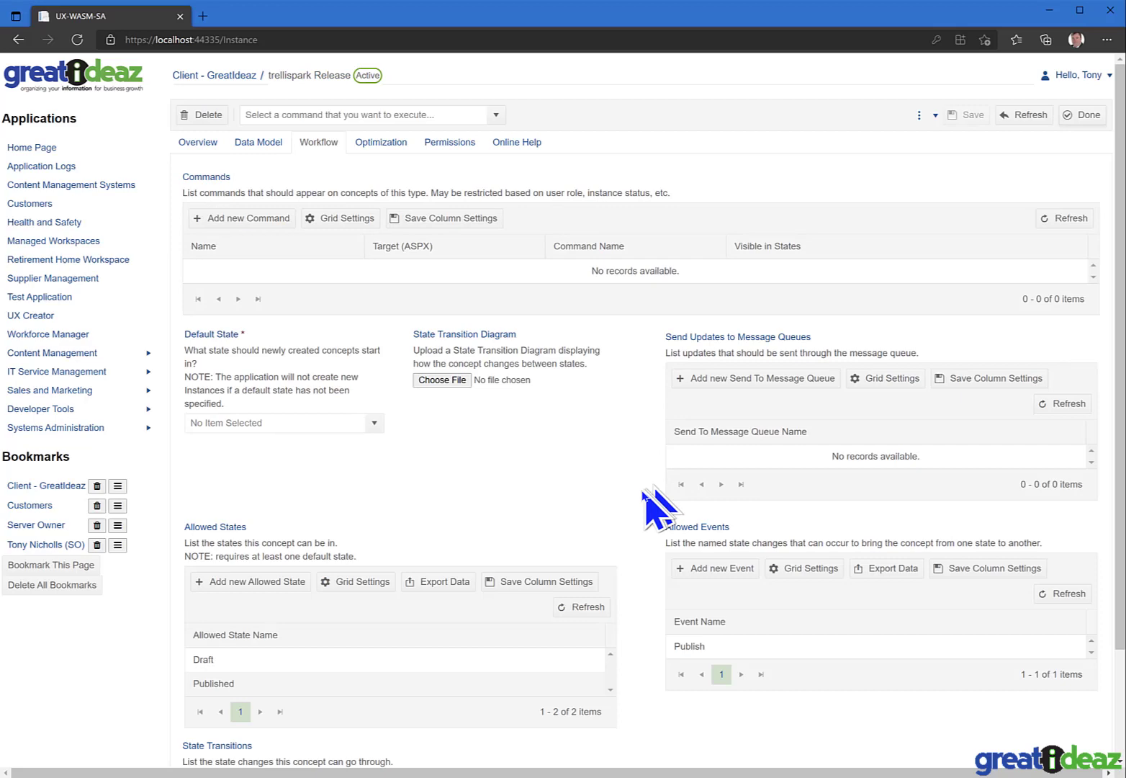
Add a state transition with initial state Draft, event Publish and final state Published
scroll(641, 494, "down", 1)
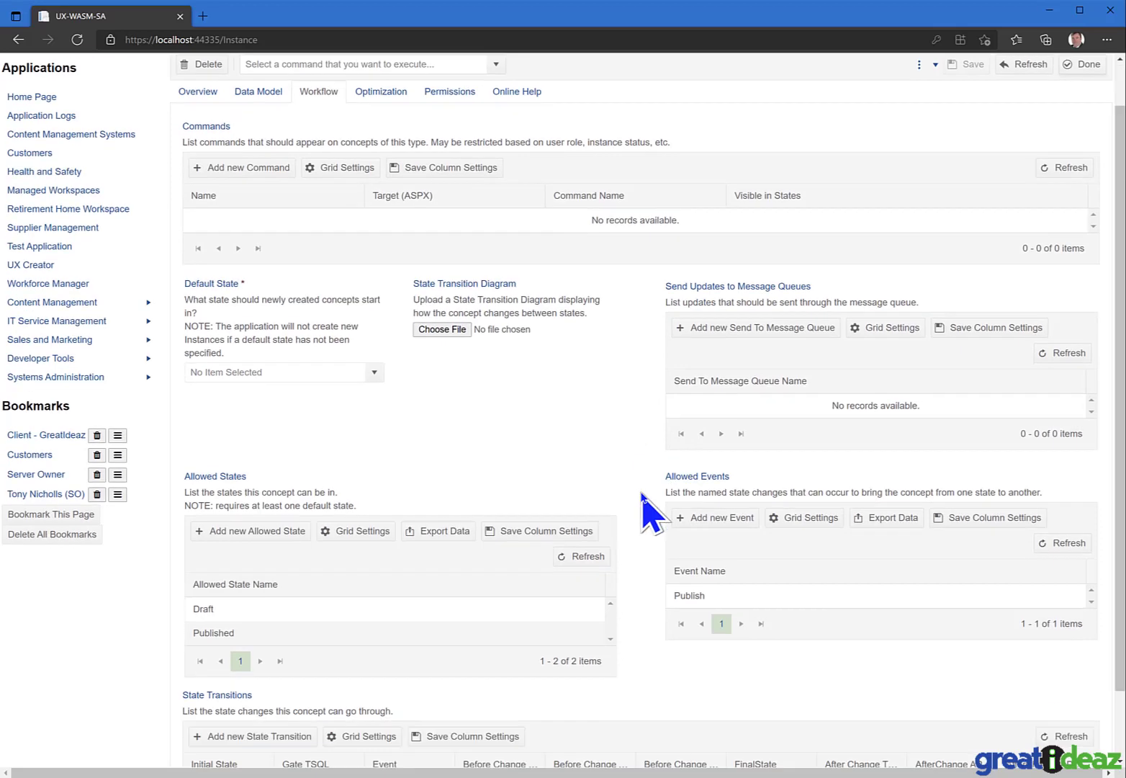
scroll(642, 494, "down", 1)
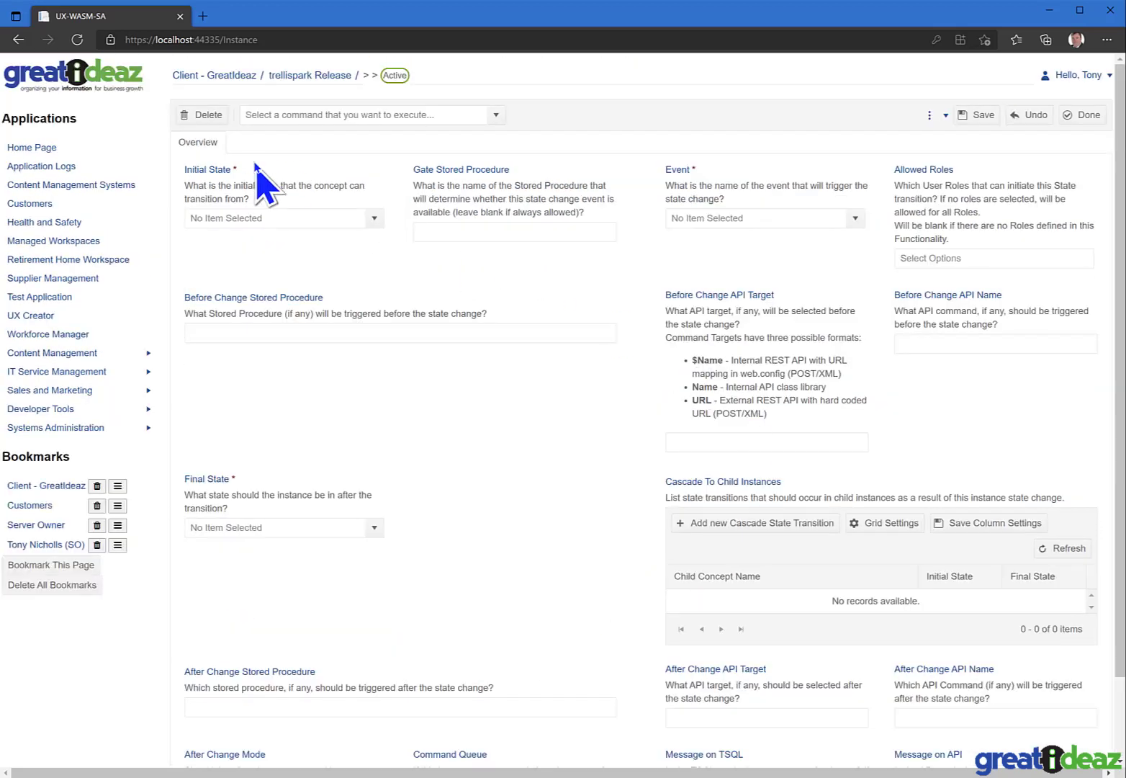
left_click(374, 219)
left_click(267, 239)
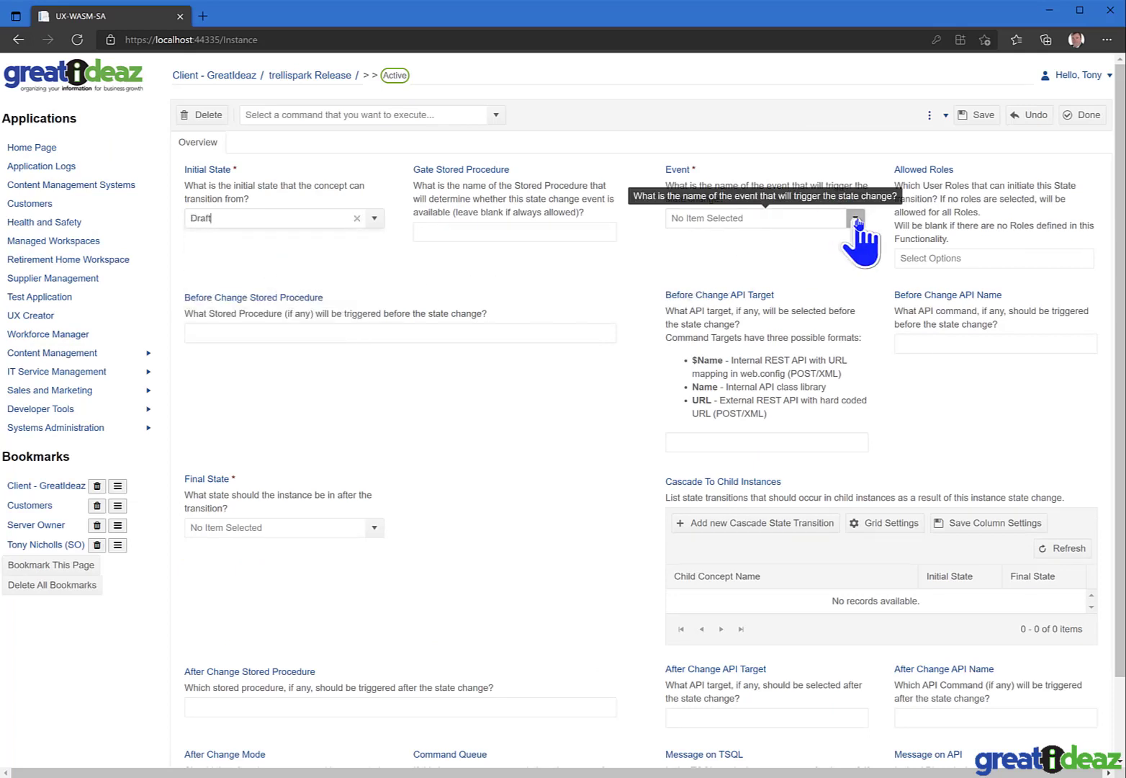
left_click(854, 219)
left_click(749, 240)
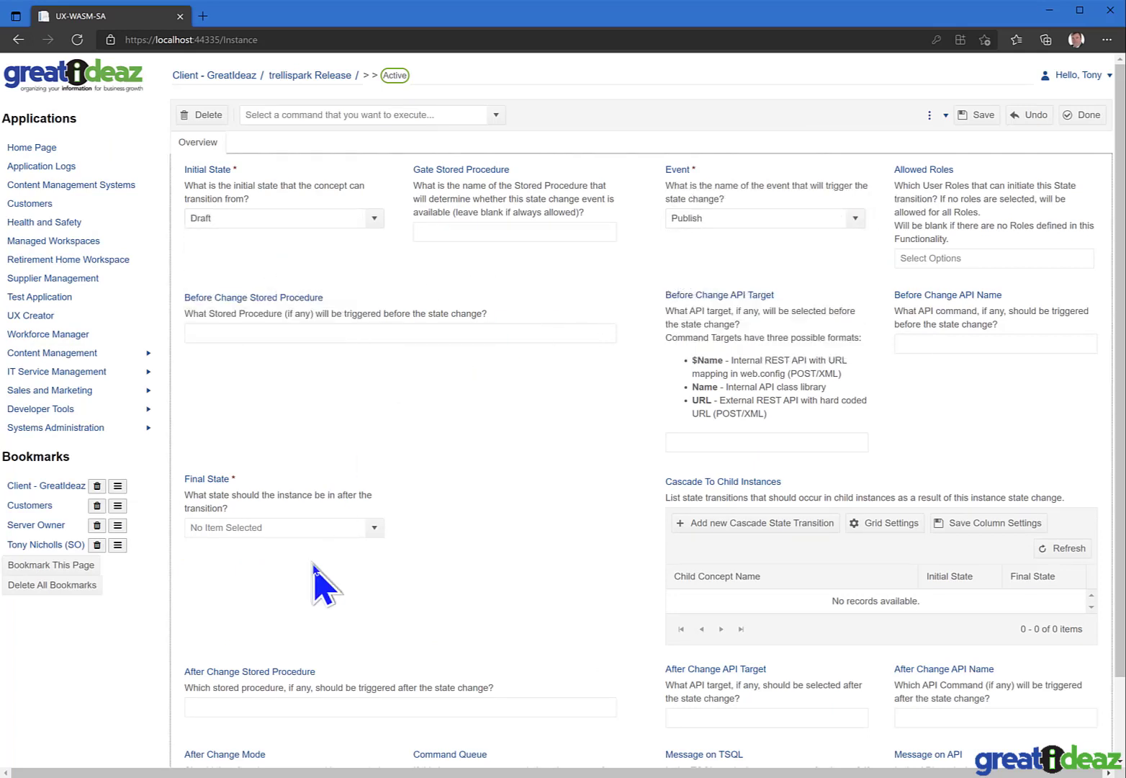
left_click(373, 530)
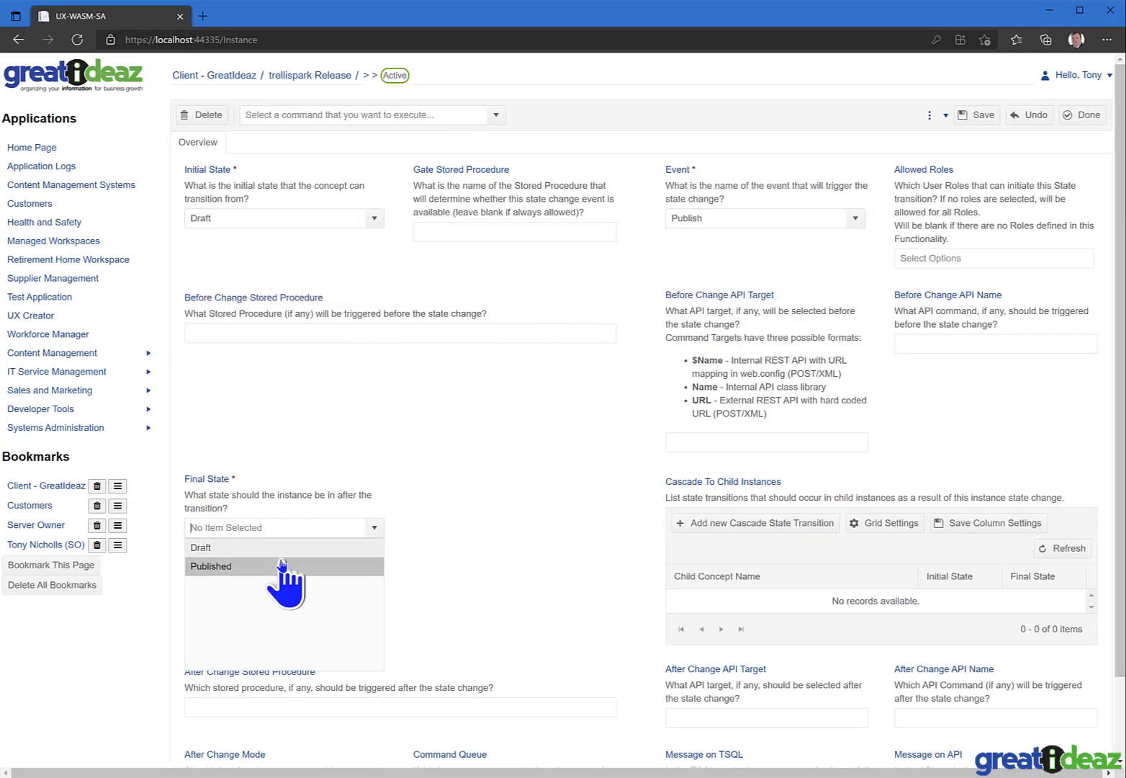
left_click(281, 565)
left_click(1078, 115)
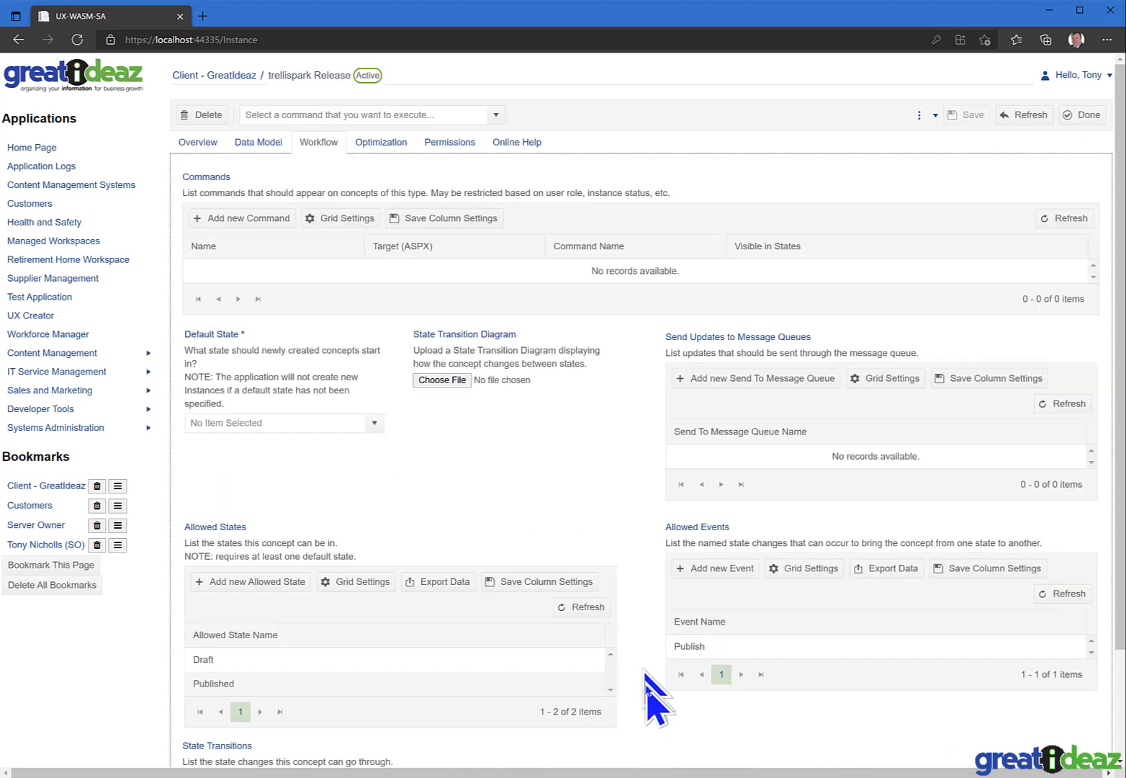
Set the default state for newly created trellispark Release concepts to Draft
scroll(504, 526, "down", 2)
left_click(369, 294)
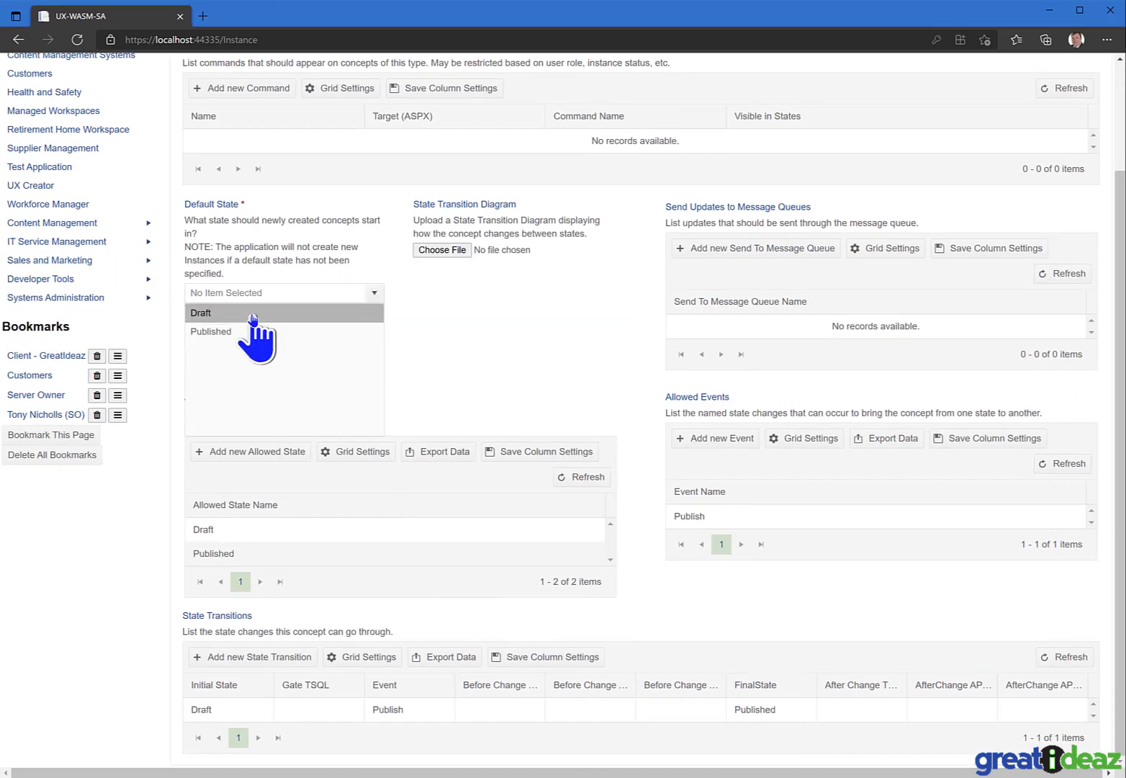
left_click(253, 313)
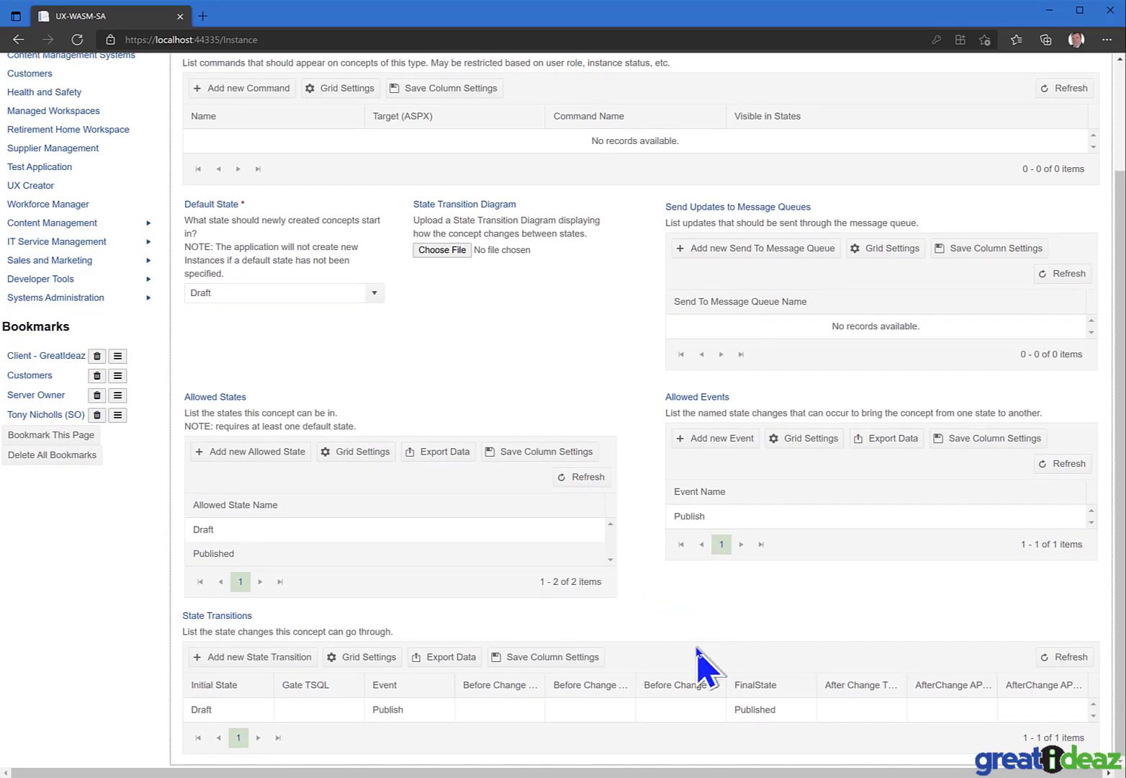
Add an instance name element to the trellispark Release concept with order 1, using the Name XML element
scroll(659, 625, "up", 2)
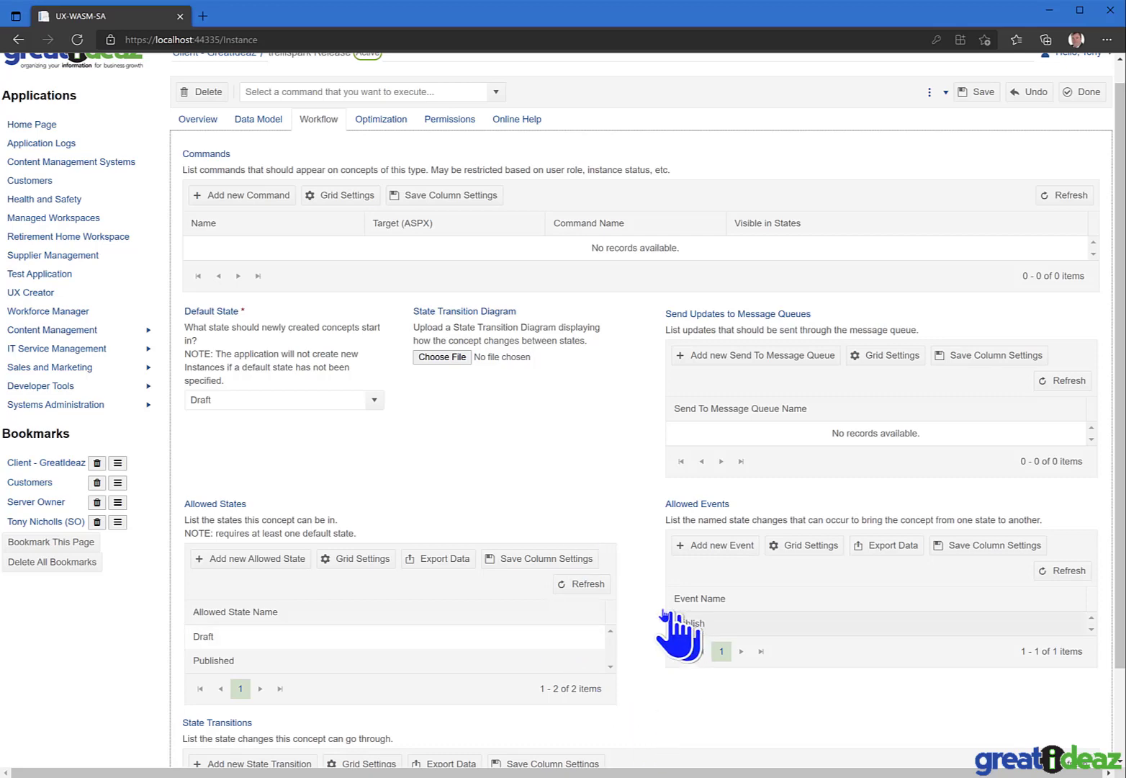
scroll(648, 700, "down", 2)
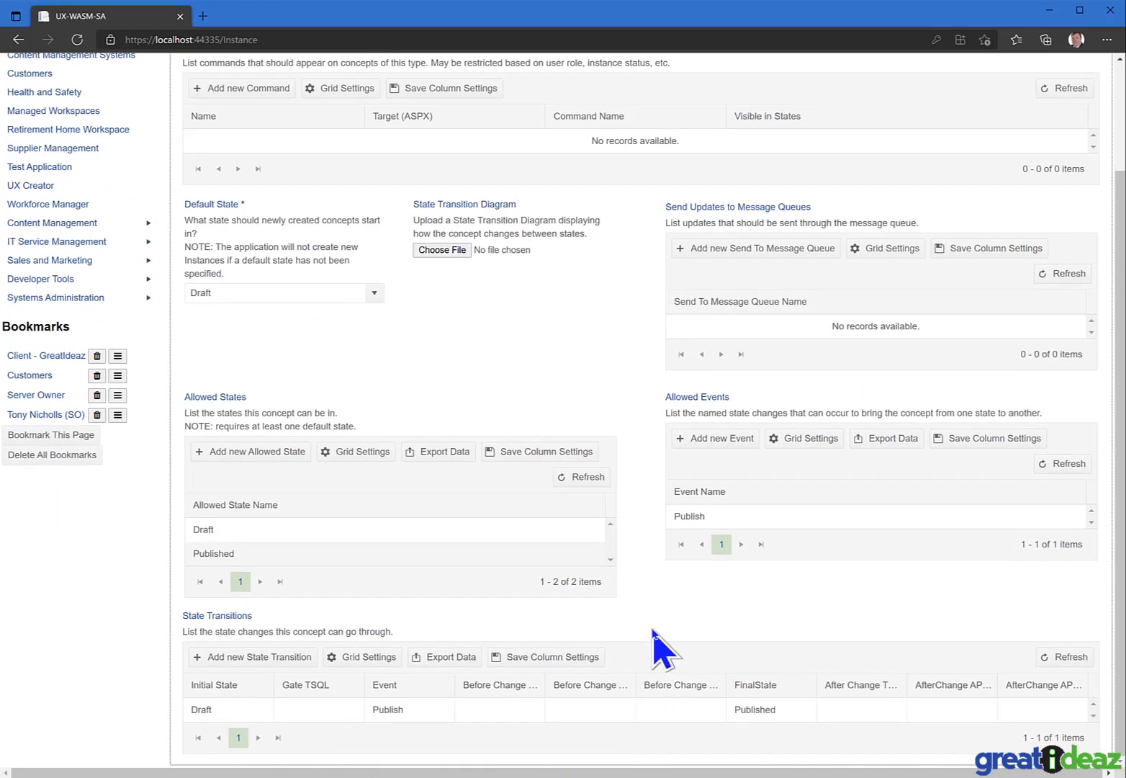
scroll(652, 630, "up", 3)
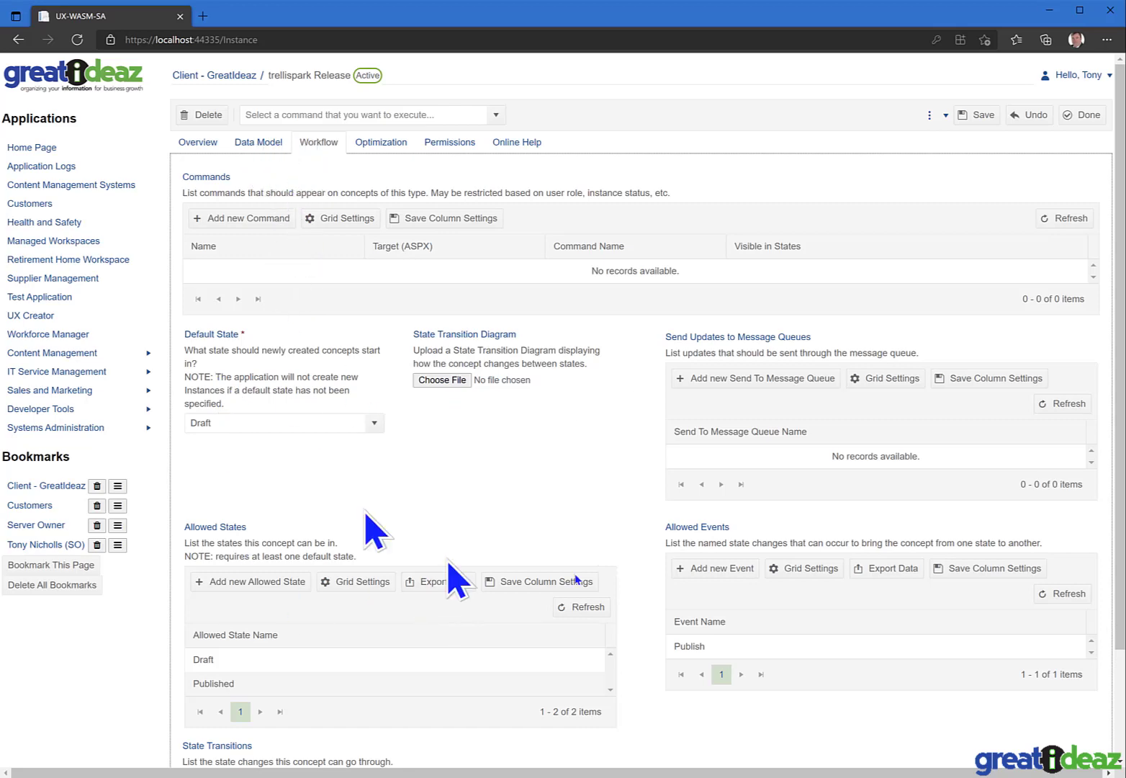
left_click(253, 144)
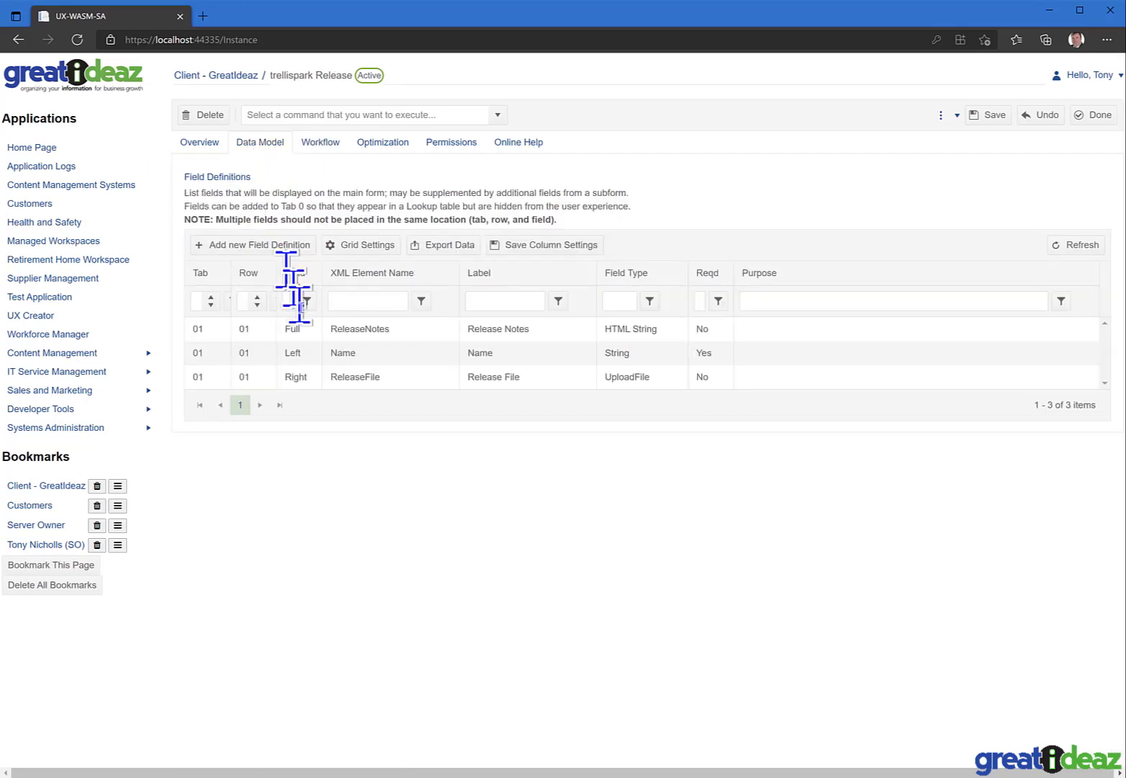
left_click(206, 147)
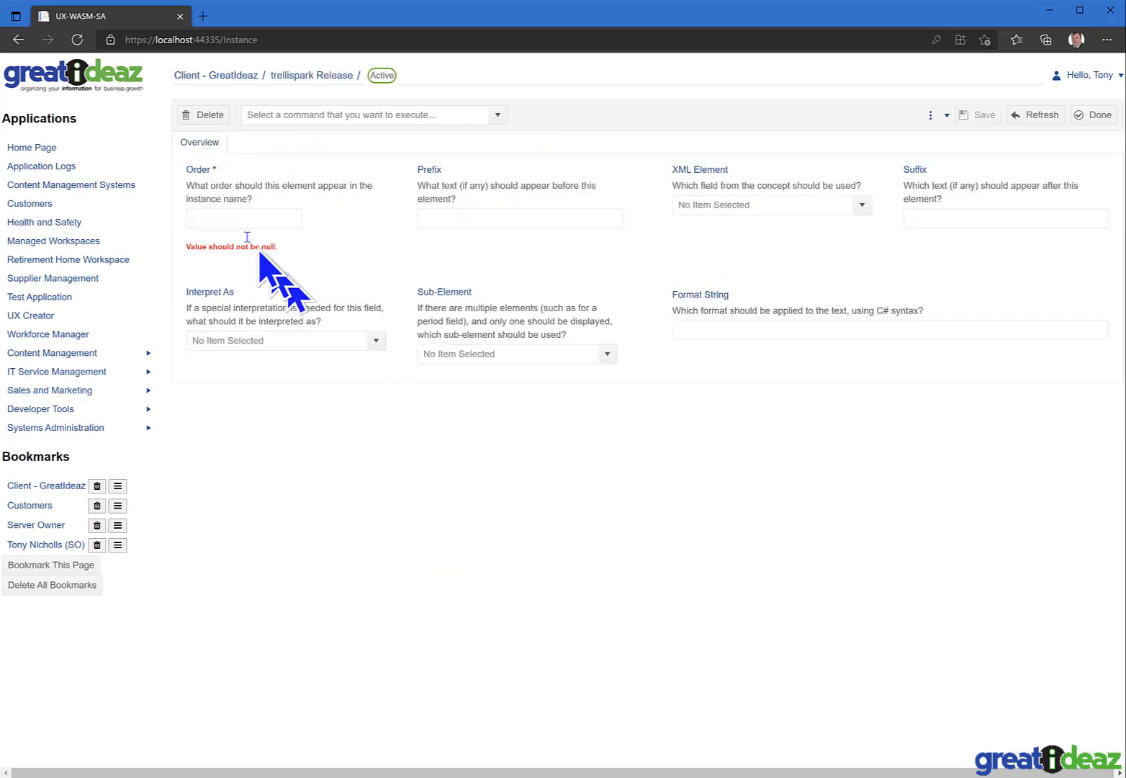
left_click(226, 217)
type("1")
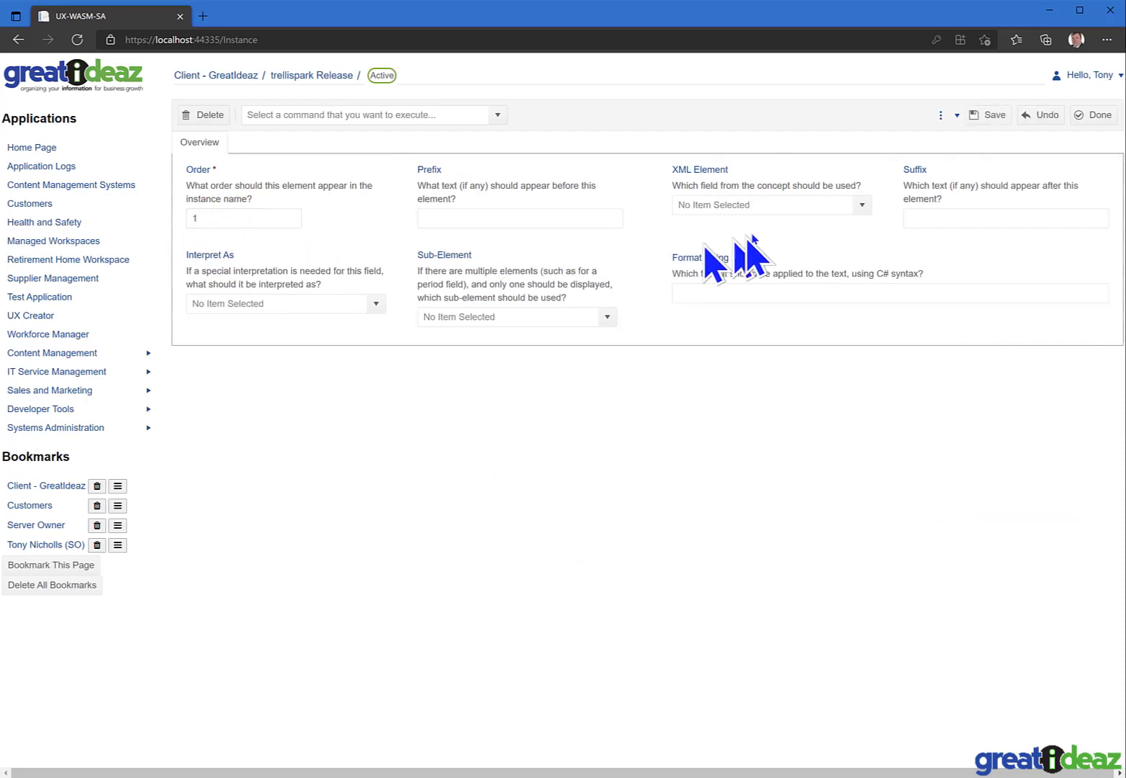
left_click(861, 207)
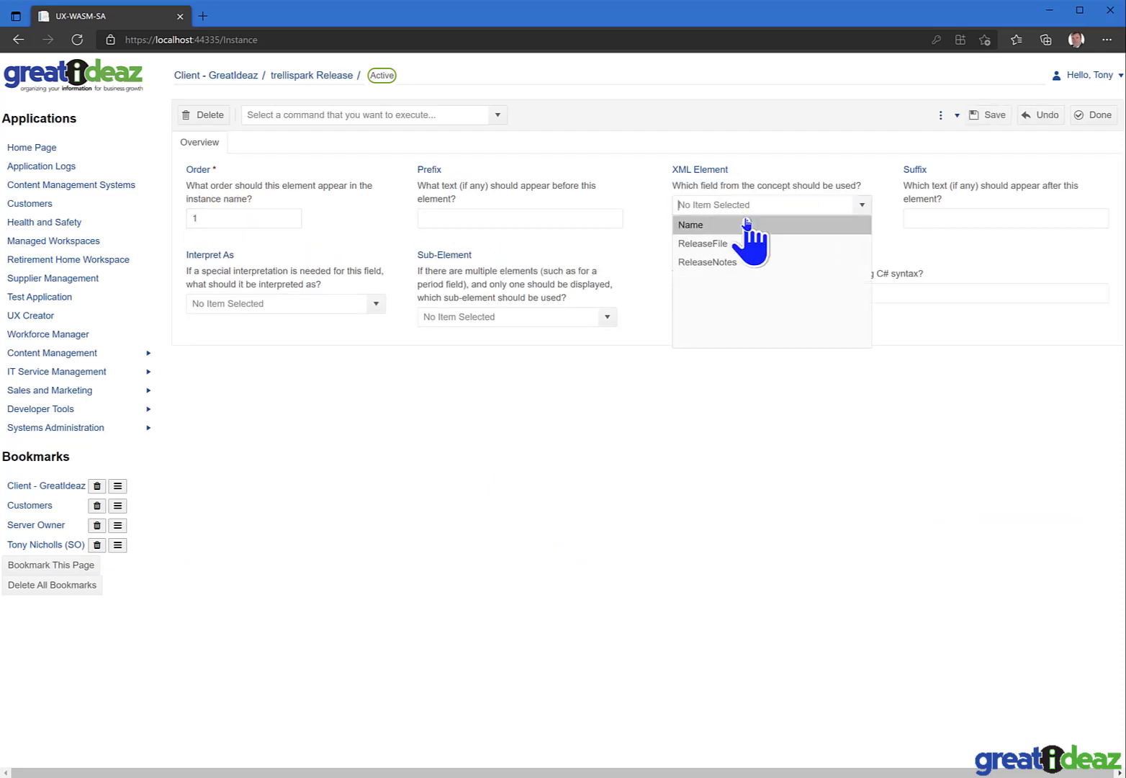
left_click(746, 225)
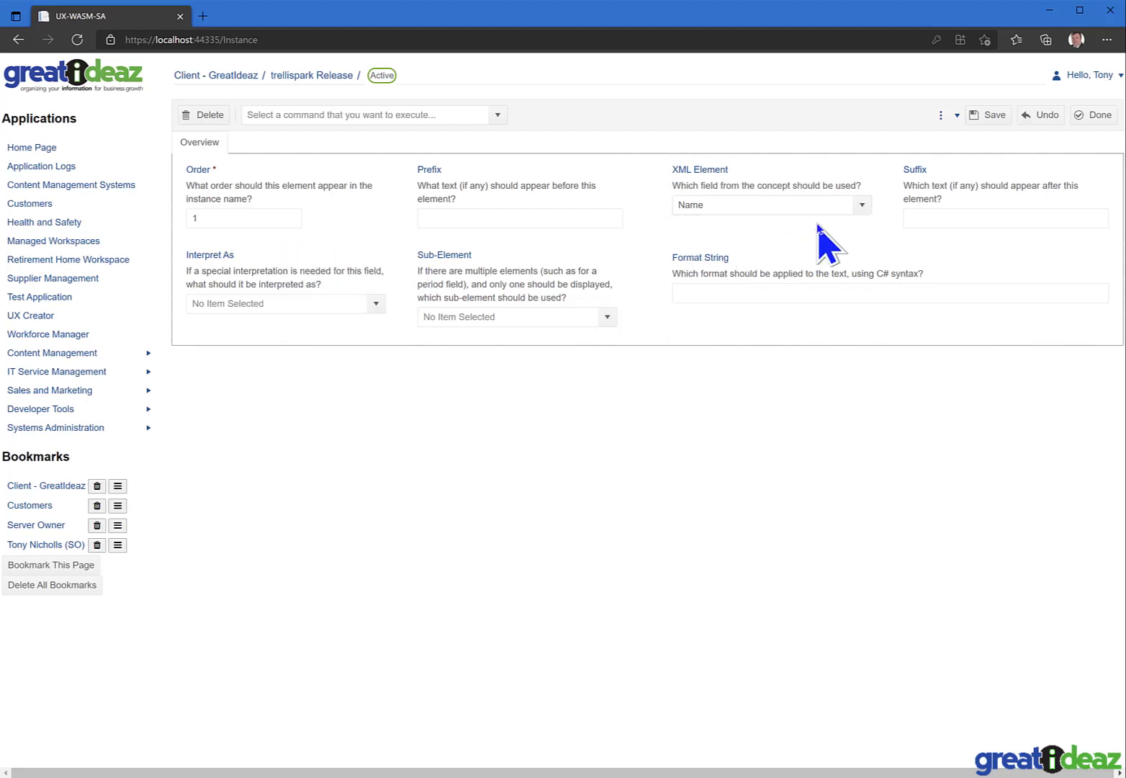
left_click(1105, 118)
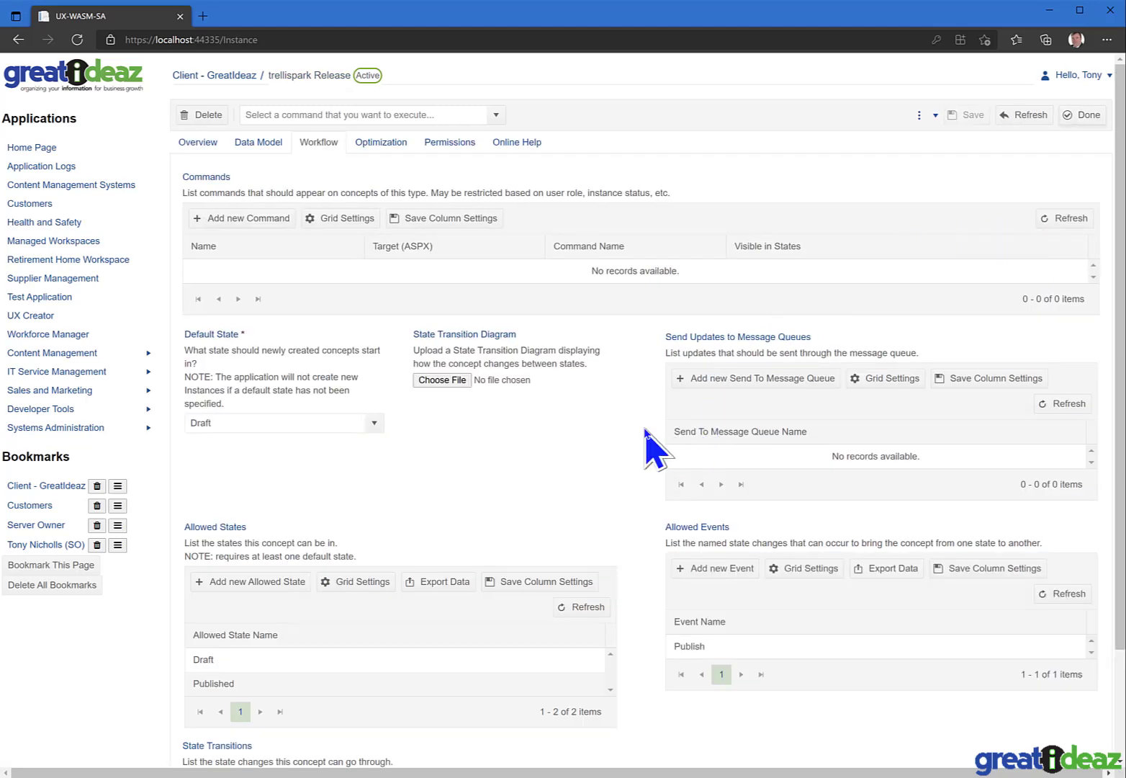
Review the trellispark Release concept's state transitions, instance name builder, field definitions and workflow settings
scroll(652, 444, "down", 2)
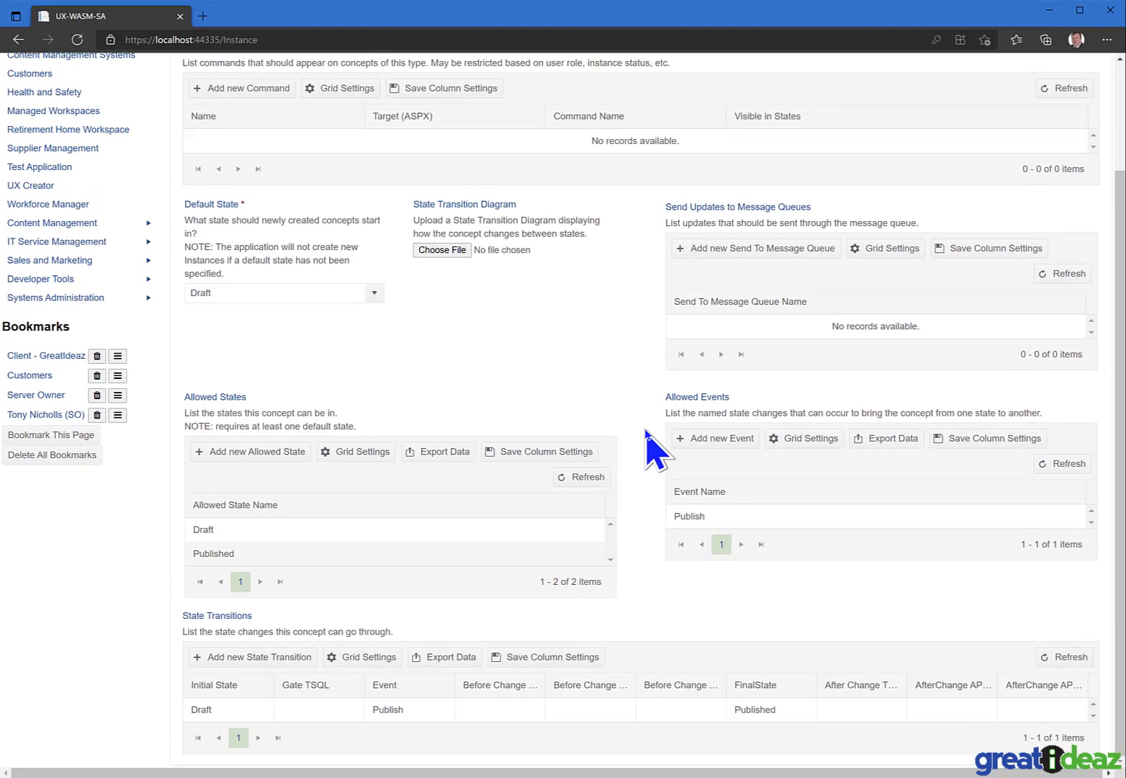
scroll(645, 432, "up", 2)
left_click(202, 143)
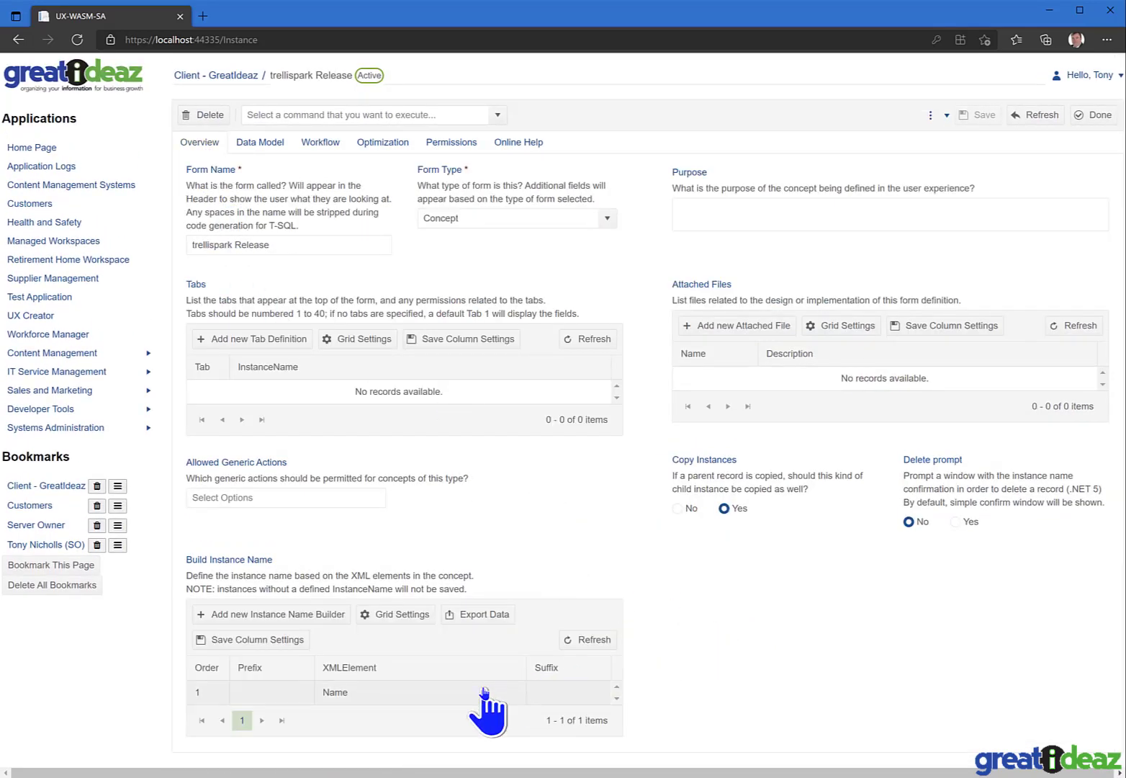
left_click(260, 143)
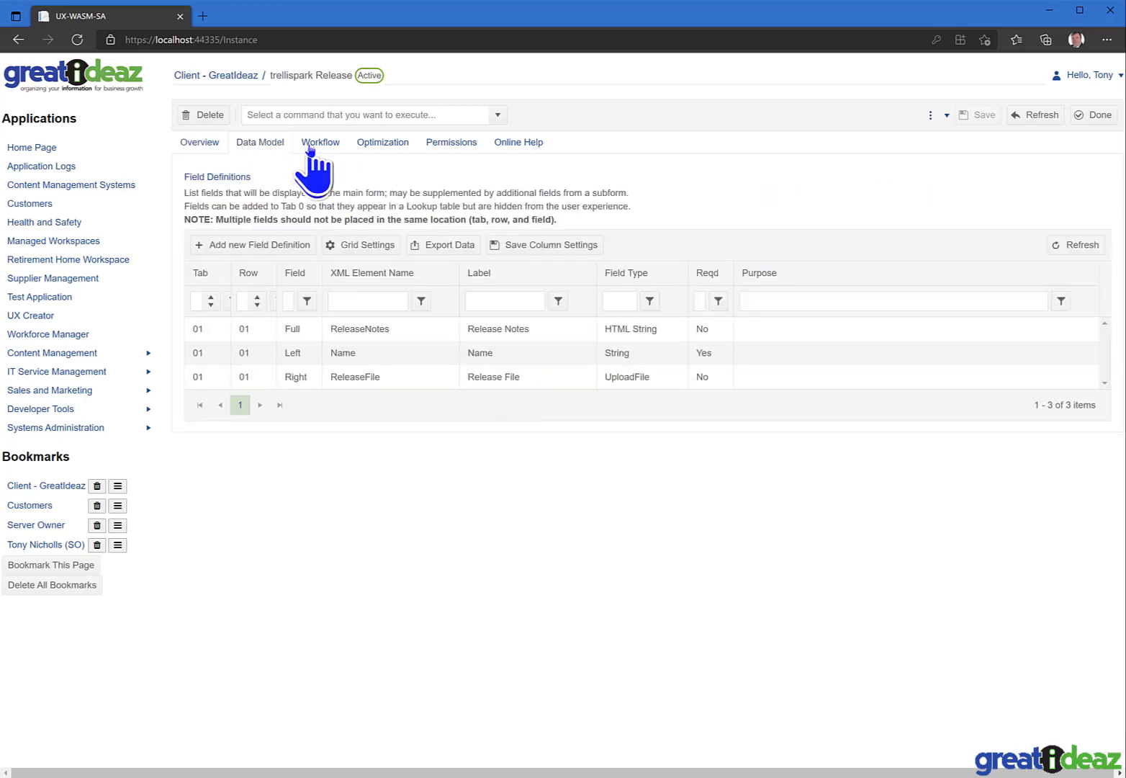
left_click(320, 142)
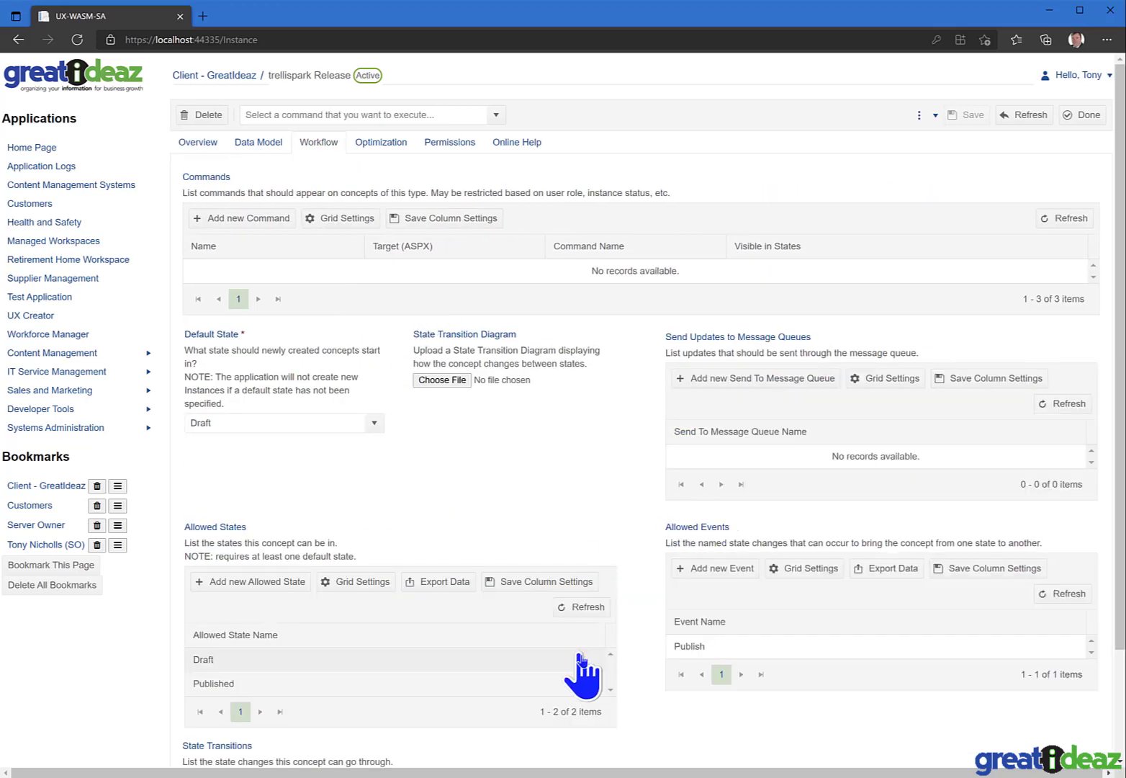
scroll(643, 616, "down", 2)
scroll(643, 616, "up", 2)
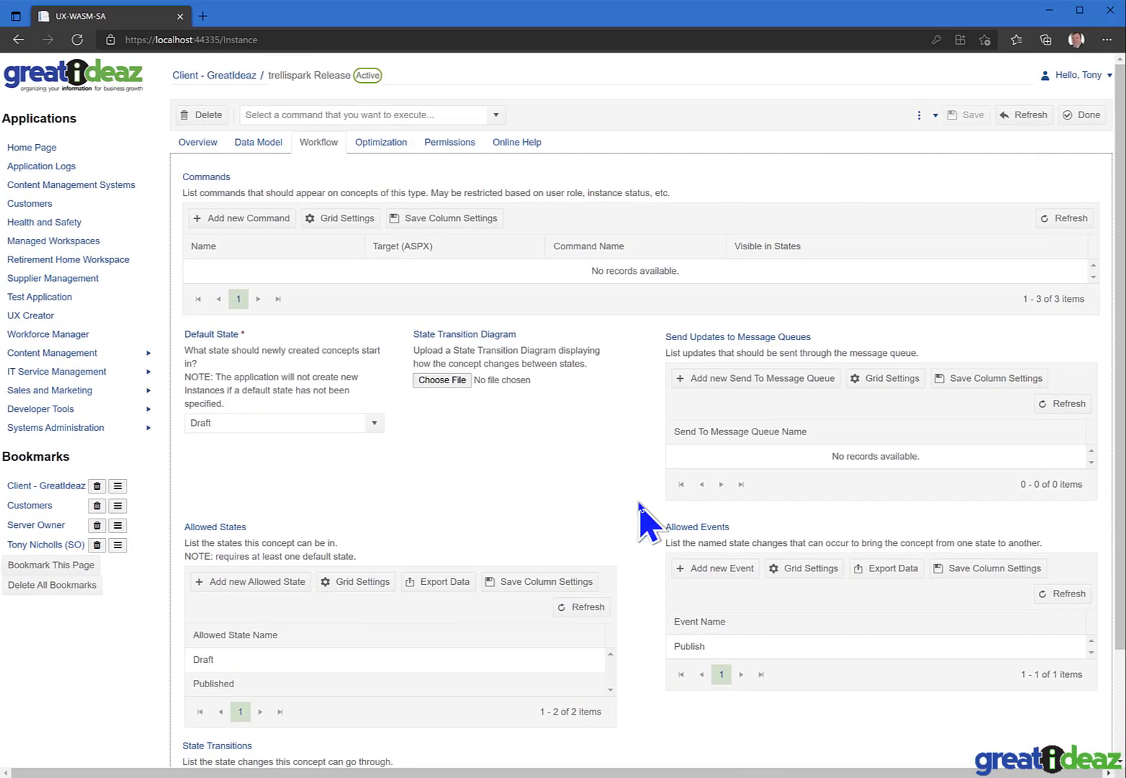
Bookmark the trellispark Release form definition without a category
left_click(51, 566)
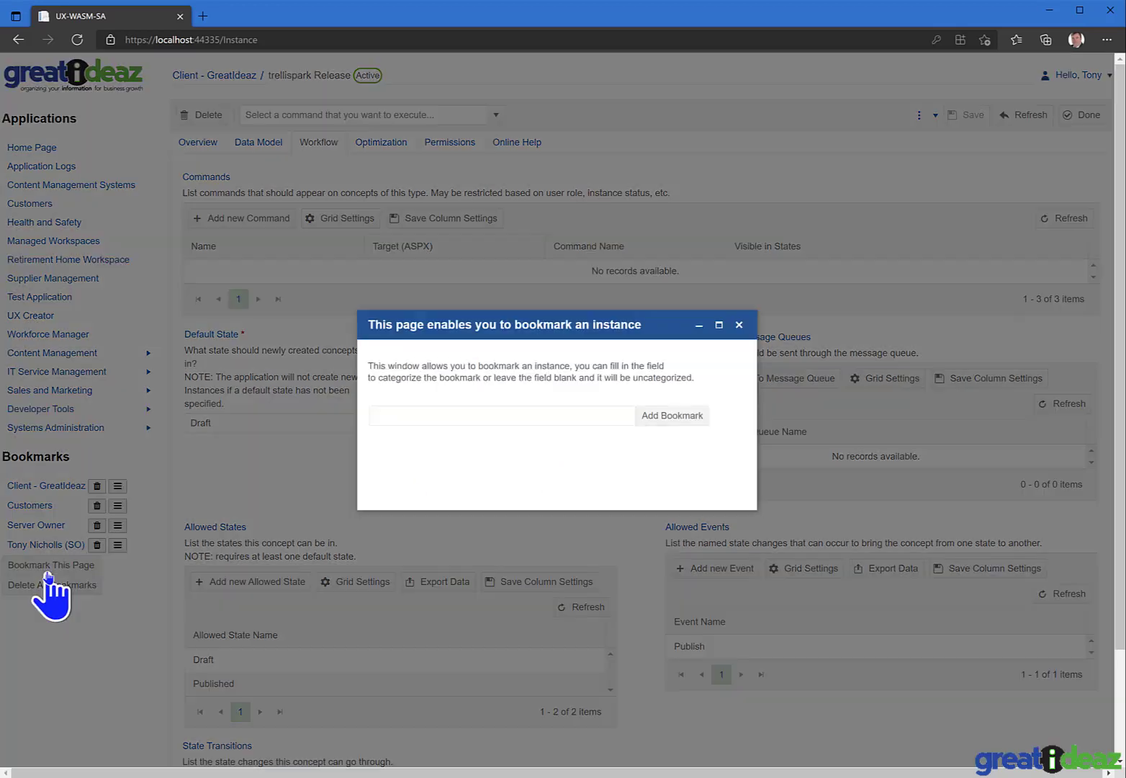
left_click(673, 415)
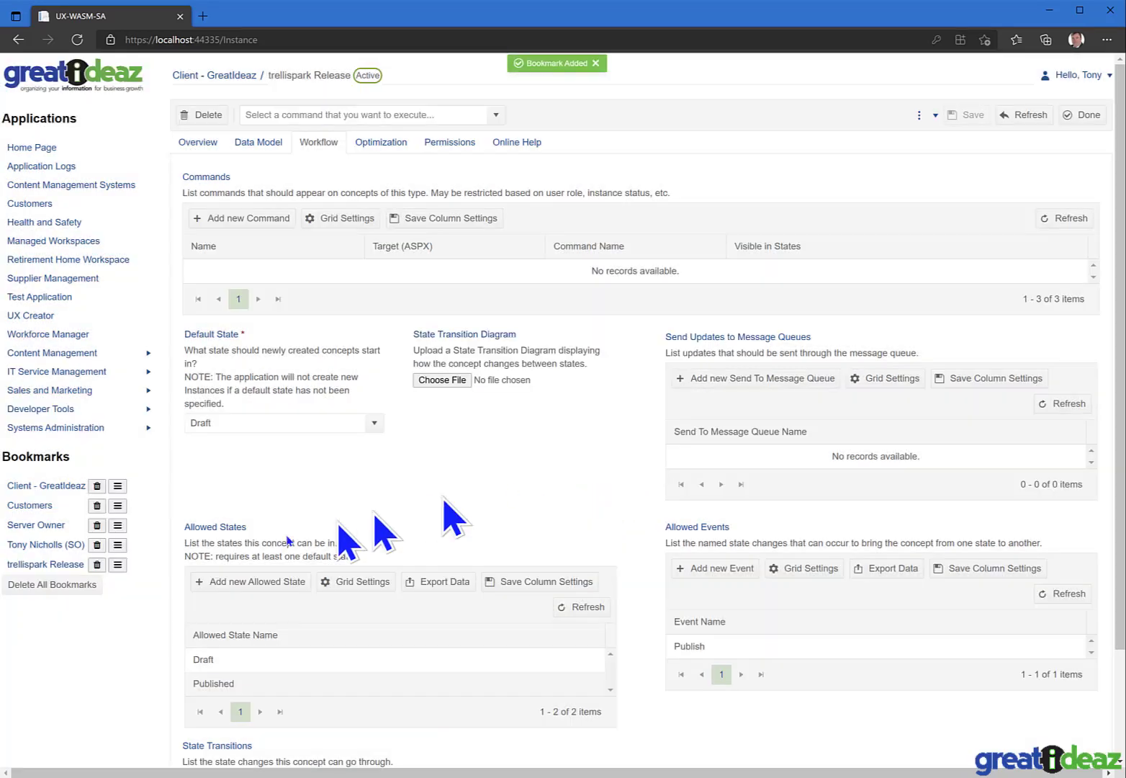
Add a tab definition named "Releases" with tab number 20 to the Customers application form
left_click(26, 507)
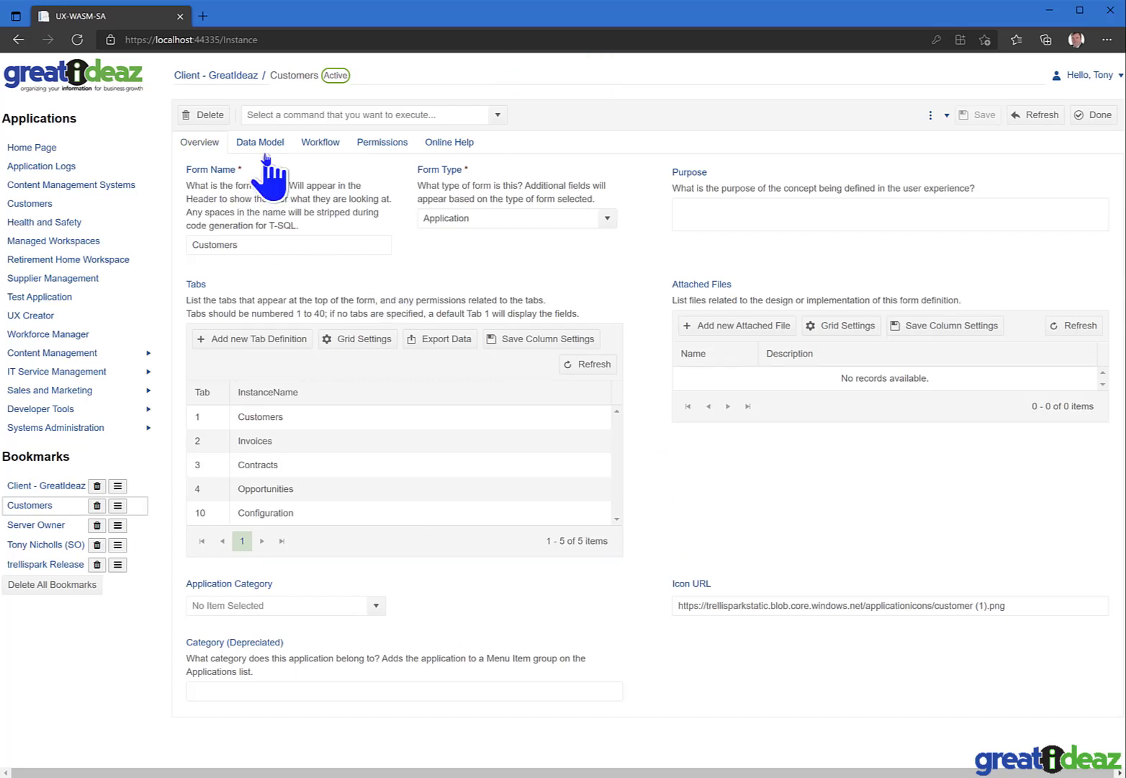
left_click(256, 340)
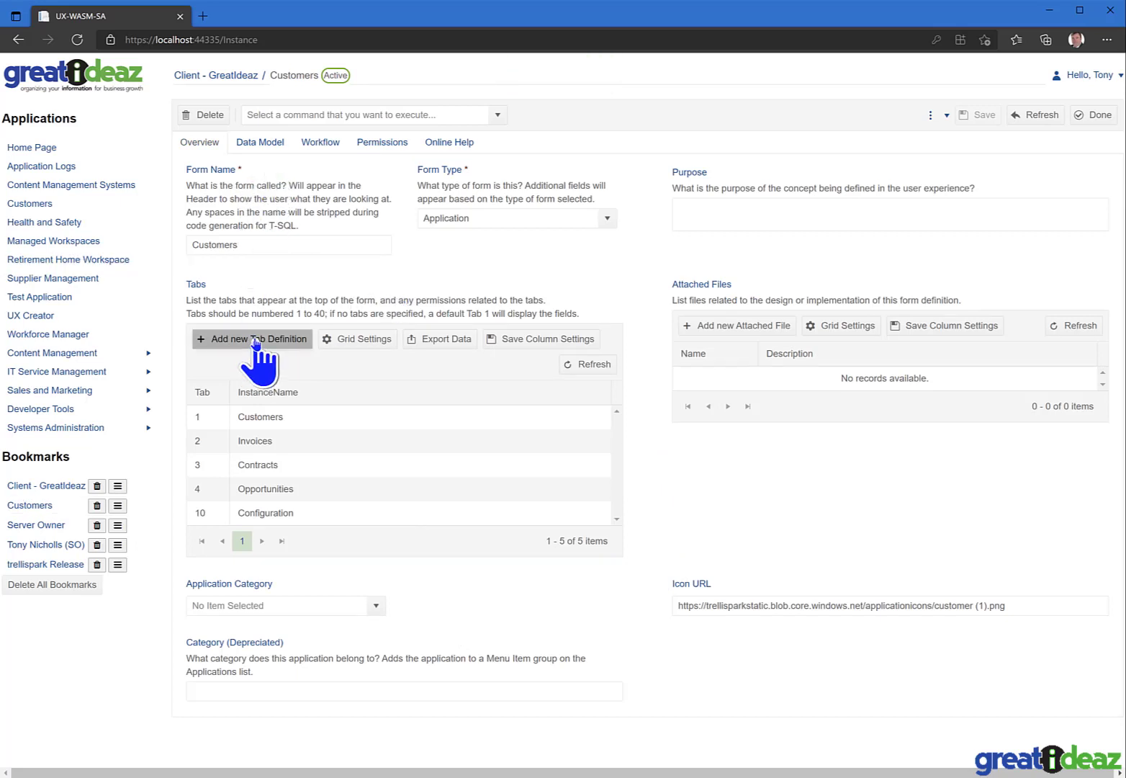
left_click(477, 204)
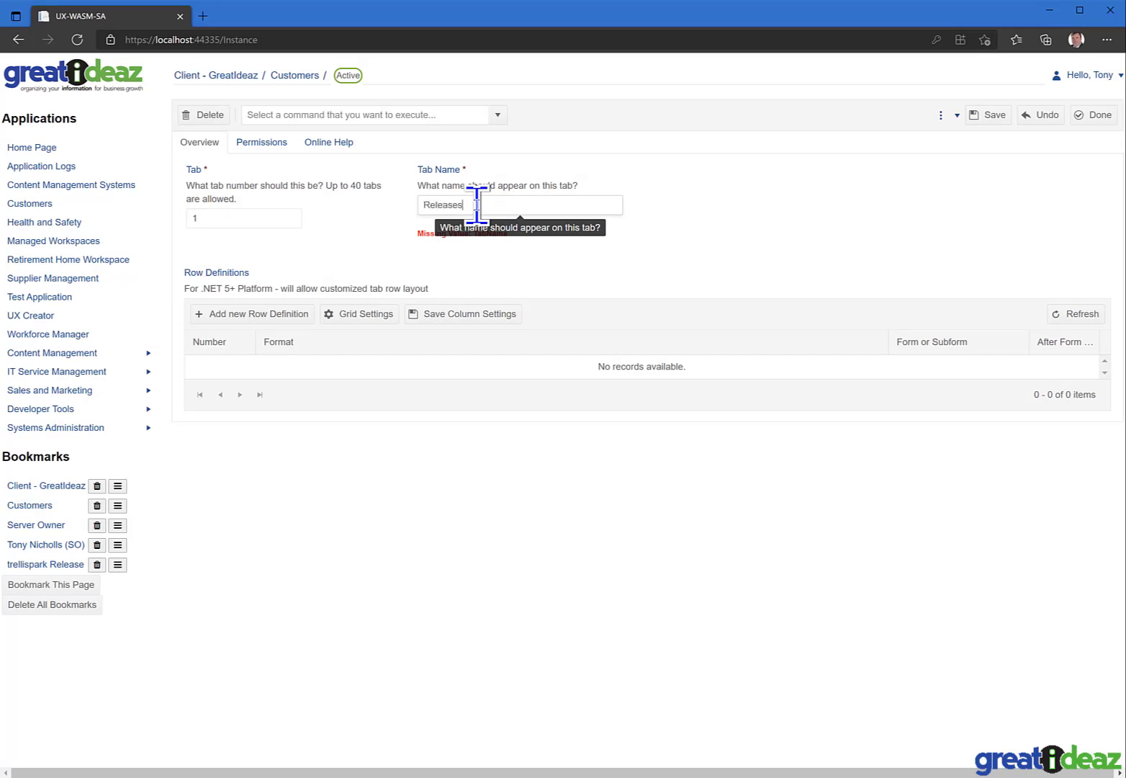
left_click(216, 219)
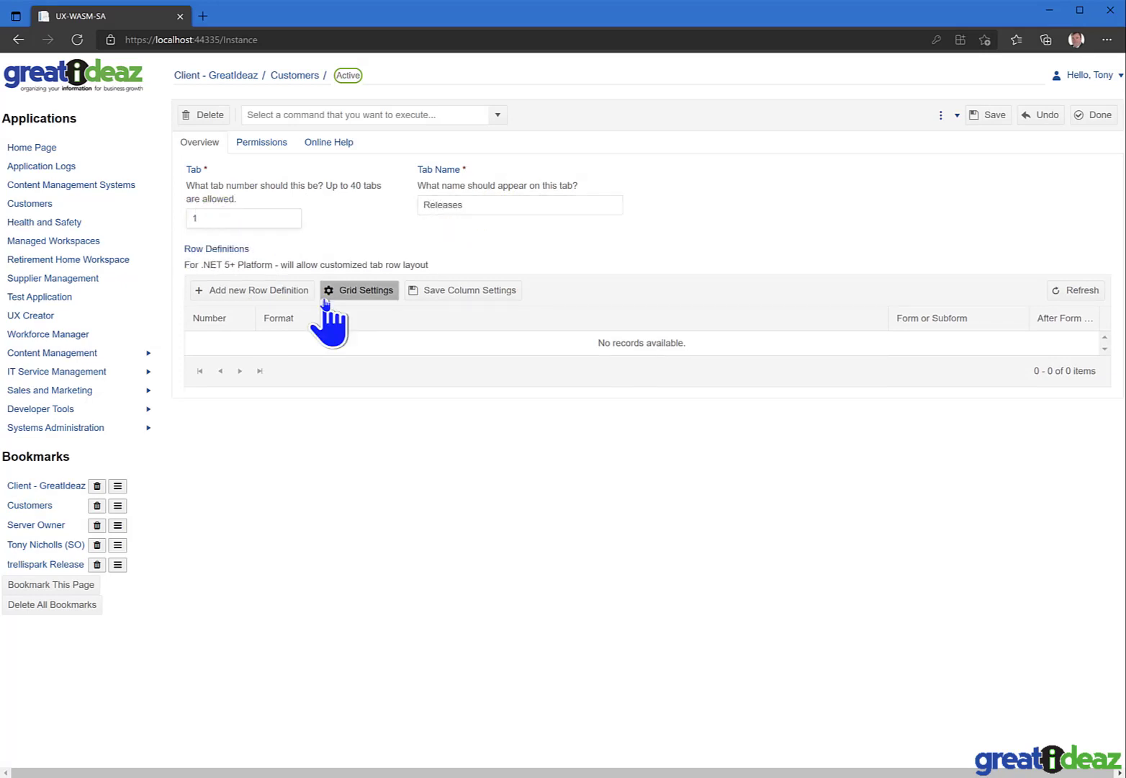
type("20")
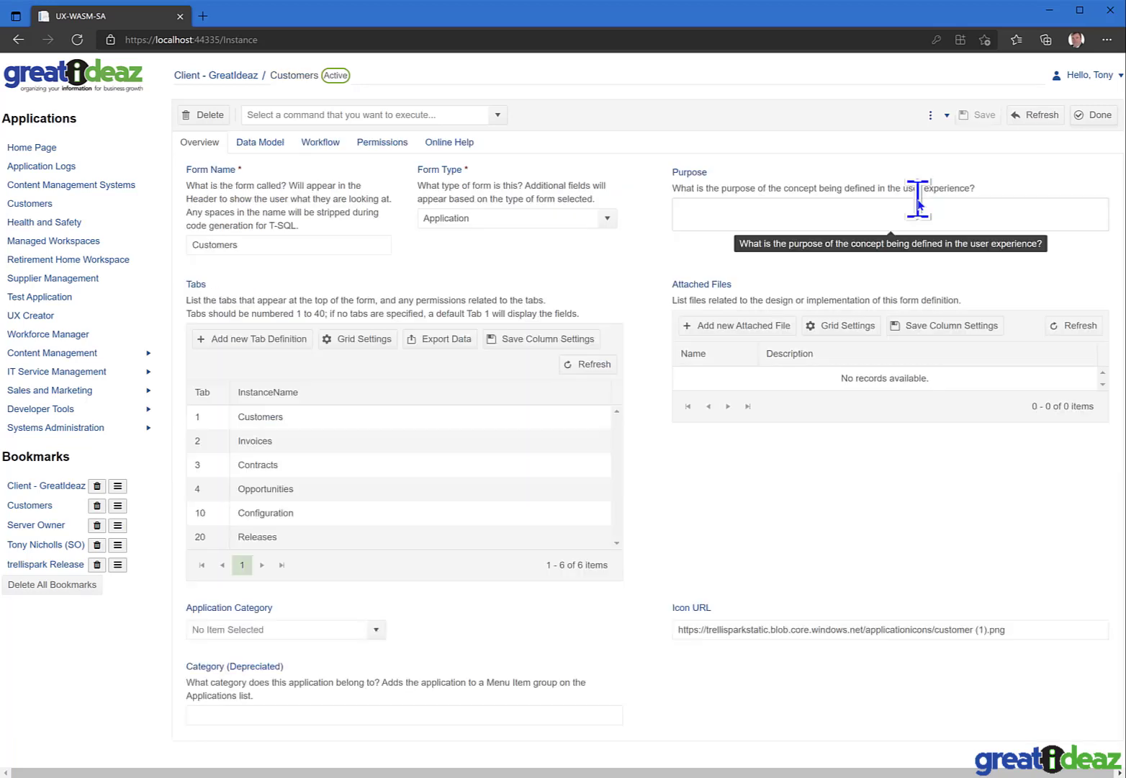
Add and save a ChildList field labelled "trelispark Releases" on the Customers form at tab 20, row 1, position Left
left_click(262, 144)
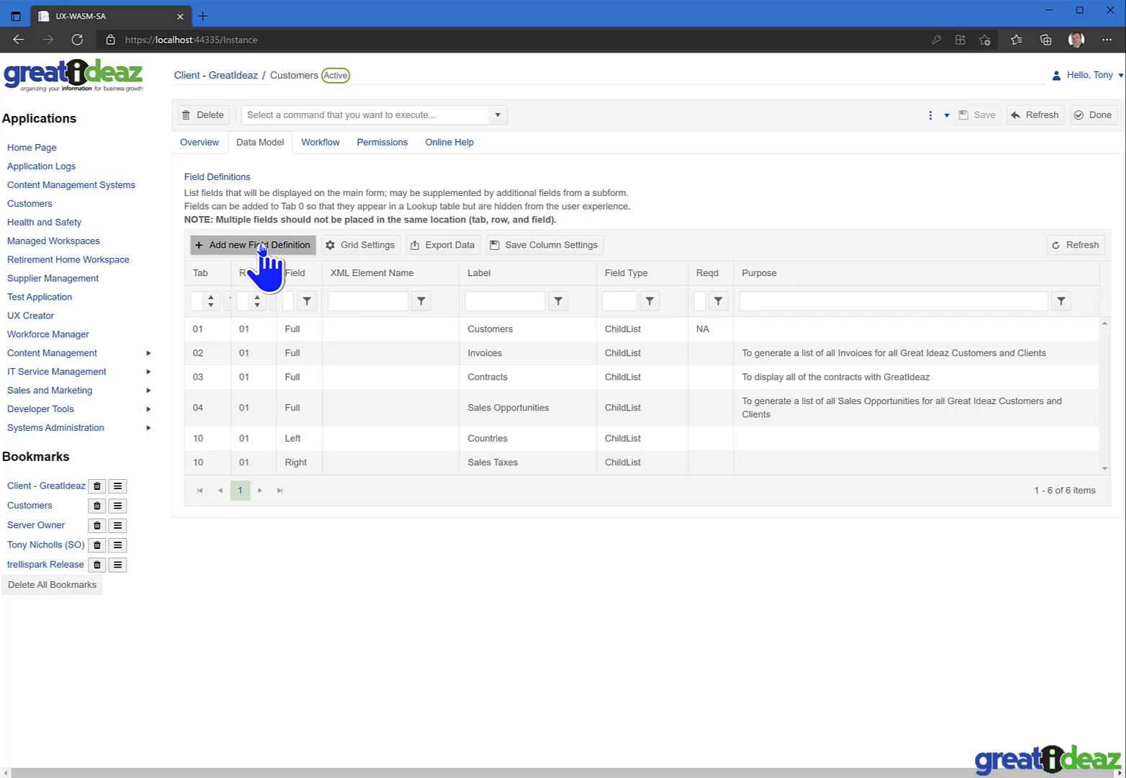
left_click(260, 247)
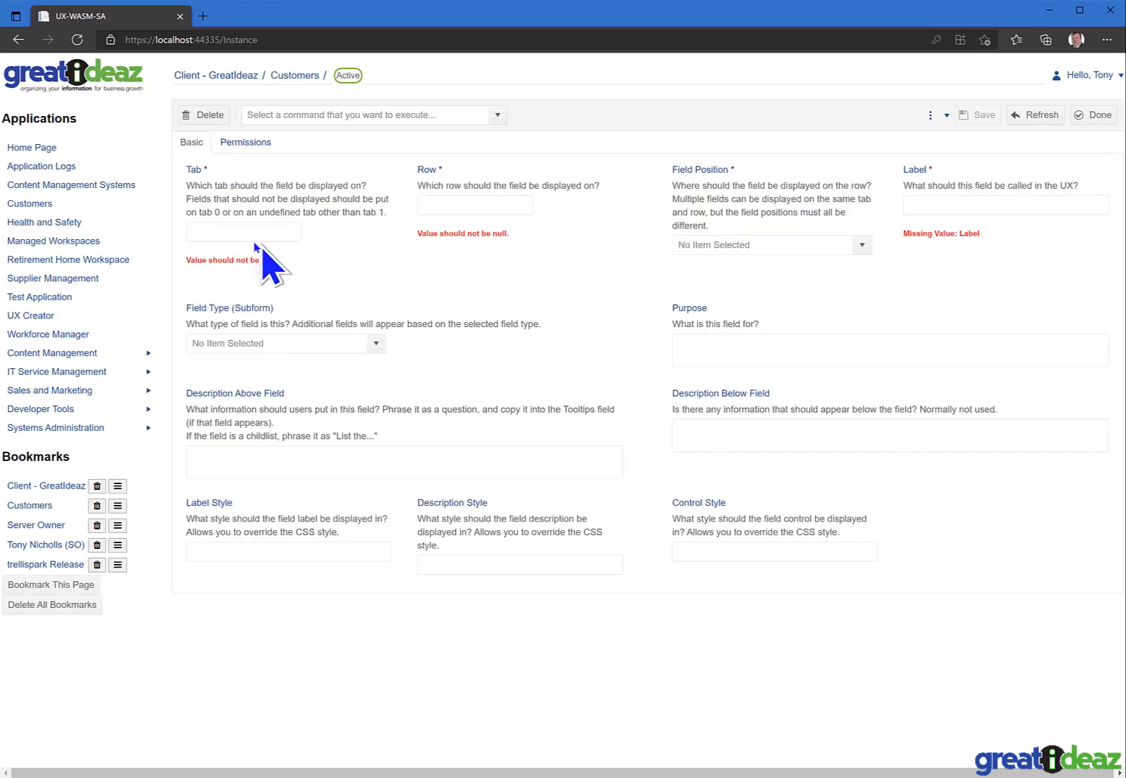
left_click(250, 230)
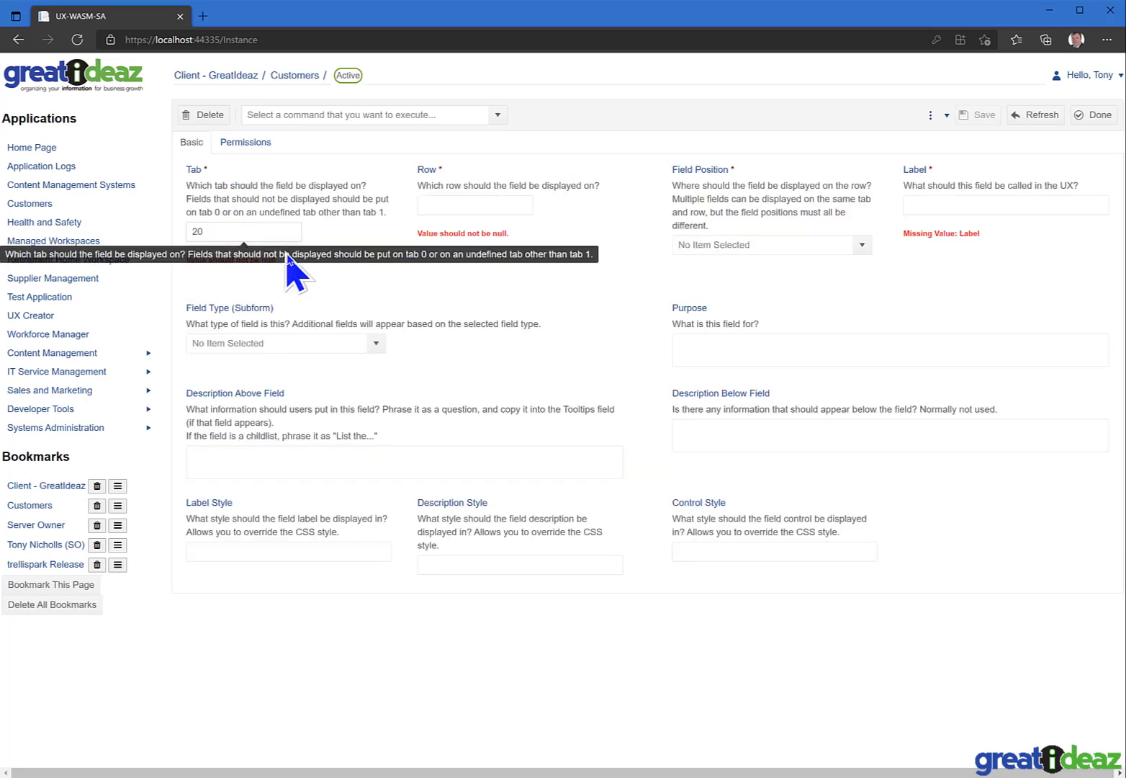
left_click(441, 203)
type("1")
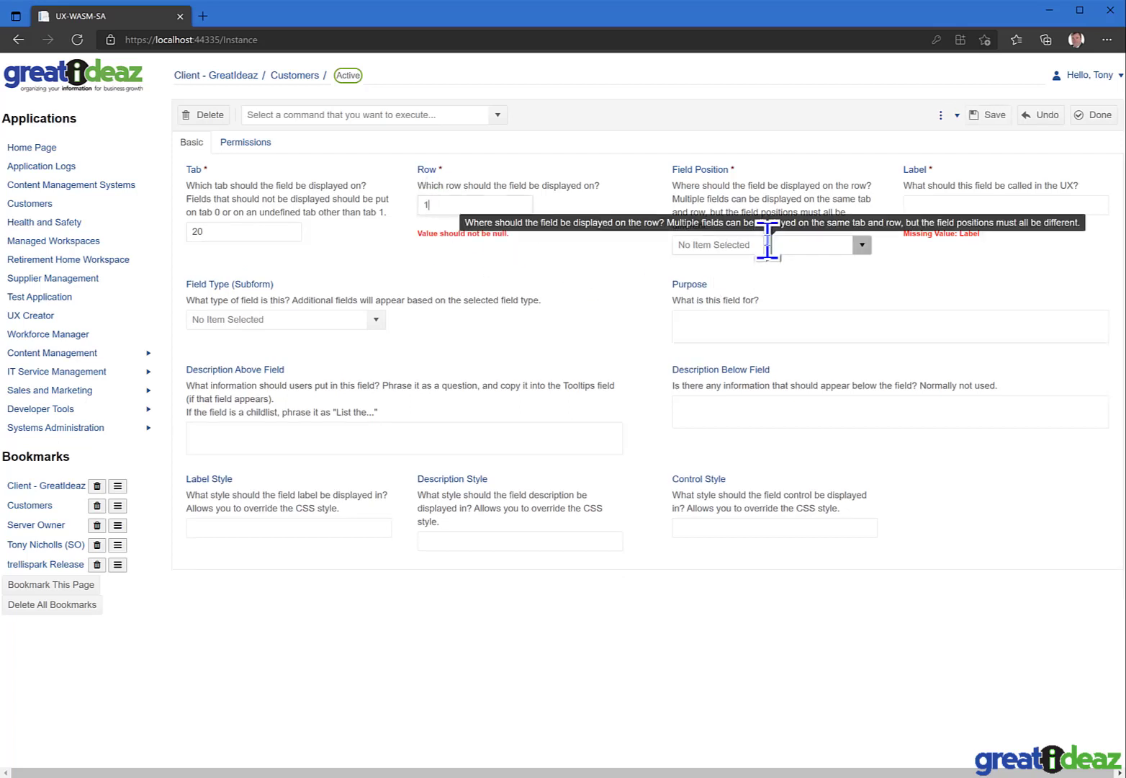
left_click(860, 246)
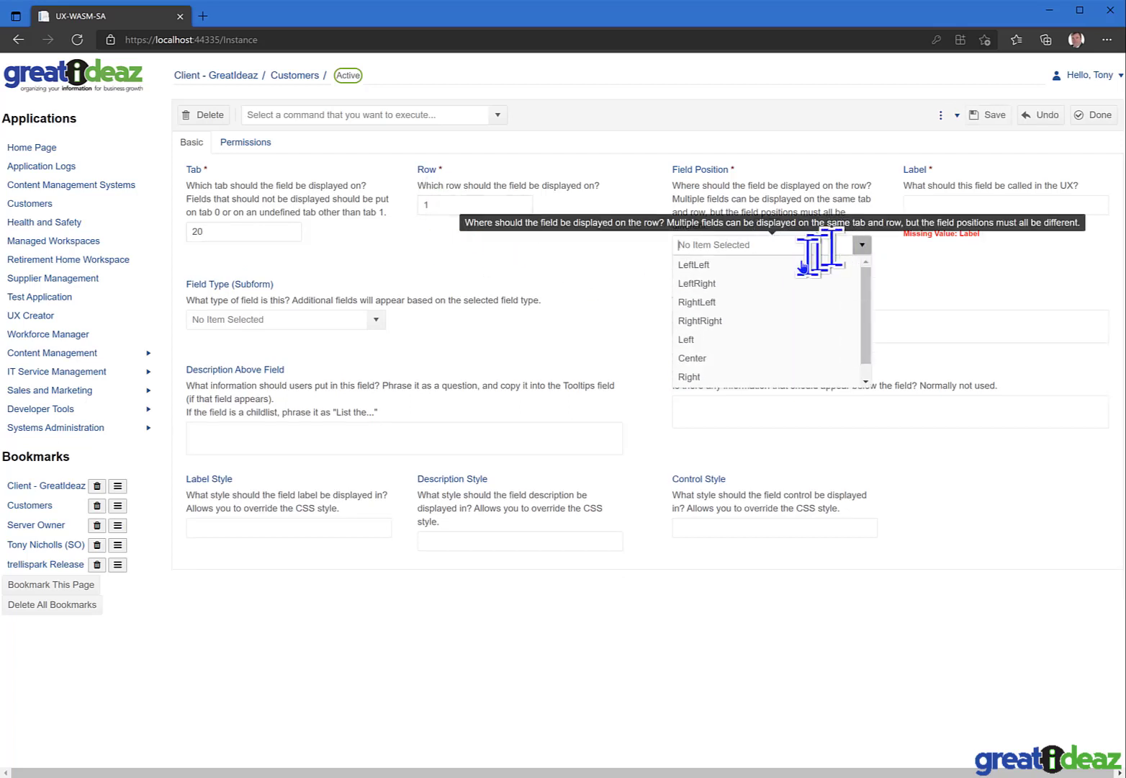
left_click(723, 340)
left_click(964, 201)
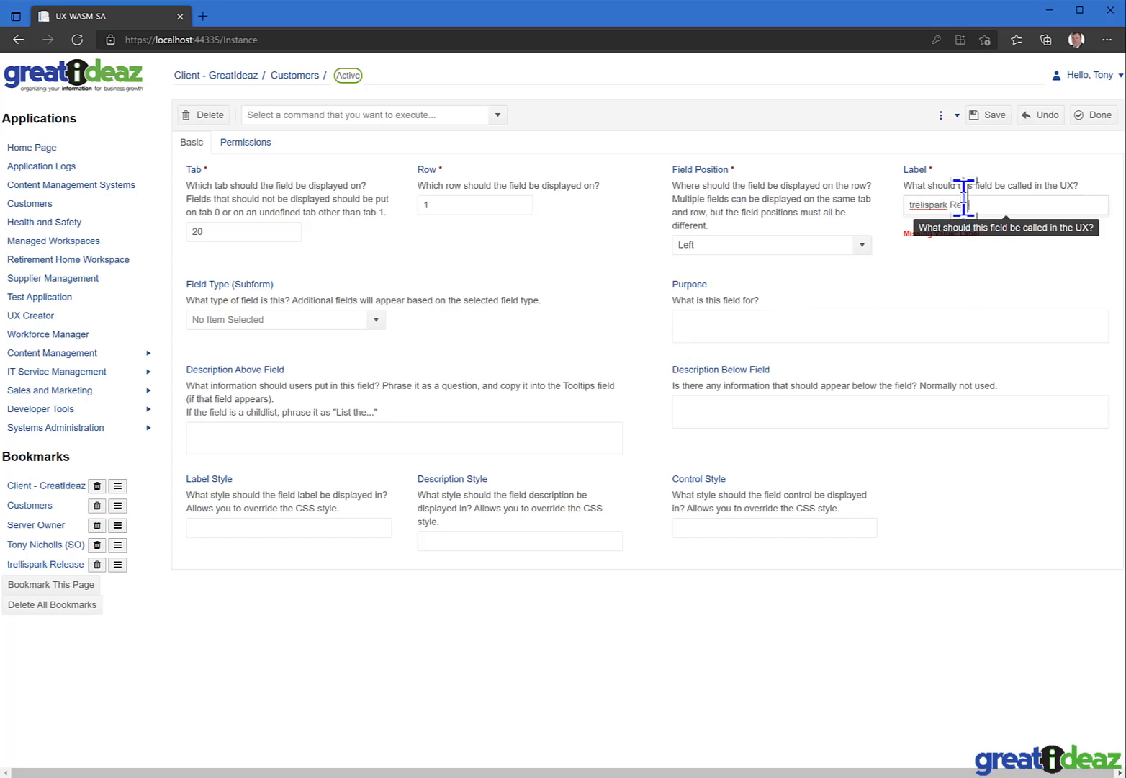
left_click(375, 321)
left_click(275, 377)
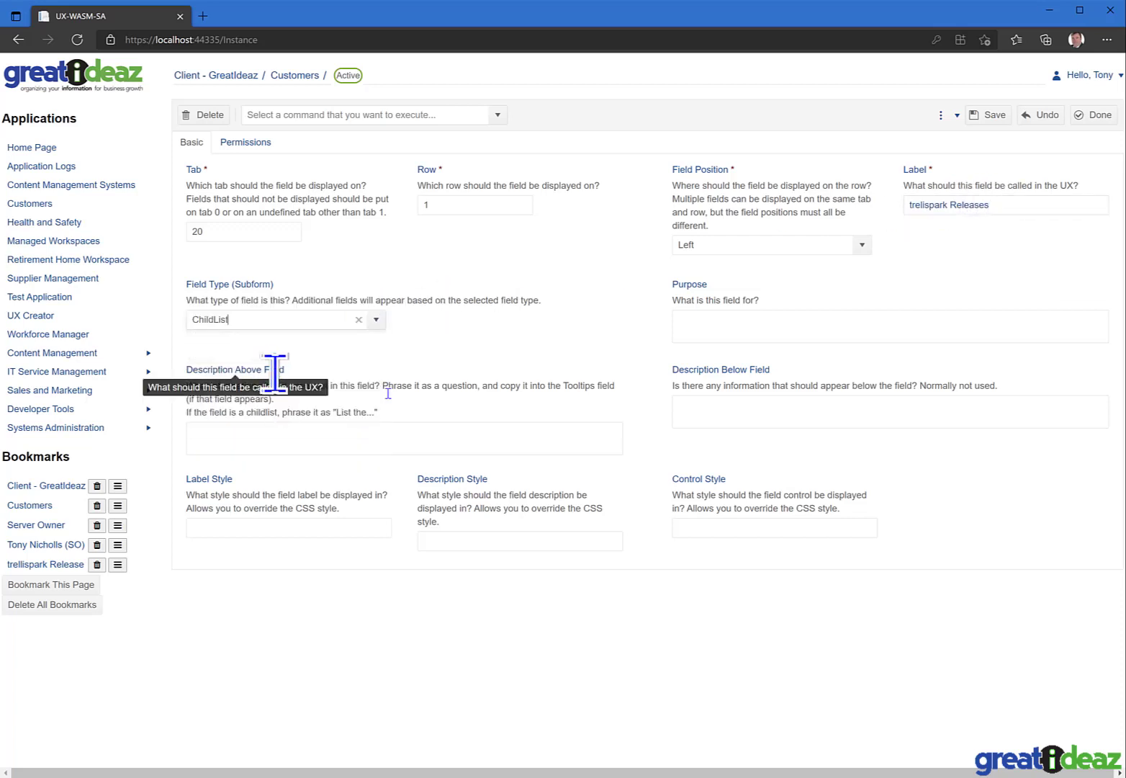
left_click(991, 114)
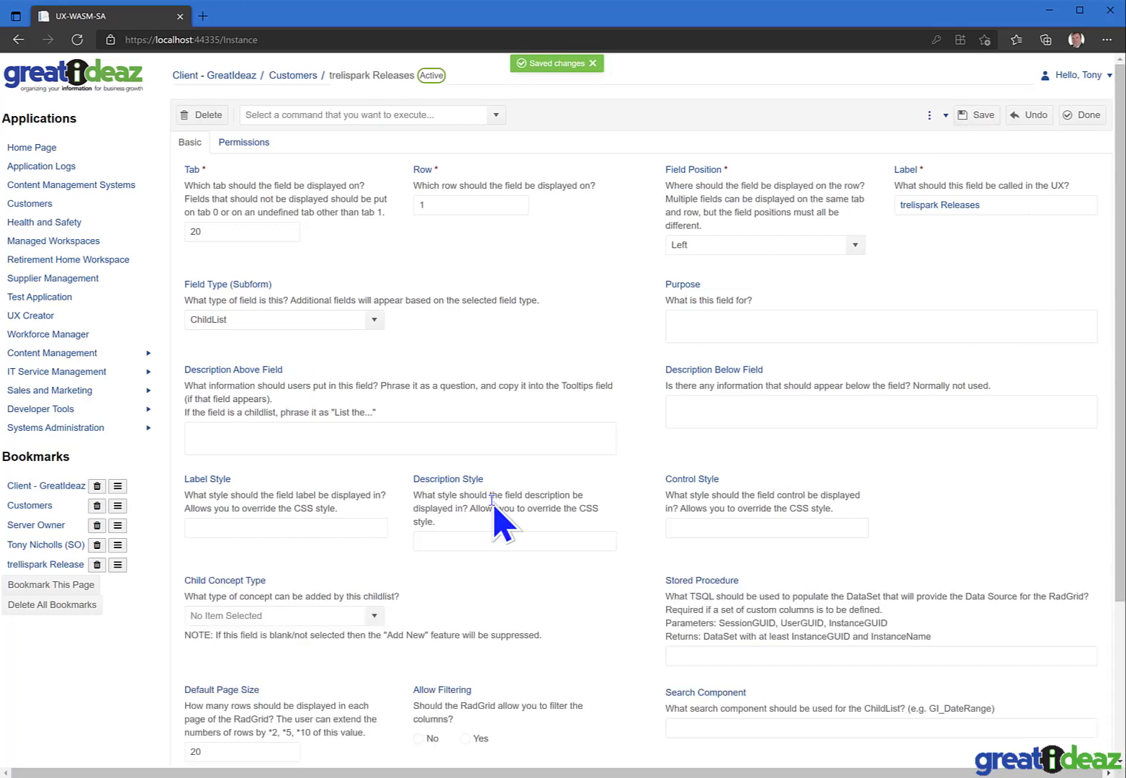
Set the child list's child concept type to Client - GreatIdeaz.trellispark Release and finish the field definition
left_click(375, 617)
left_click_drag(378, 643, 376, 666)
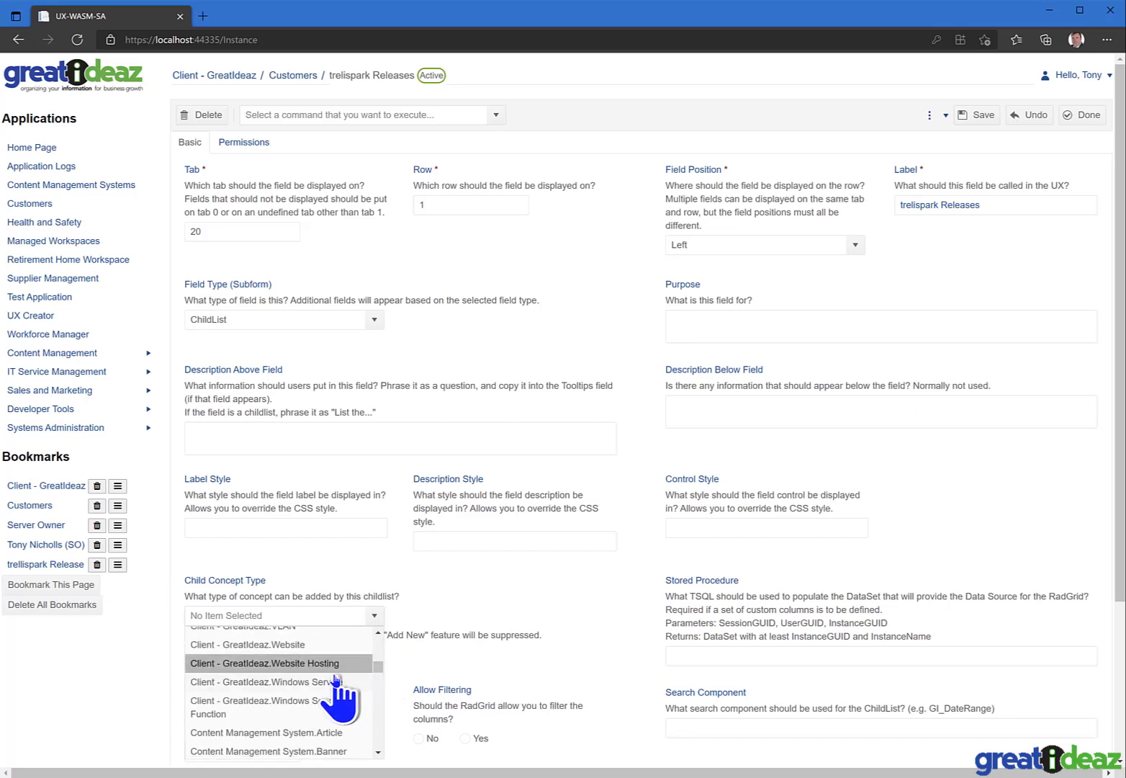
scroll(335, 683, "up", 2)
scroll(336, 688, "up", 1)
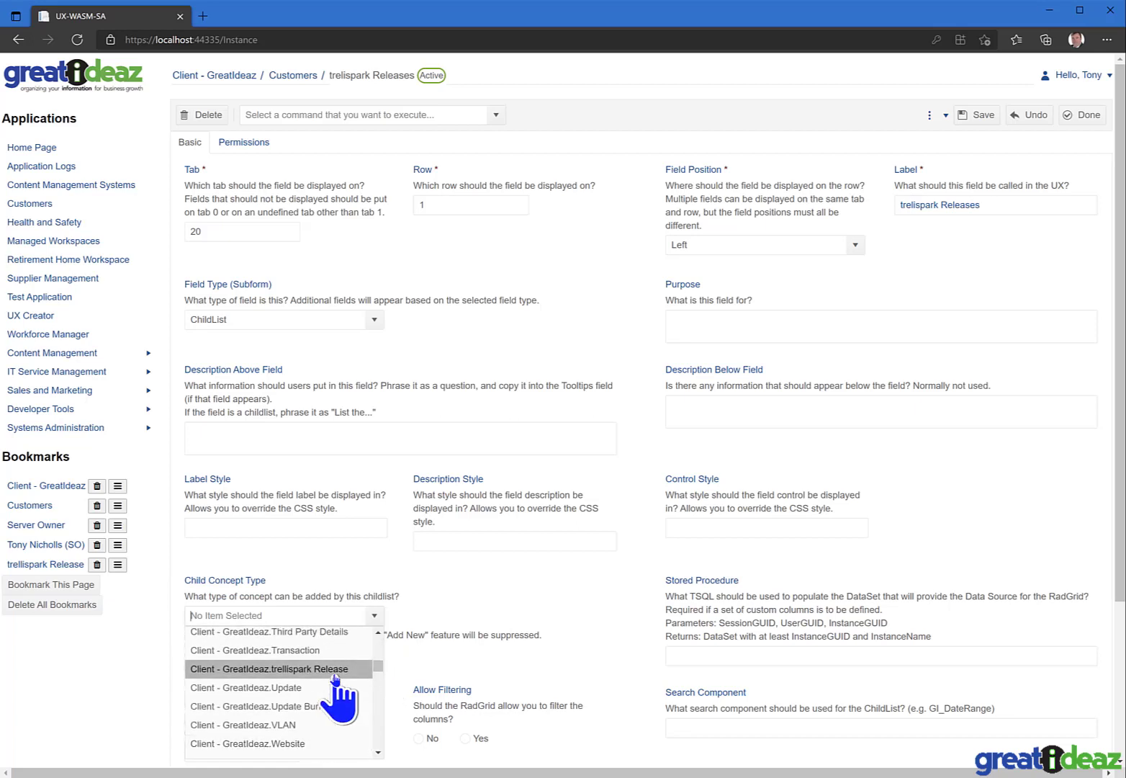
left_click(335, 670)
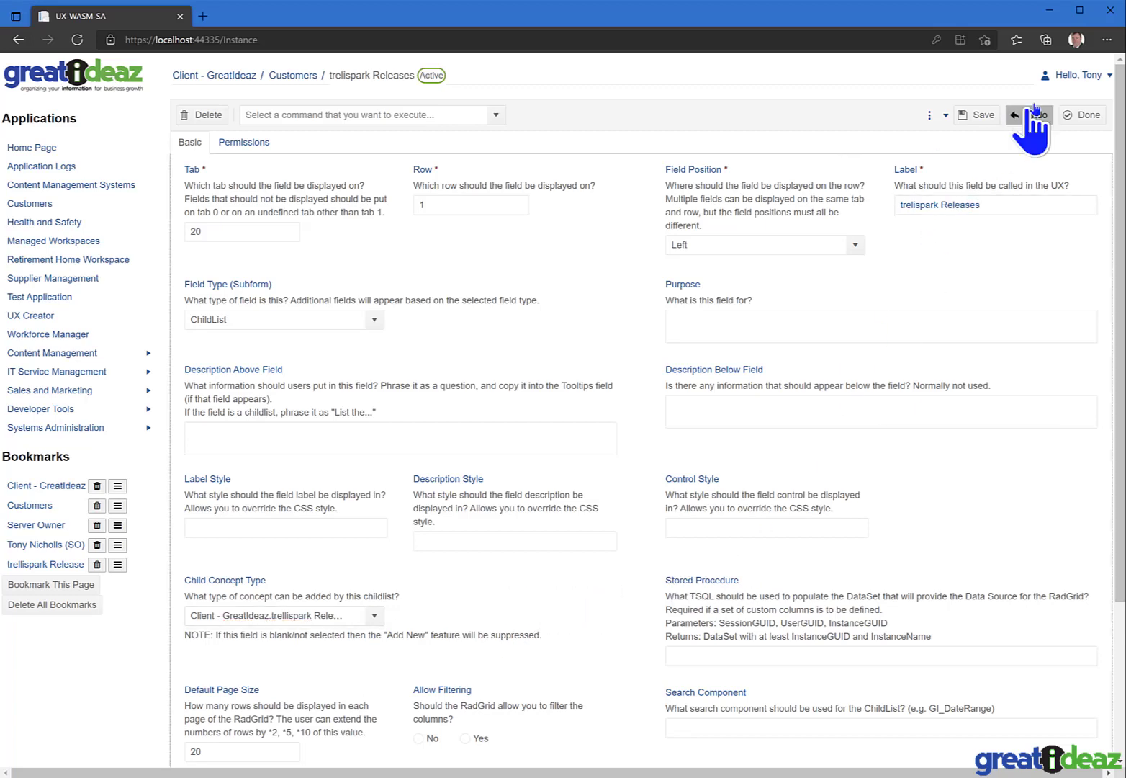
left_click(1082, 116)
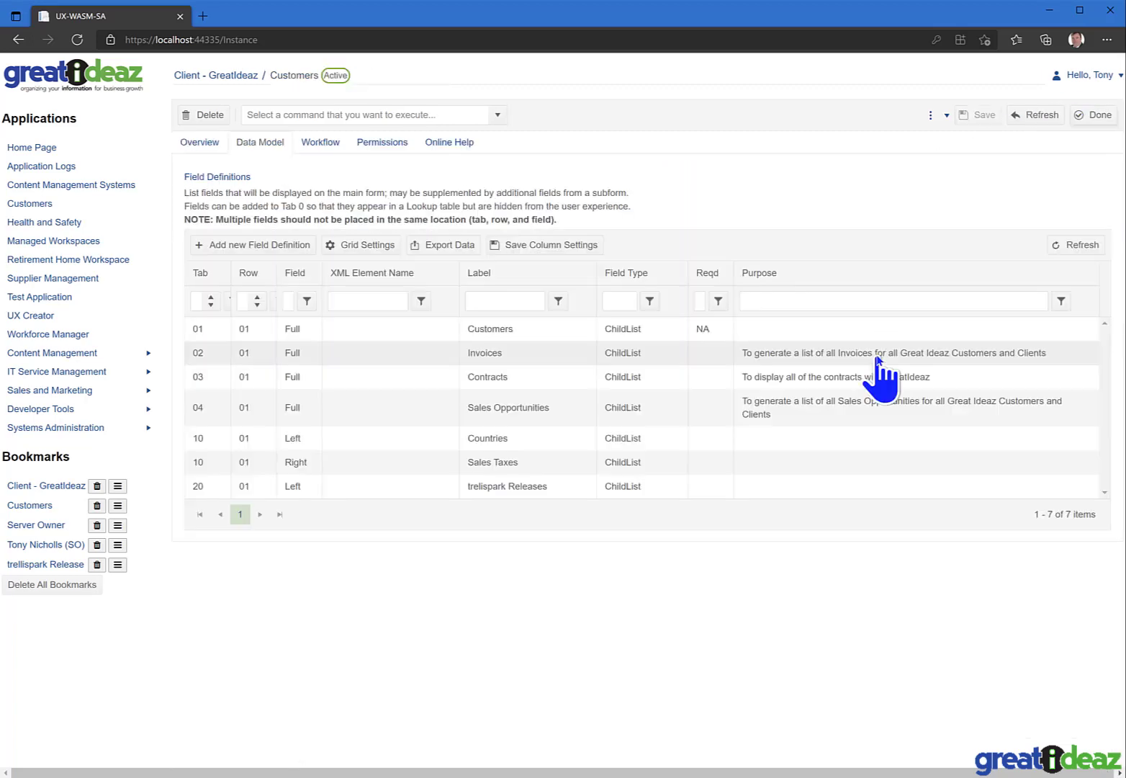
Execute the Clear Application State command from the Customers form definition
left_click(501, 119)
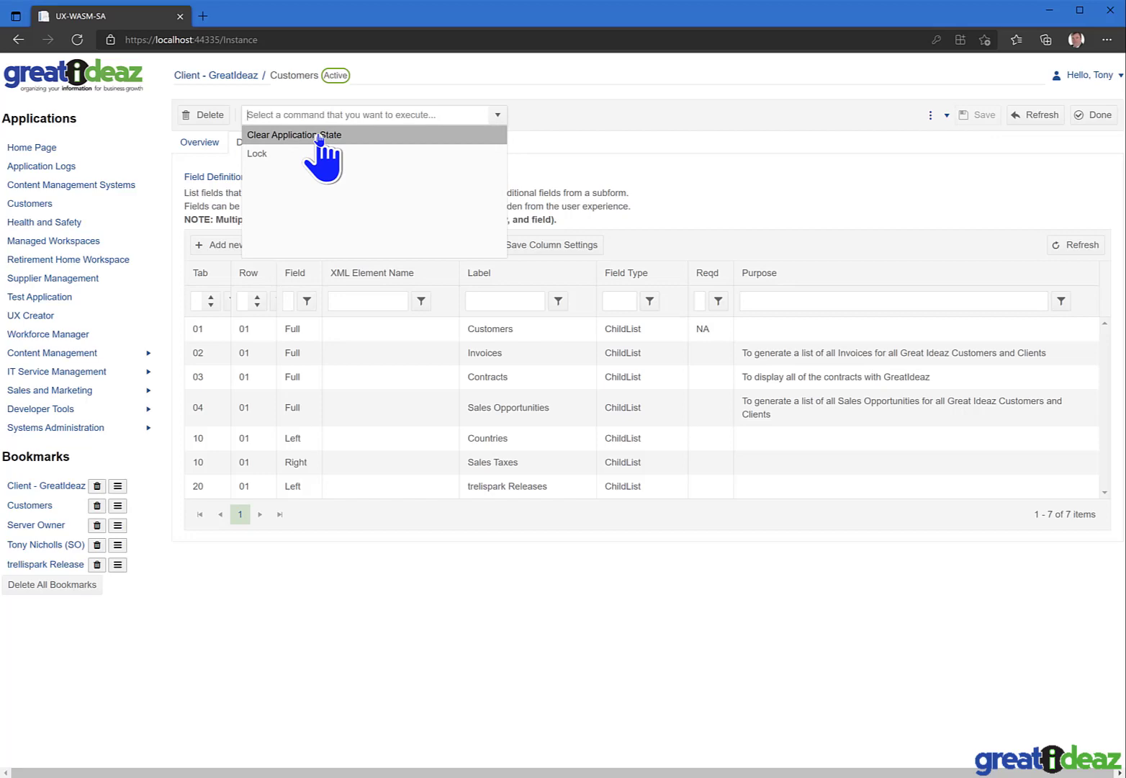
left_click(319, 137)
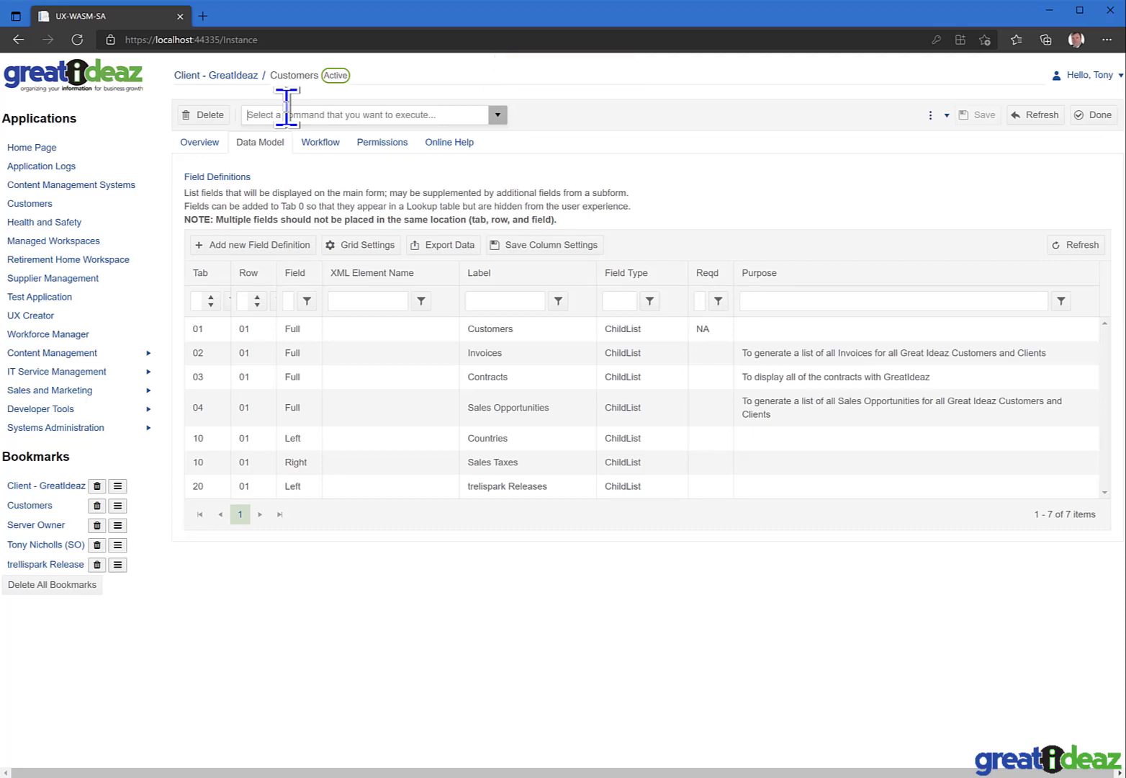
Create a trellispark Release named "Release 1" with release notes "Some Notes" among the Customers application's releases
left_click(21, 207)
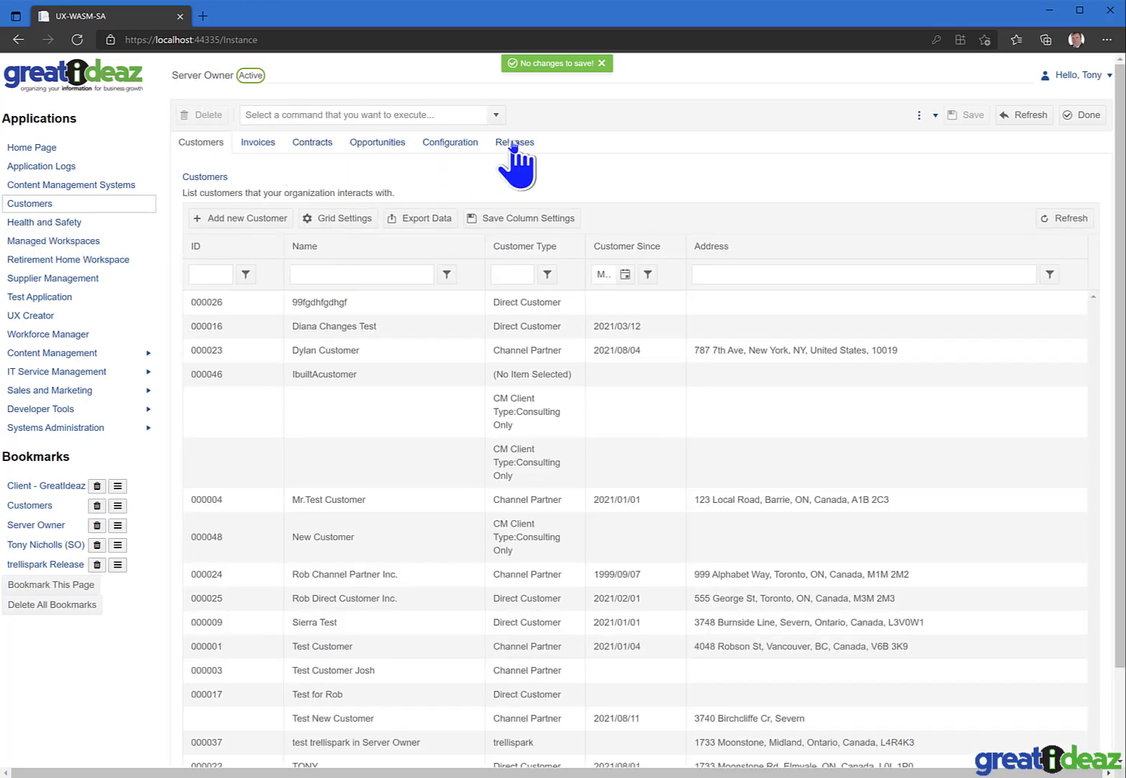
left_click(513, 144)
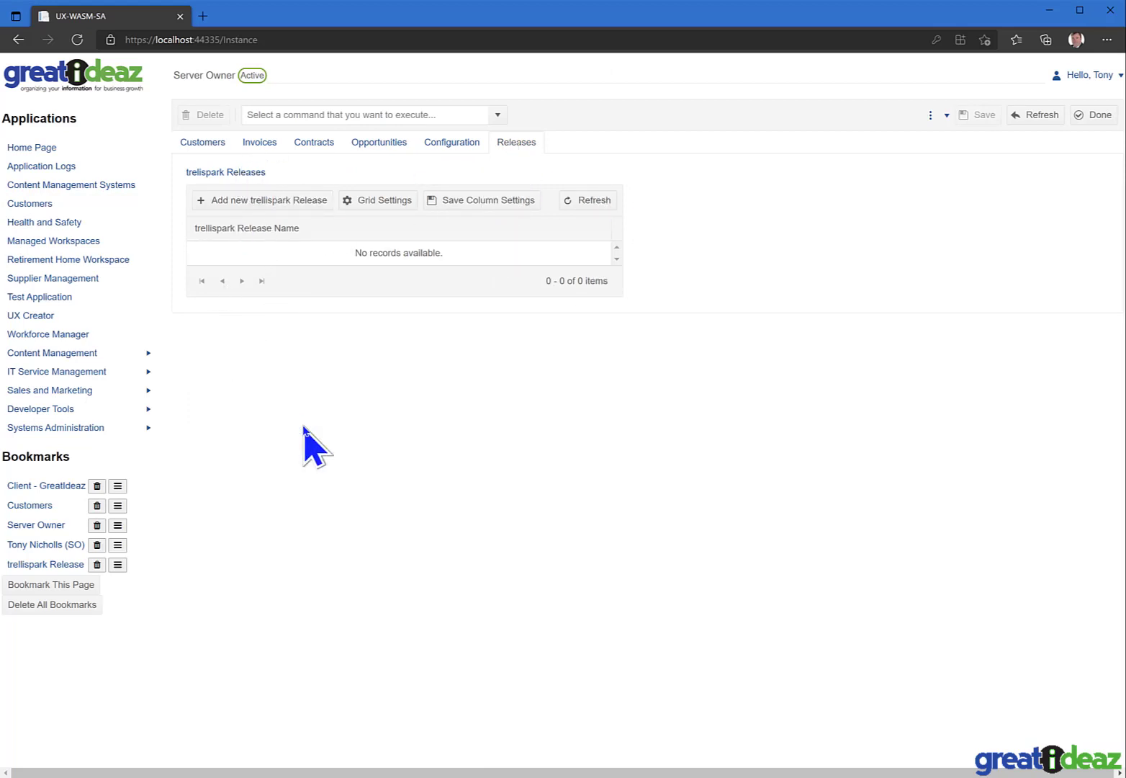
left_click(314, 205)
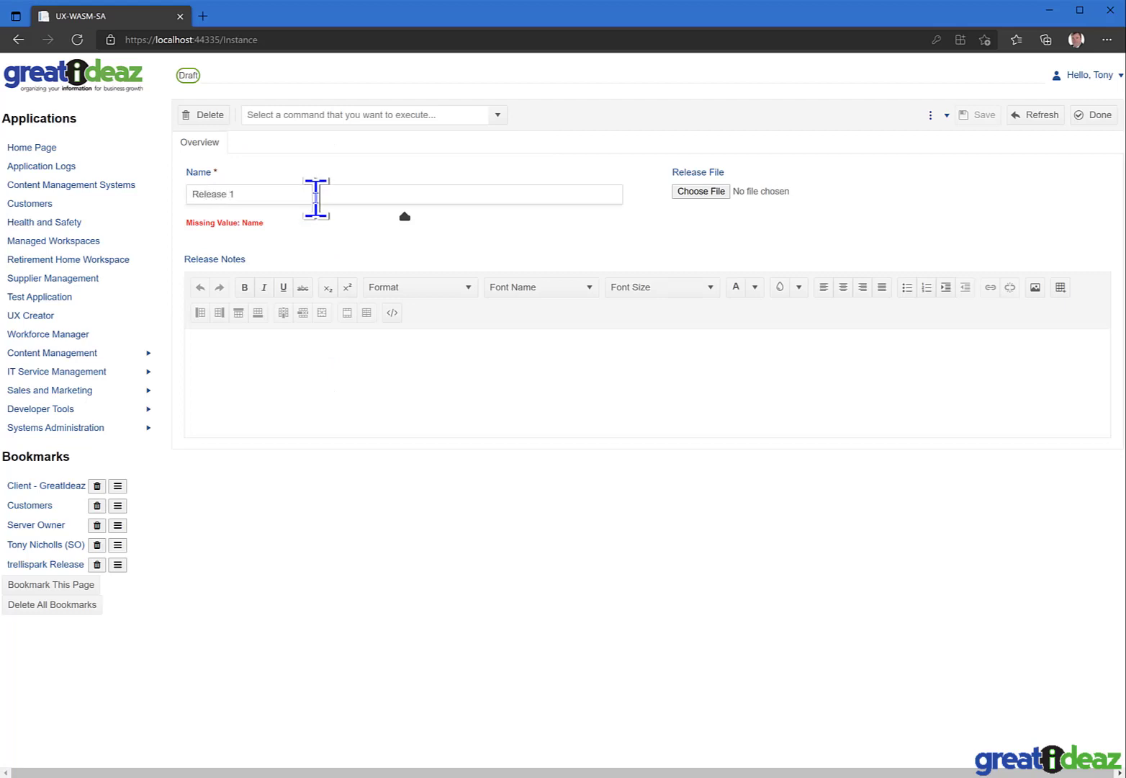
left_click(314, 339)
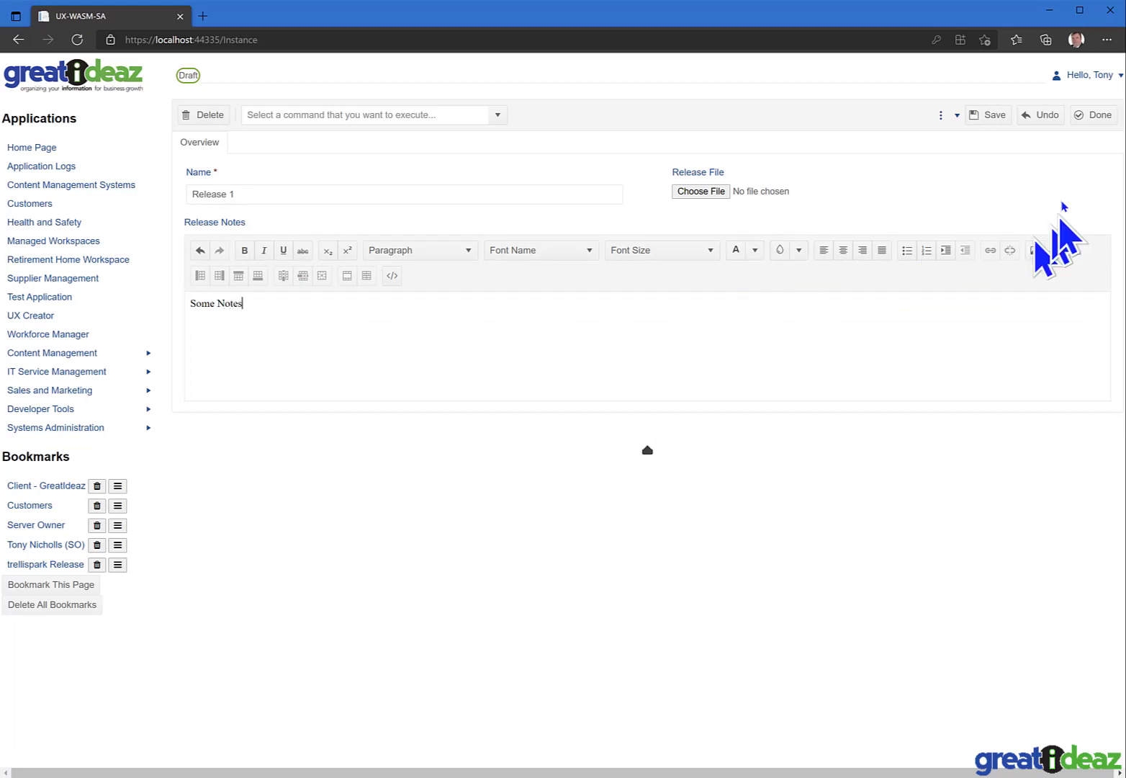
left_click(1096, 119)
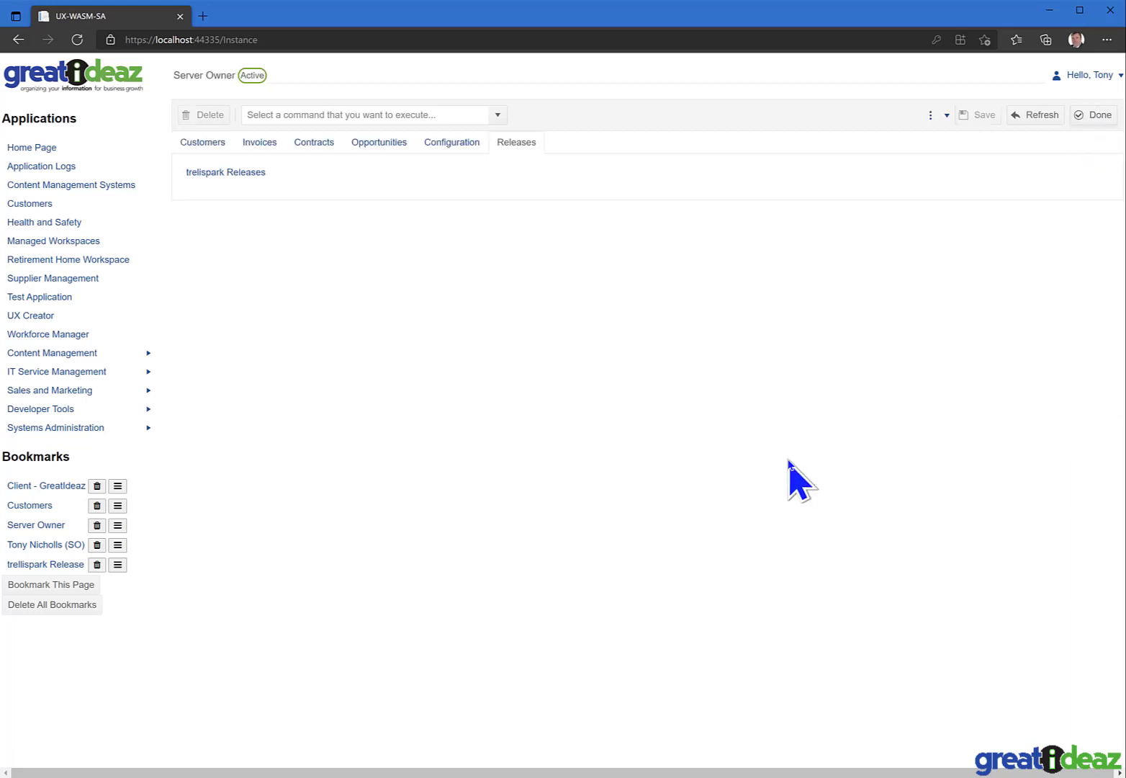
Open Release 1 and execute its Publish command
double_click(320, 278)
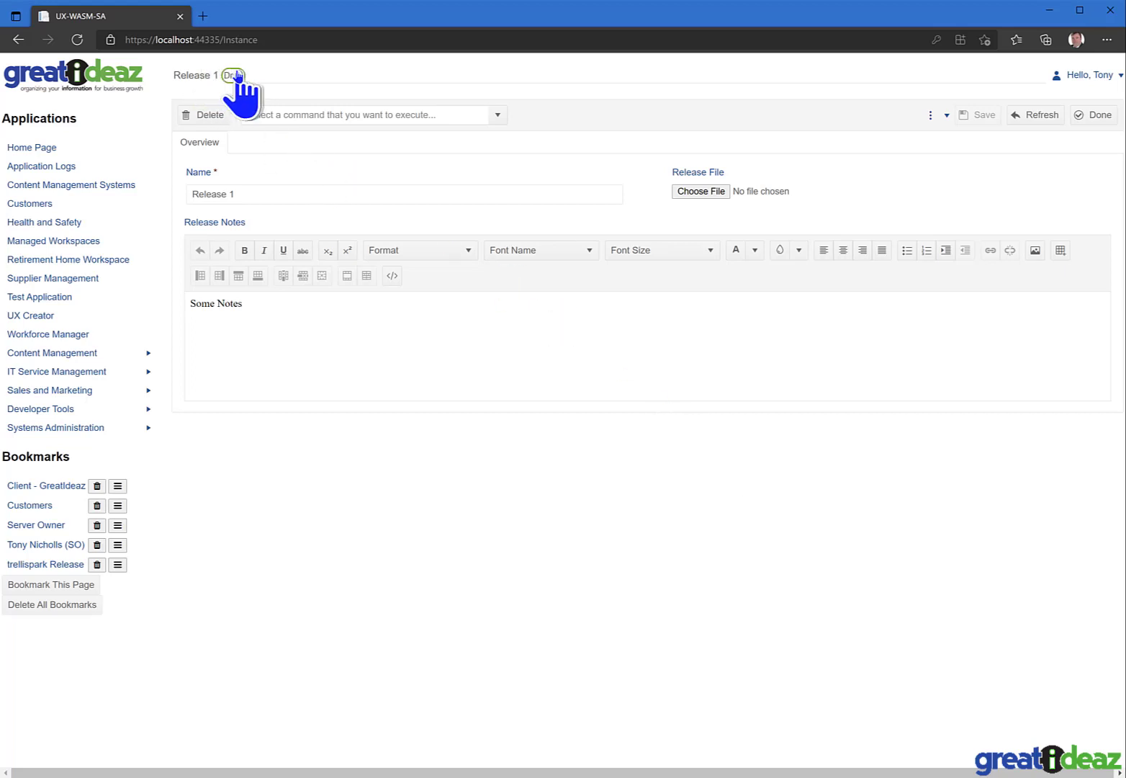
left_click(494, 114)
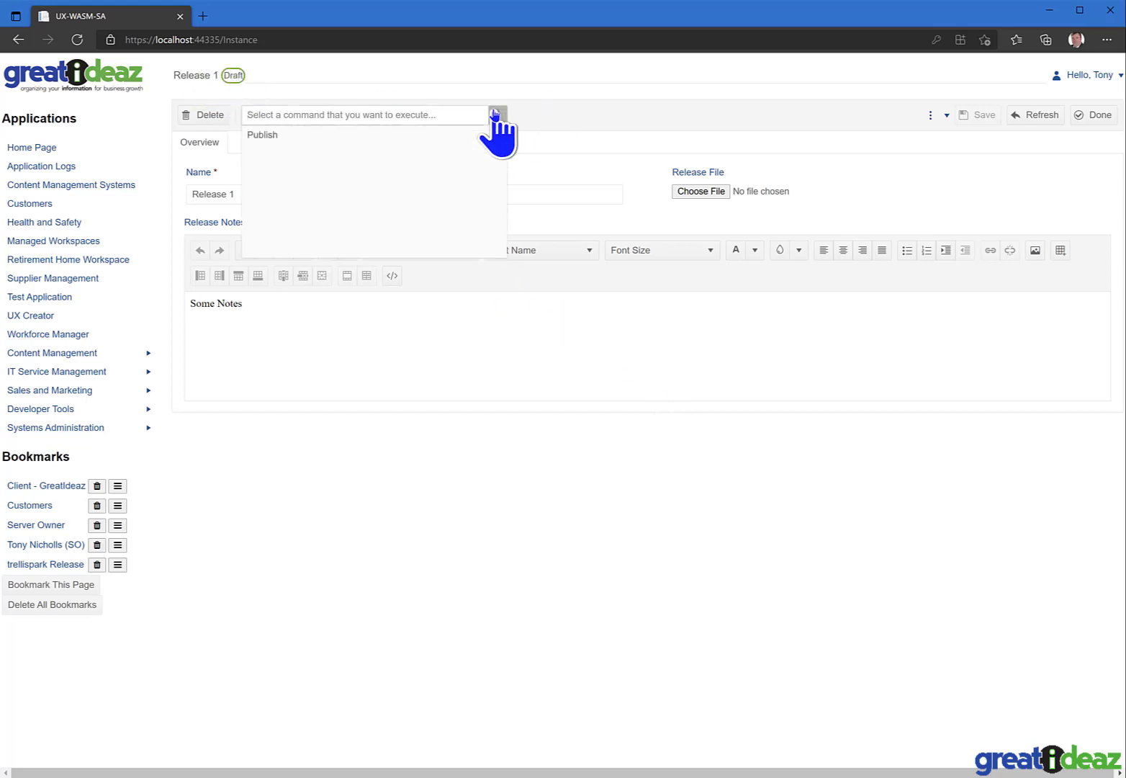
left_click(282, 135)
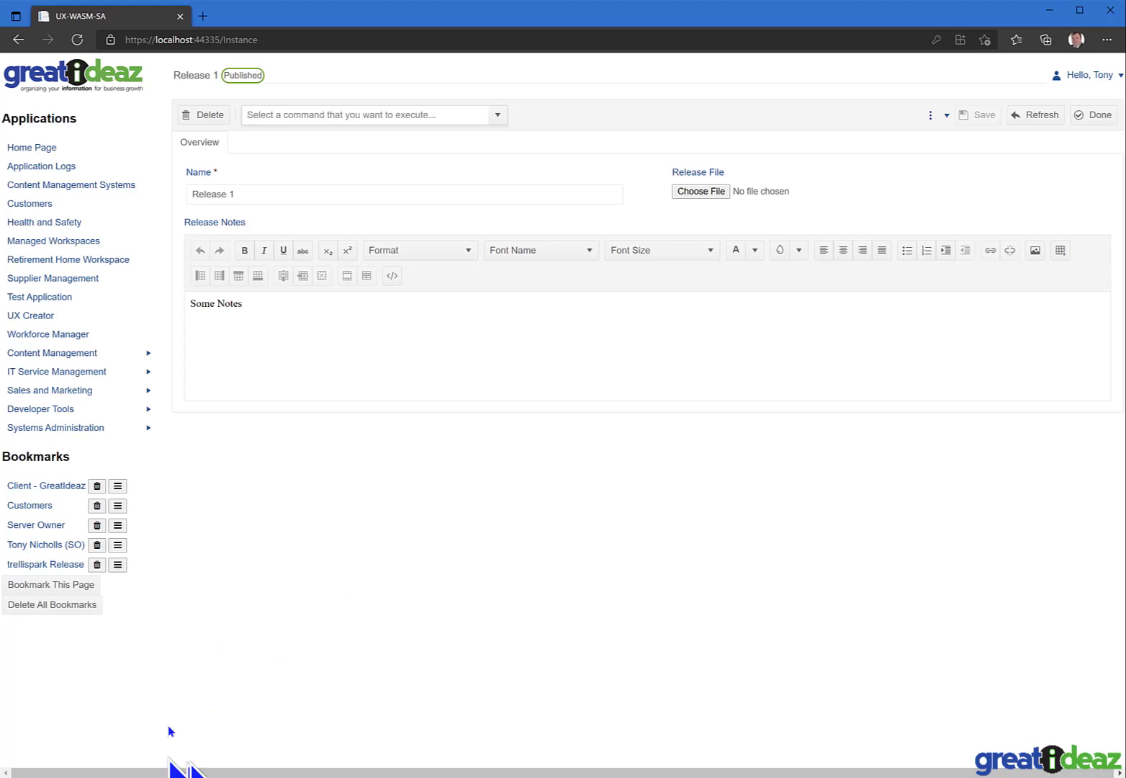
Restrict the trellispark Release concept's Draft > Publish > Published transition to the Release Manager role and execute Clear Application State
left_click(55, 566)
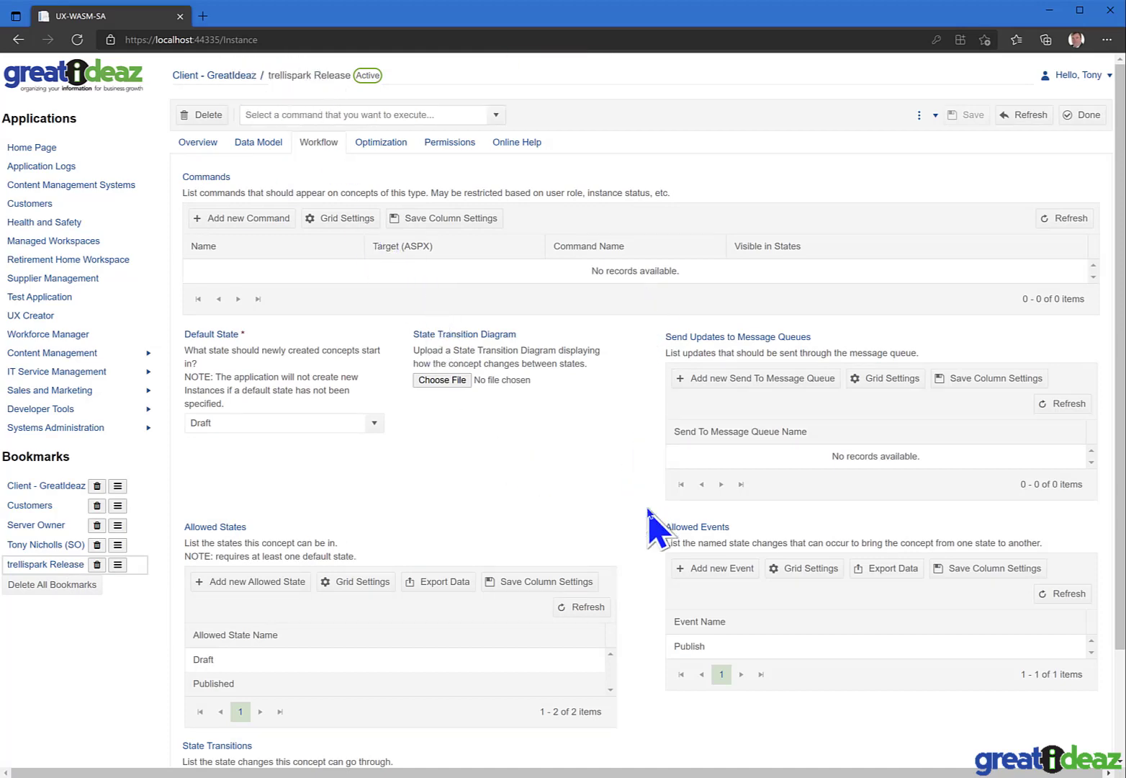
scroll(648, 528, "down", 2)
left_click(568, 716)
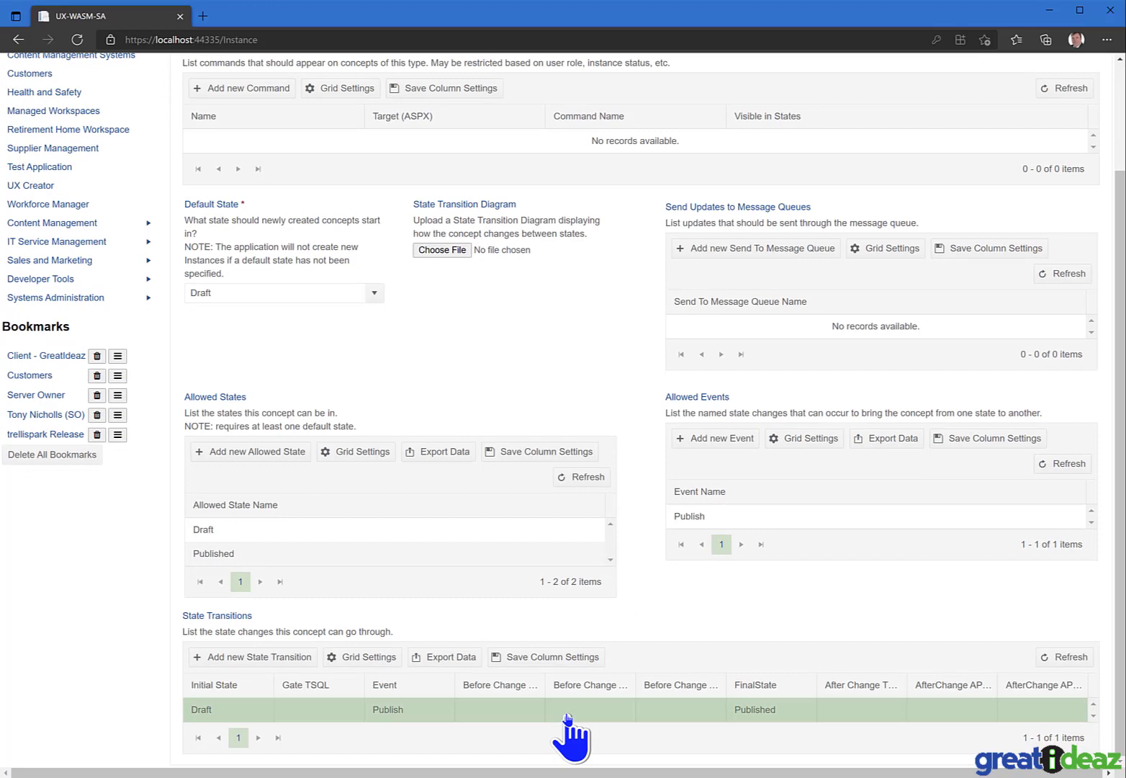
left_click(567, 717)
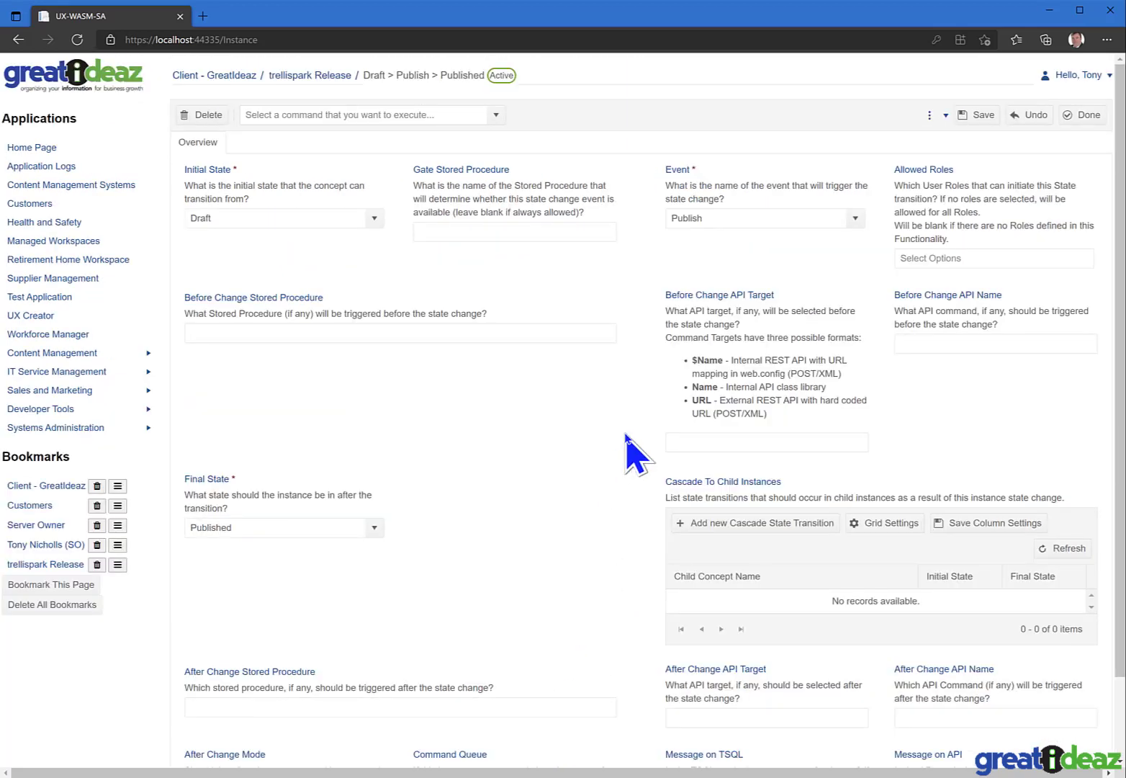
left_click(922, 259)
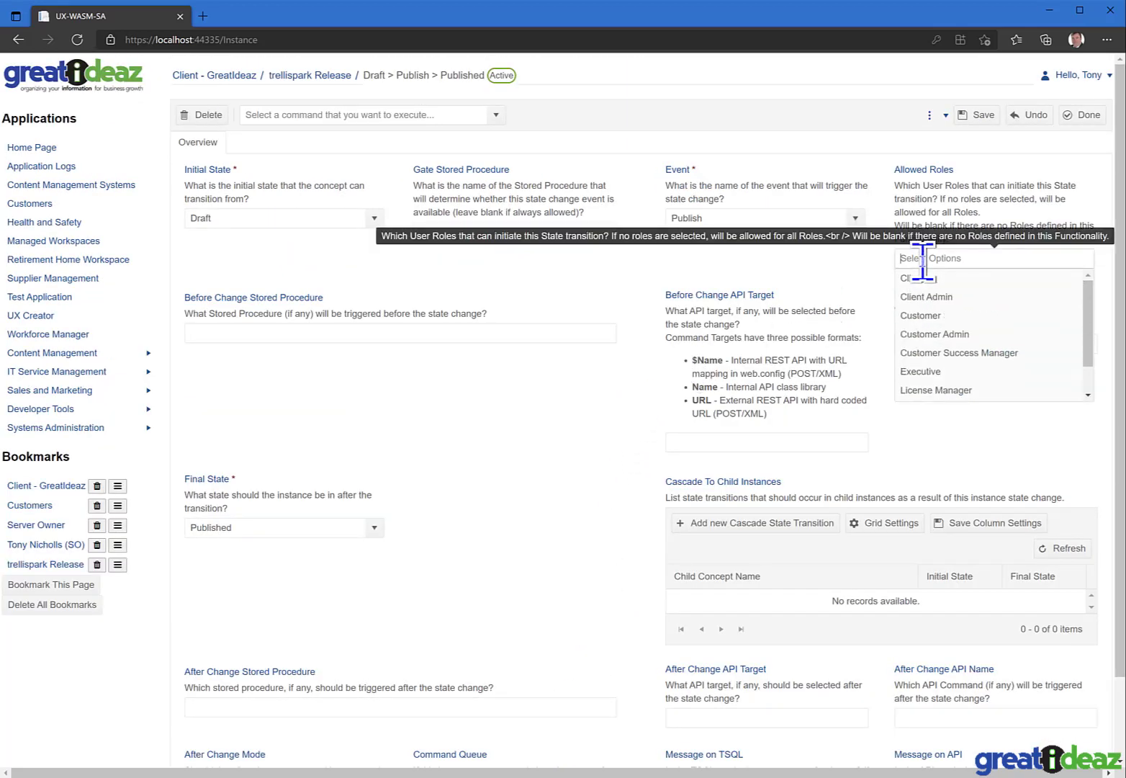
type("rel")
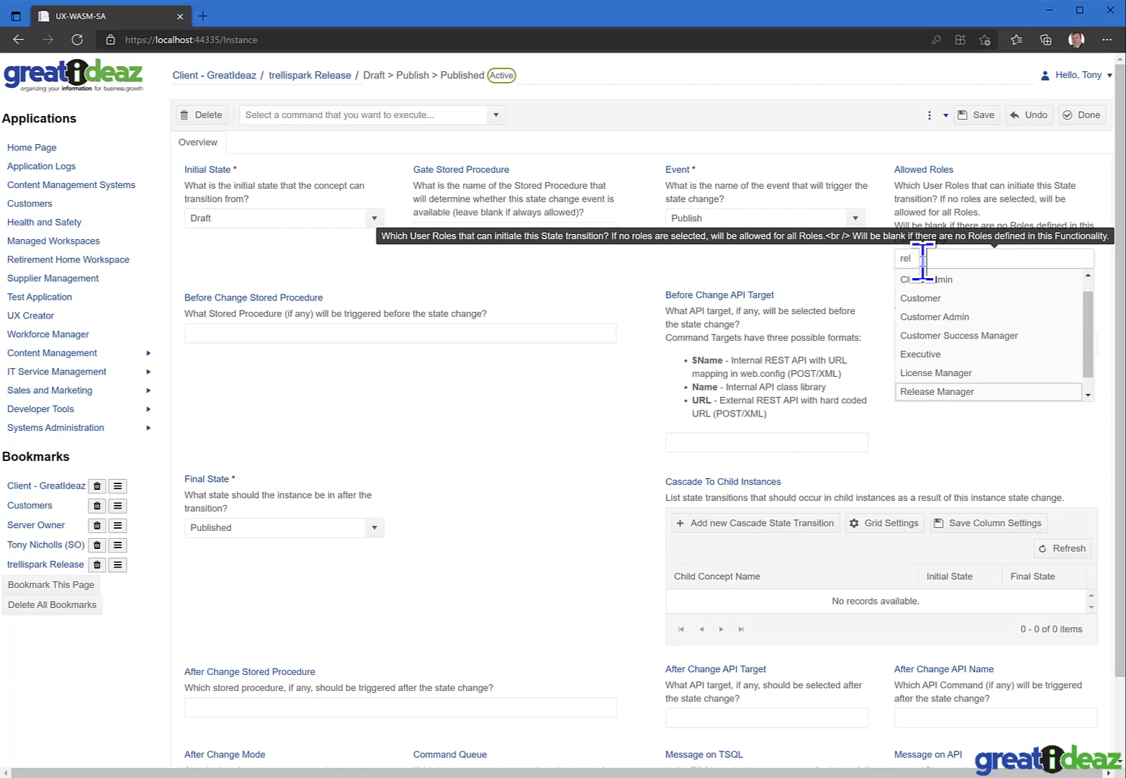
left_click(958, 394)
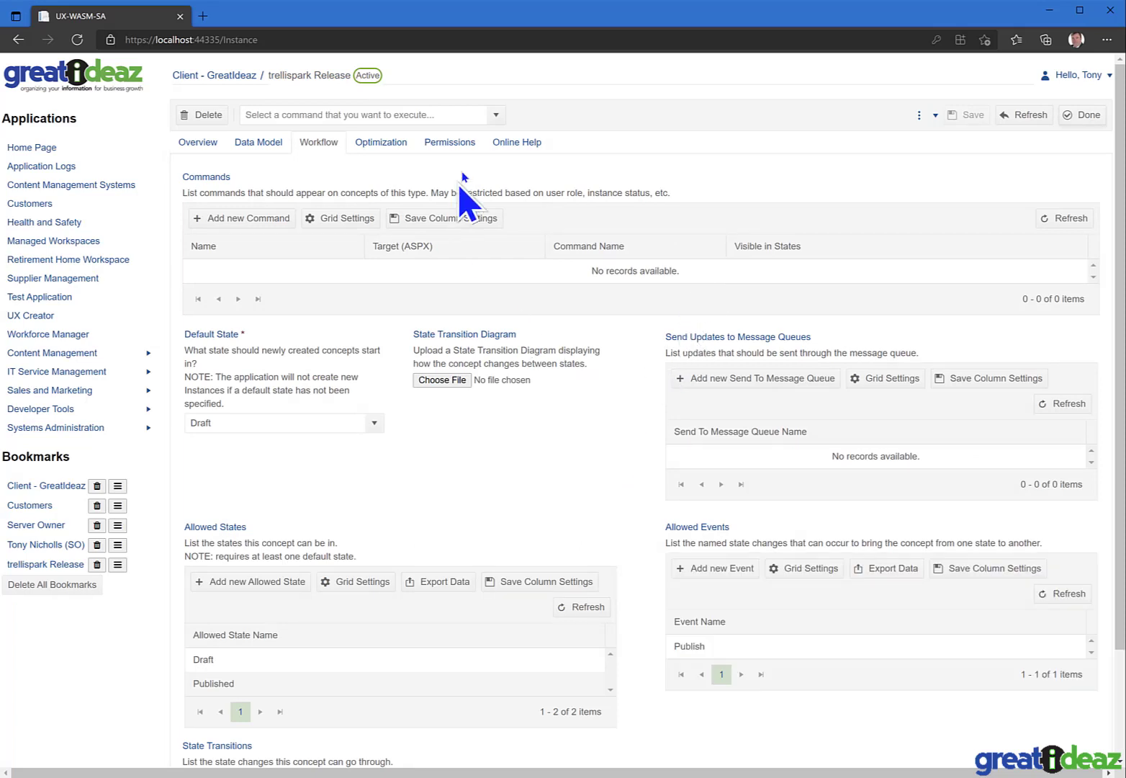
left_click(448, 116)
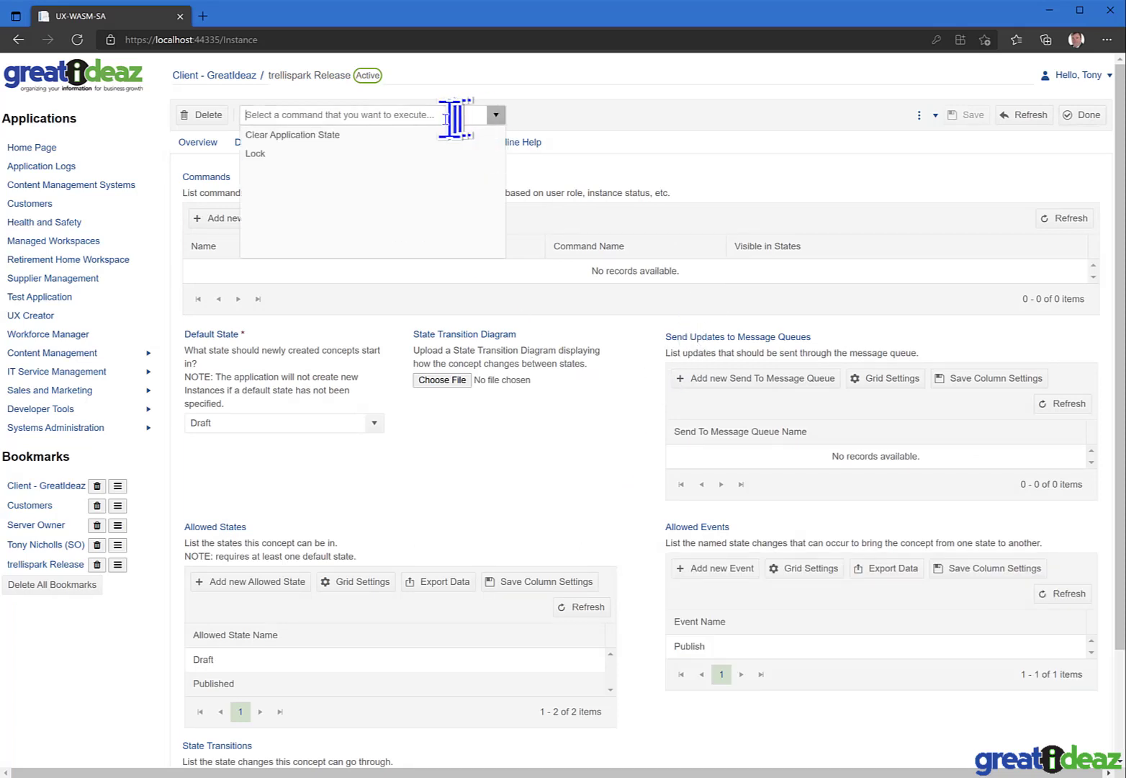
left_click(394, 136)
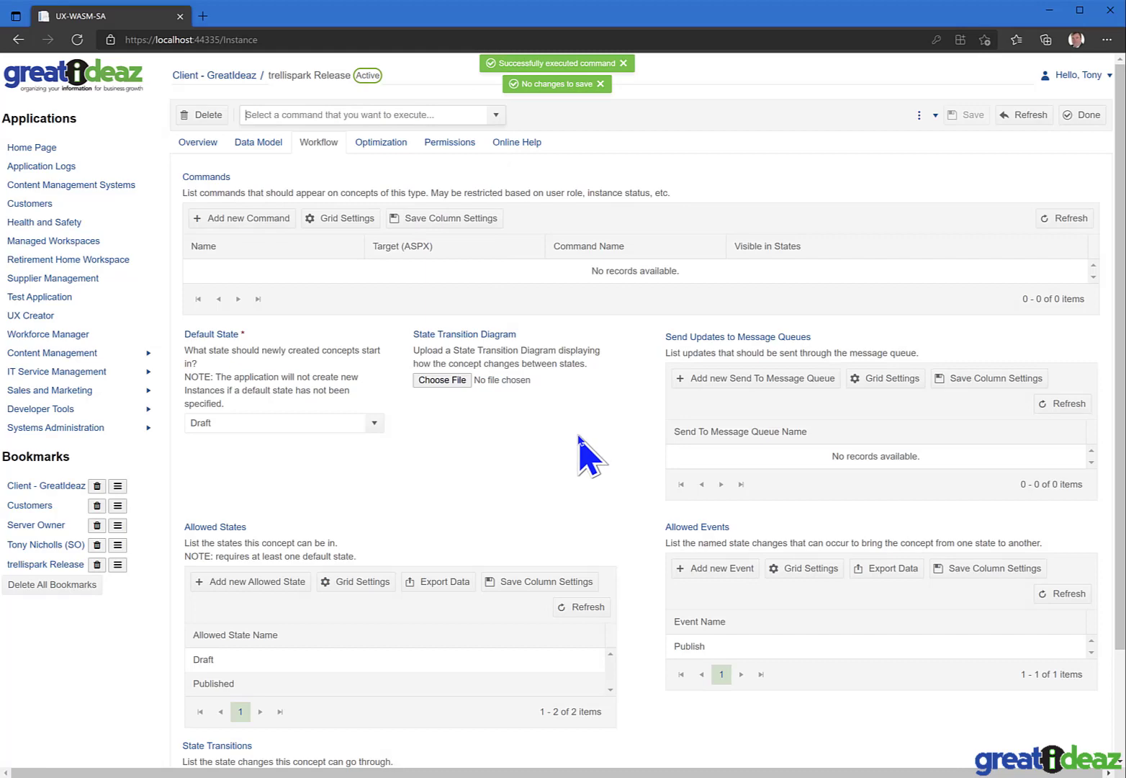
Create and save a trellispark Release named "Release 2" in the Customers application and check which commands it offers
left_click(33, 203)
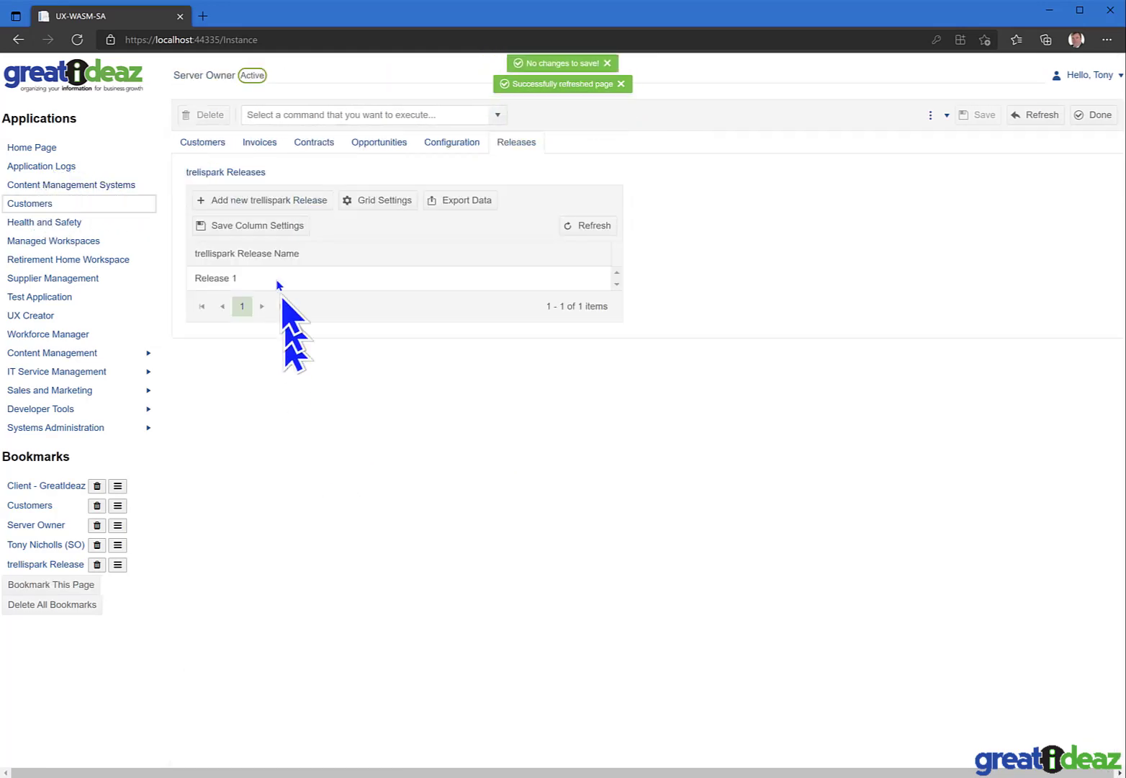
left_click(288, 202)
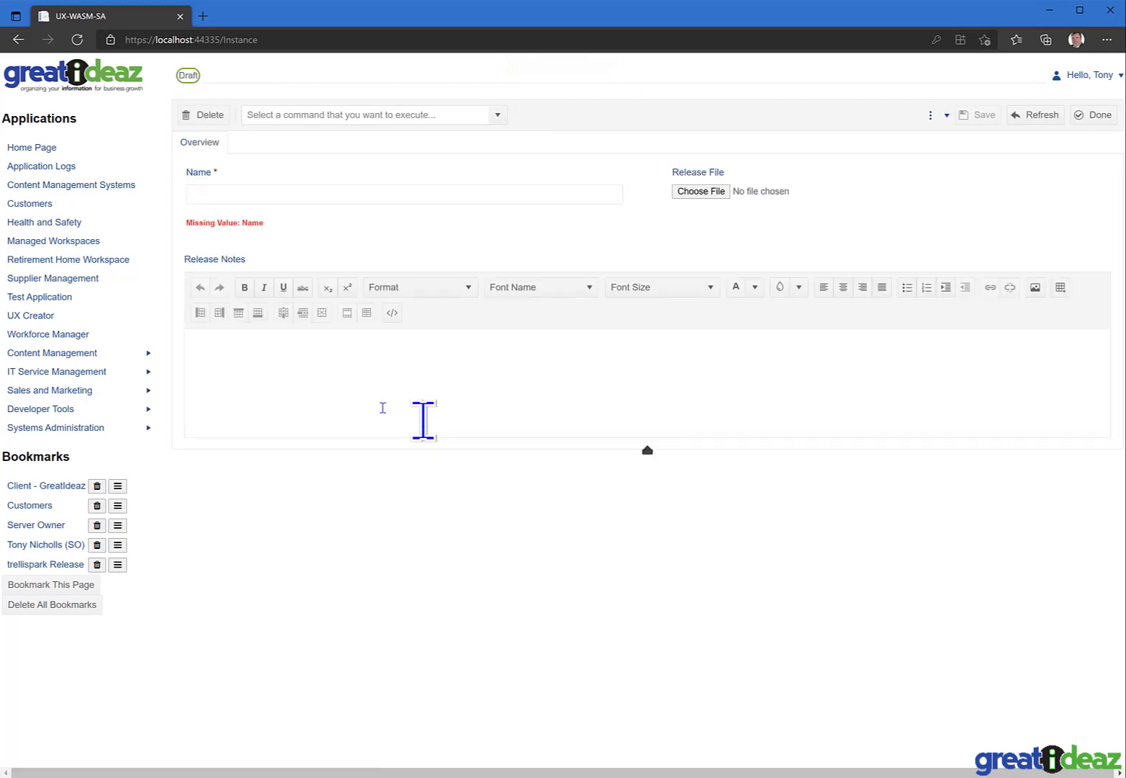
type("Rel")
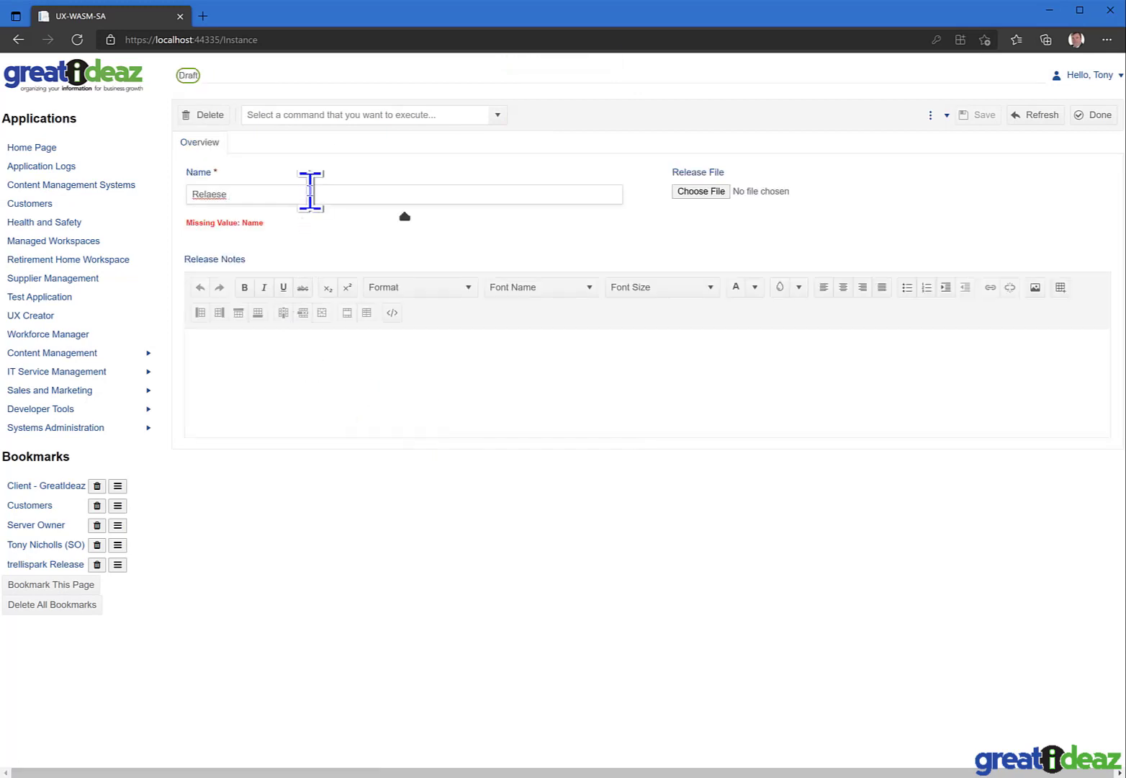
type("ease 2")
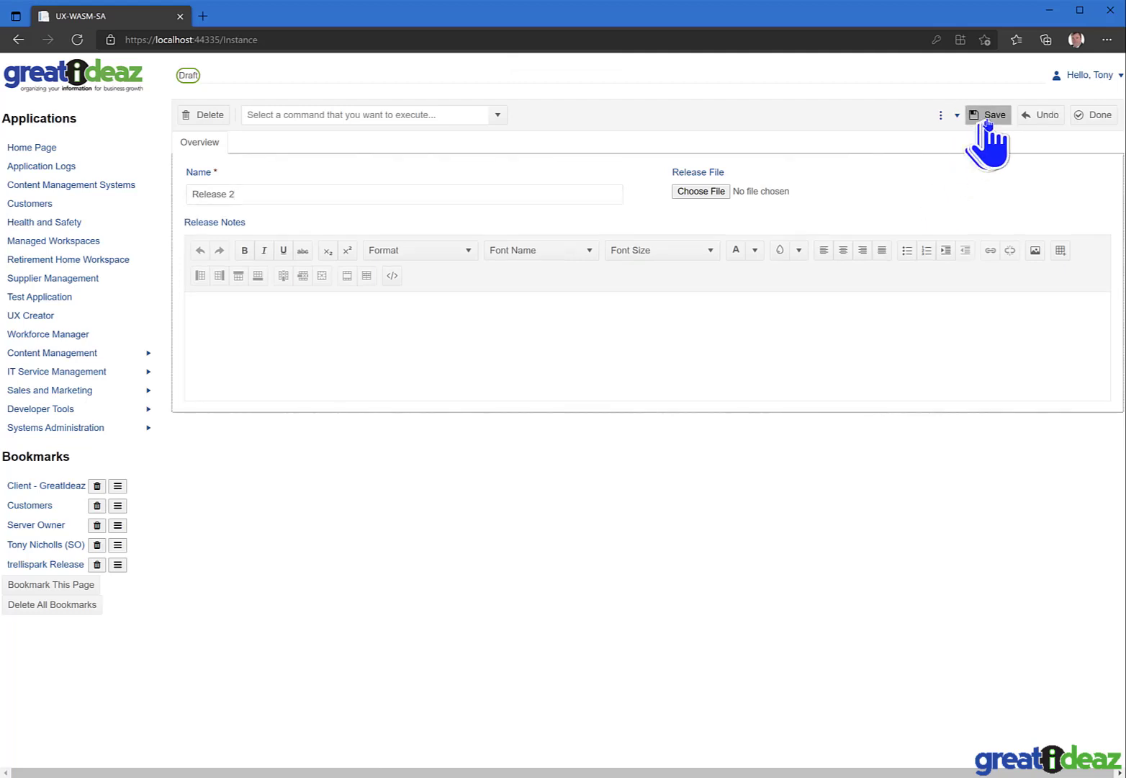
left_click(986, 115)
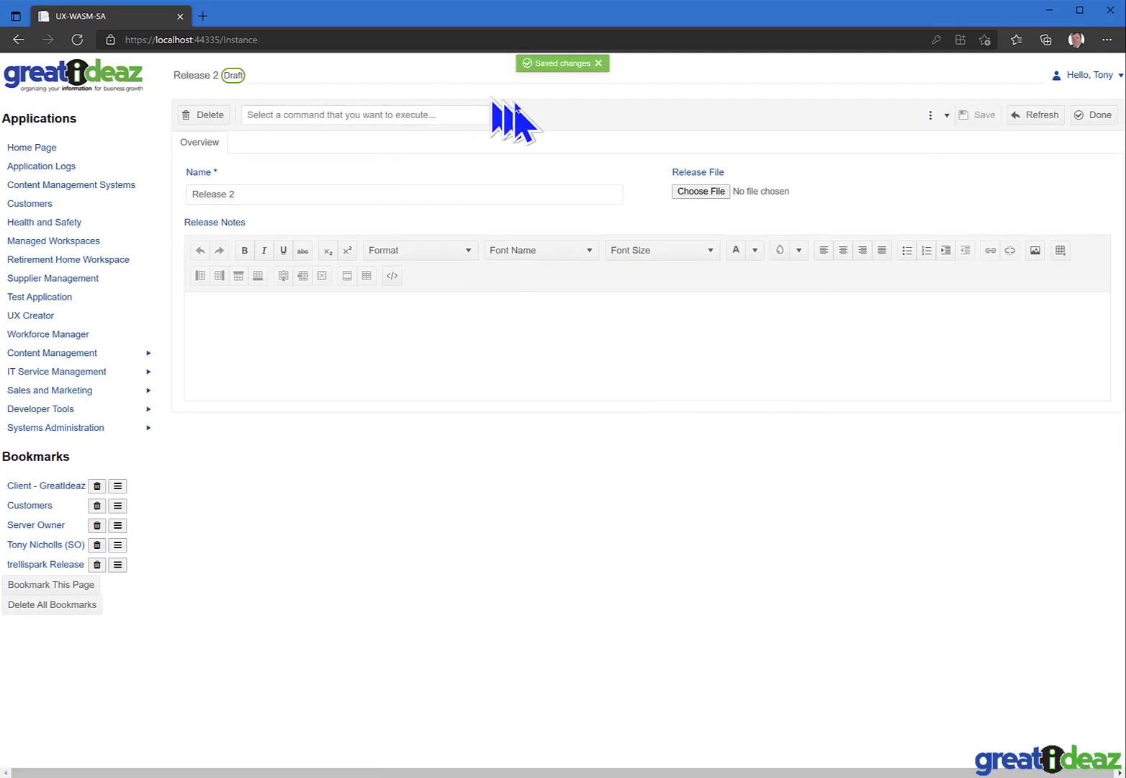
left_click(498, 115)
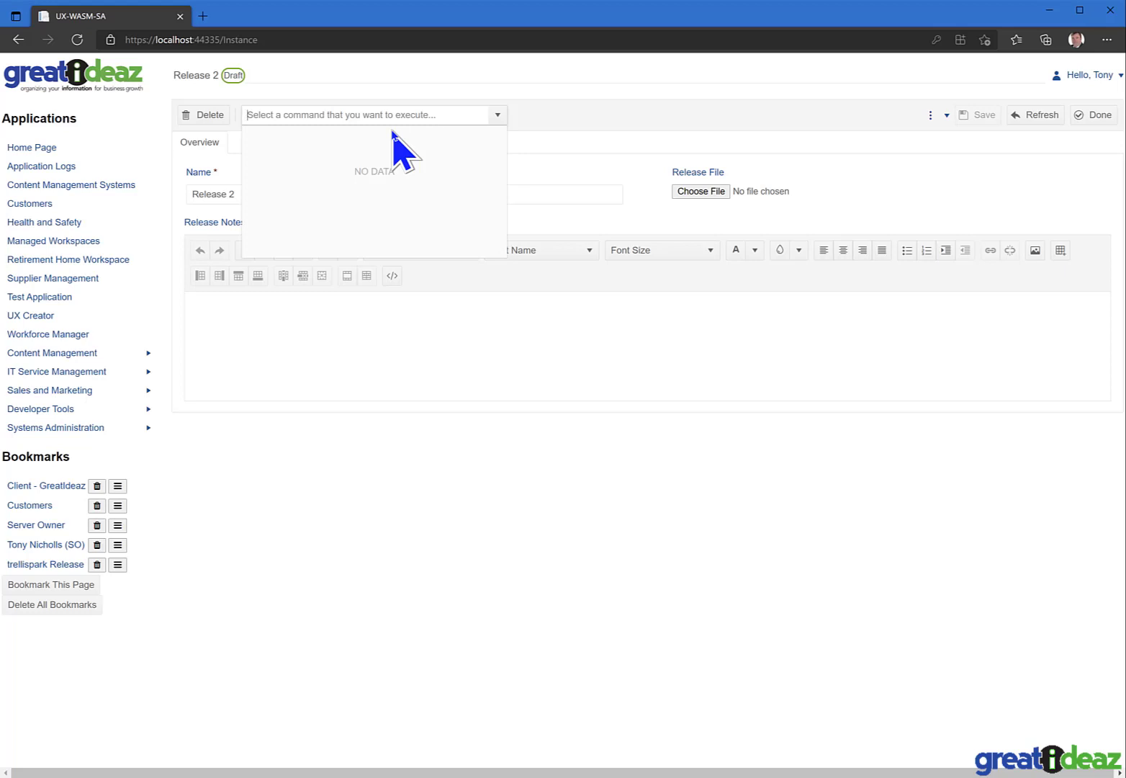
left_click(634, 163)
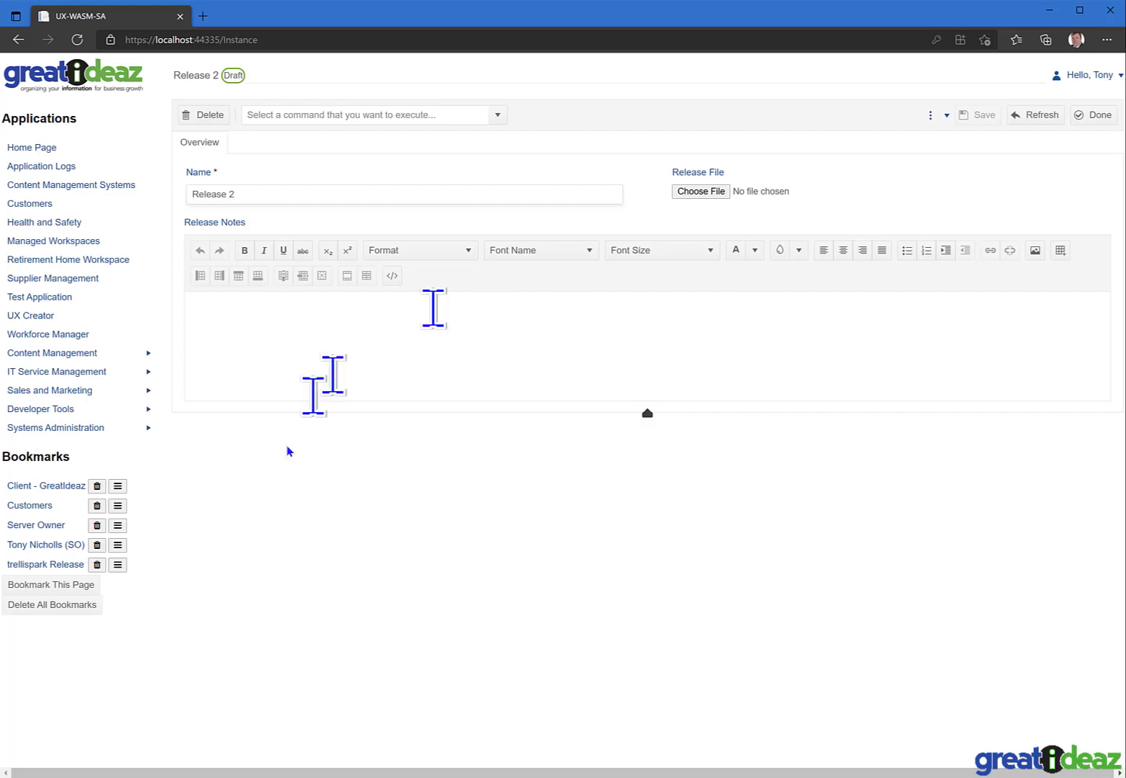
Add a form permission to the trellispark Release concept for the Draft state, with Save and Delete both set to Yes
left_click(72, 566)
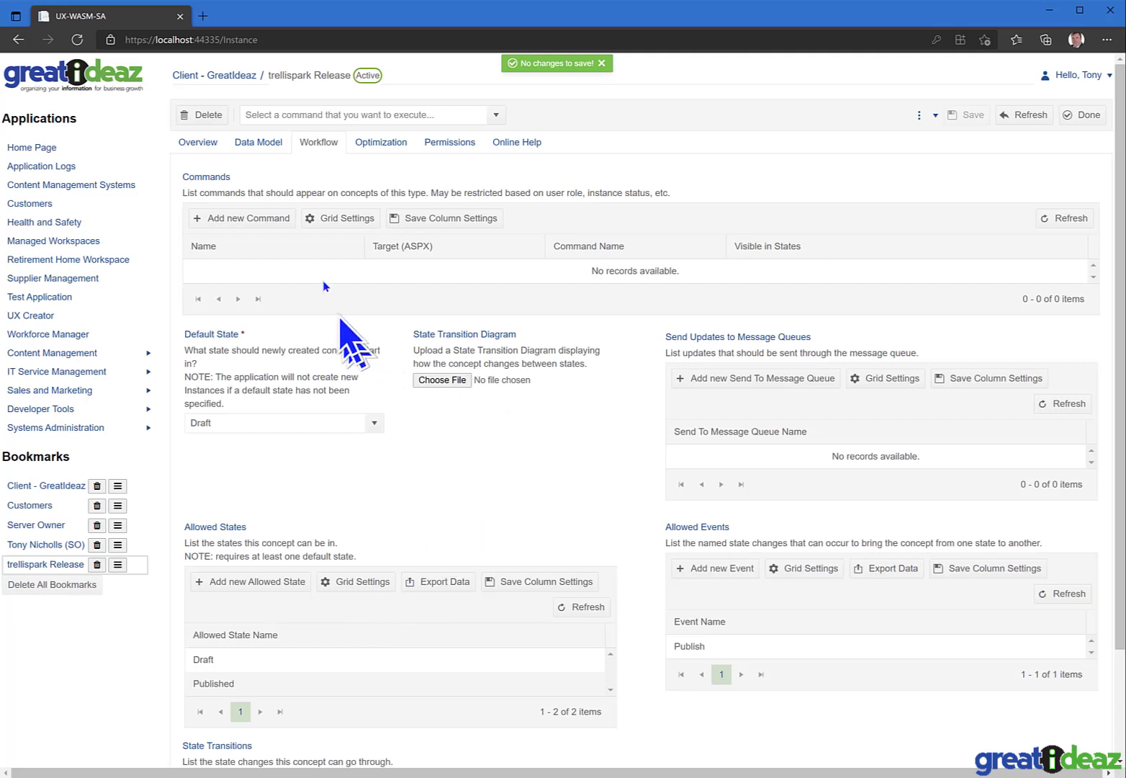
left_click(453, 143)
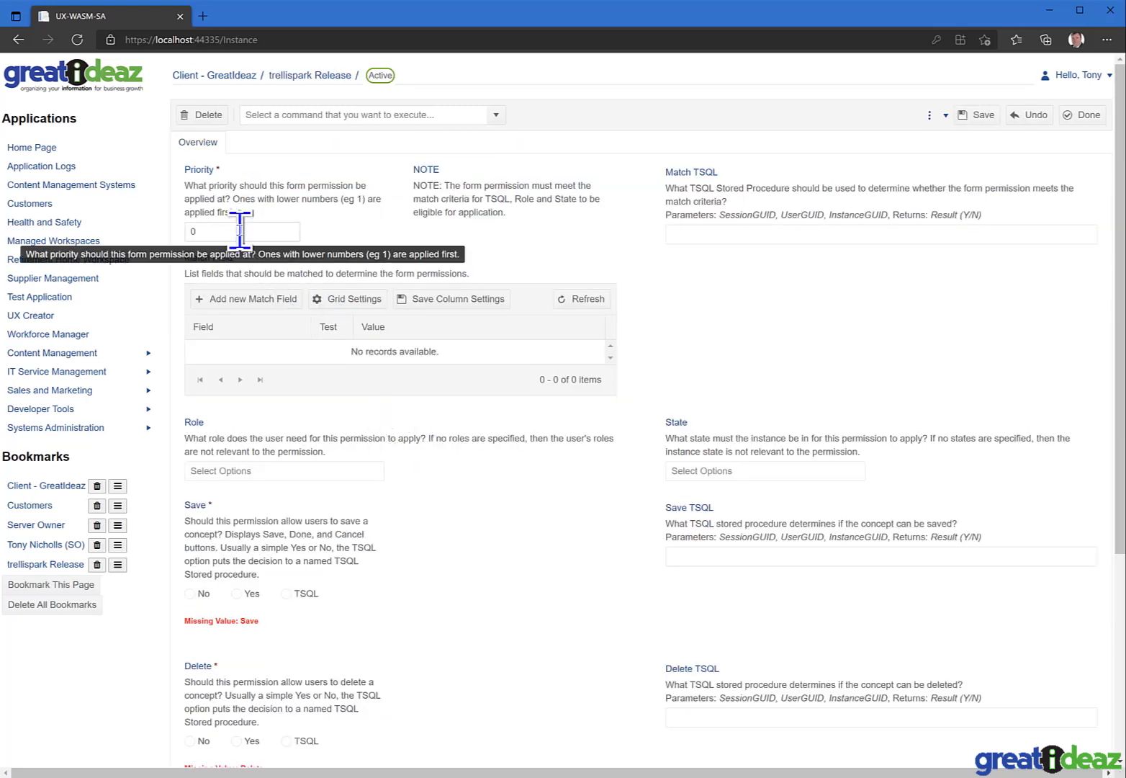
left_click(705, 472)
type("draft")
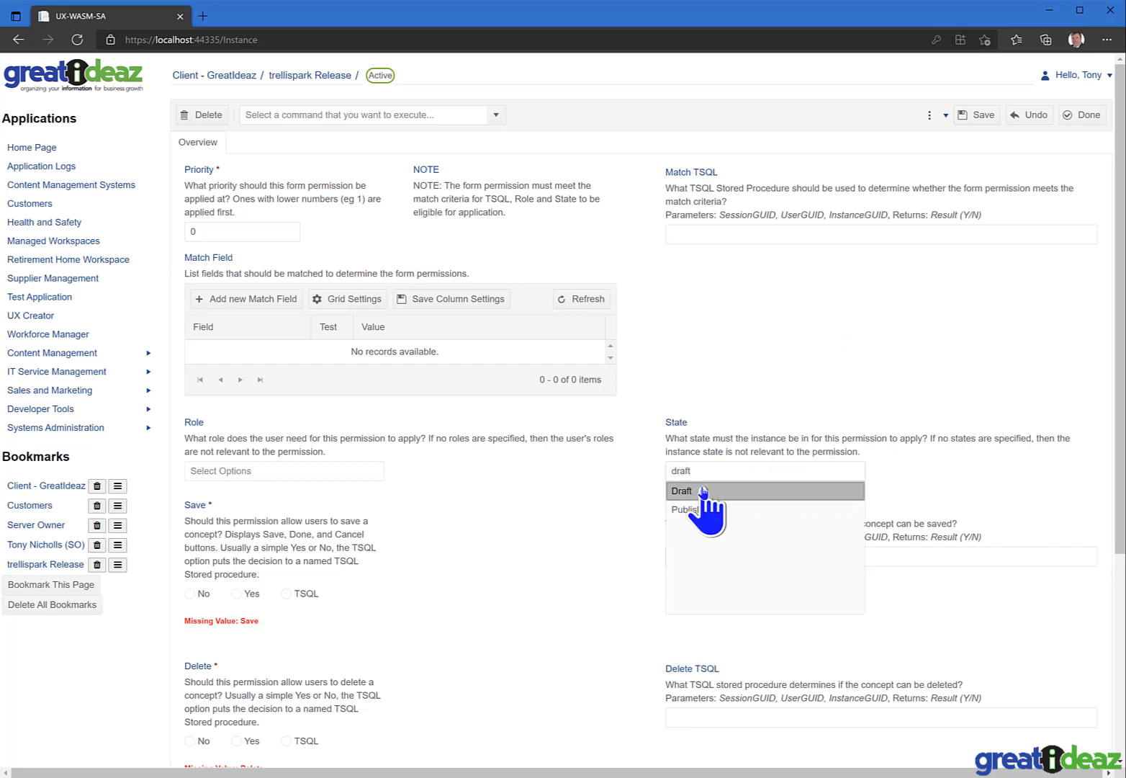
left_click(706, 492)
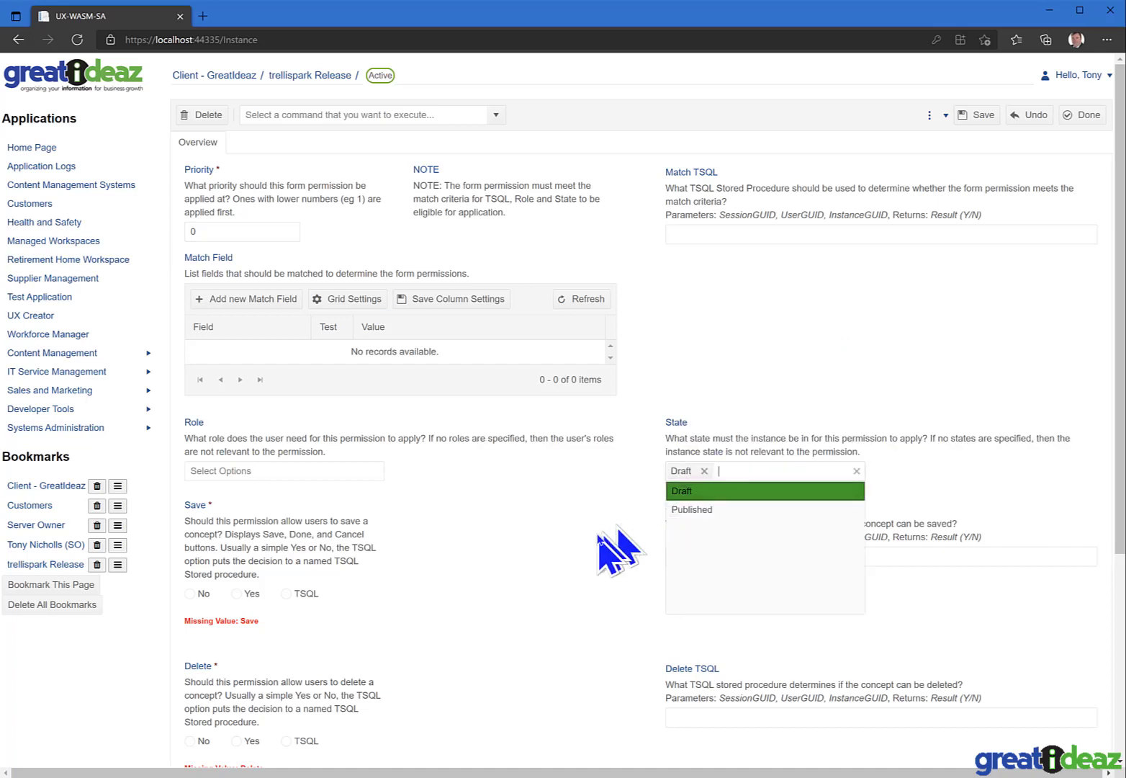
left_click(237, 595)
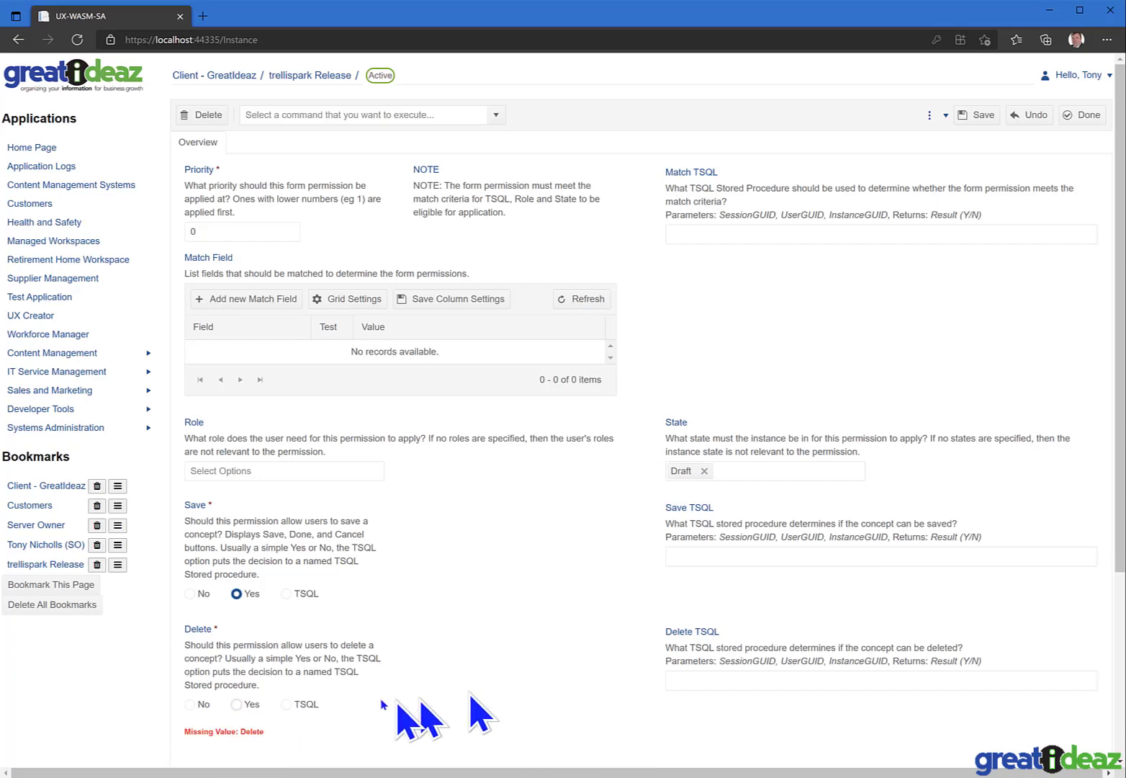
left_click(236, 704)
scroll(624, 628, "down", 3)
scroll(627, 630, "up", 3)
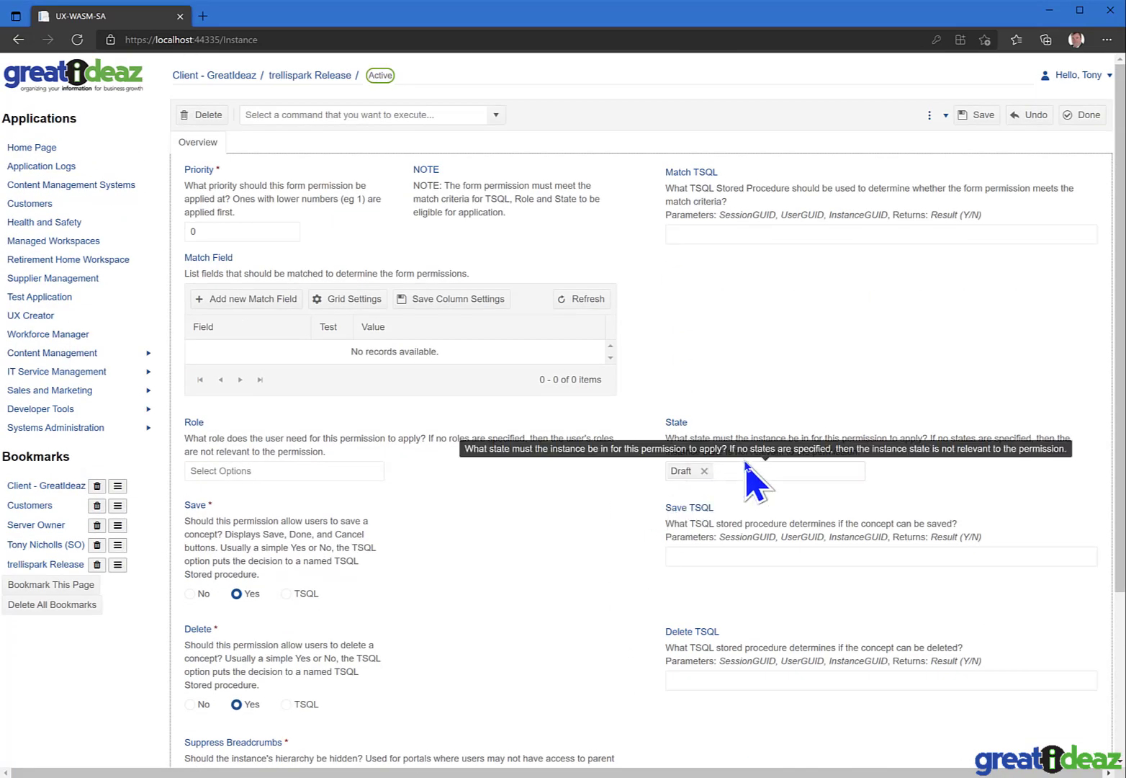
scroll(556, 597, "down", 3)
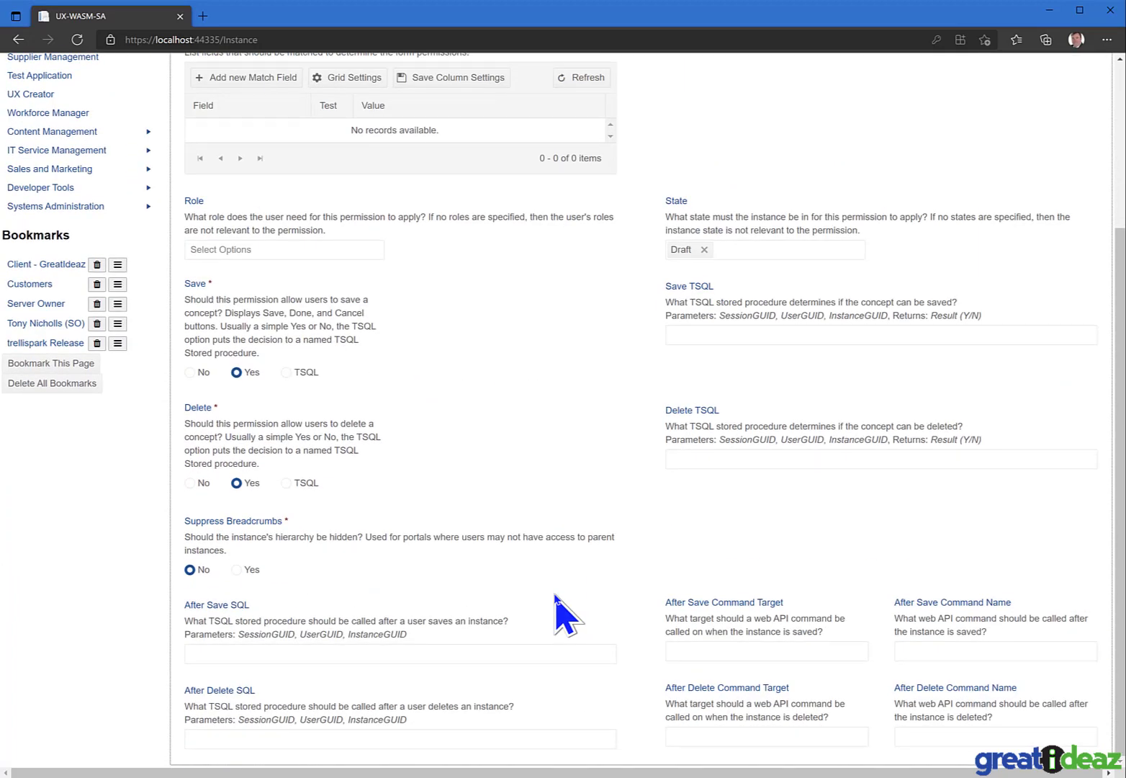
scroll(555, 595, "up", 3)
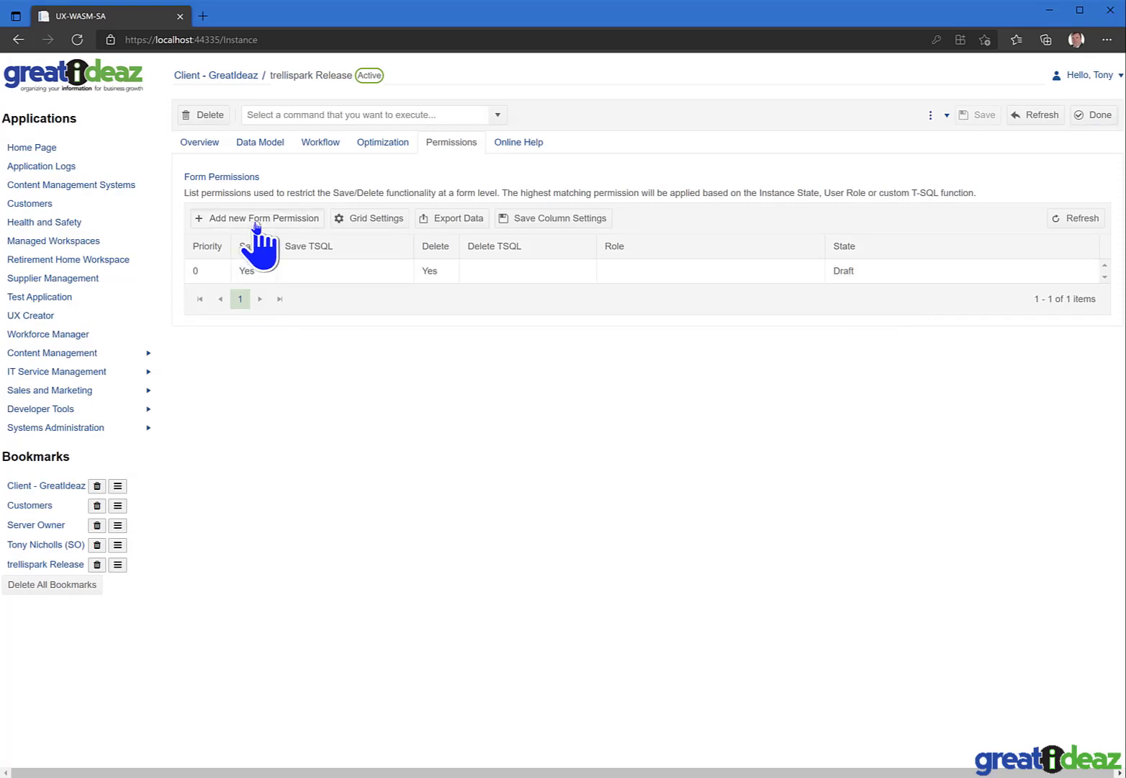
Add a priority 10 form permission for the Published state with Save and Delete set to No, and execute Clear Application State
left_click(251, 231)
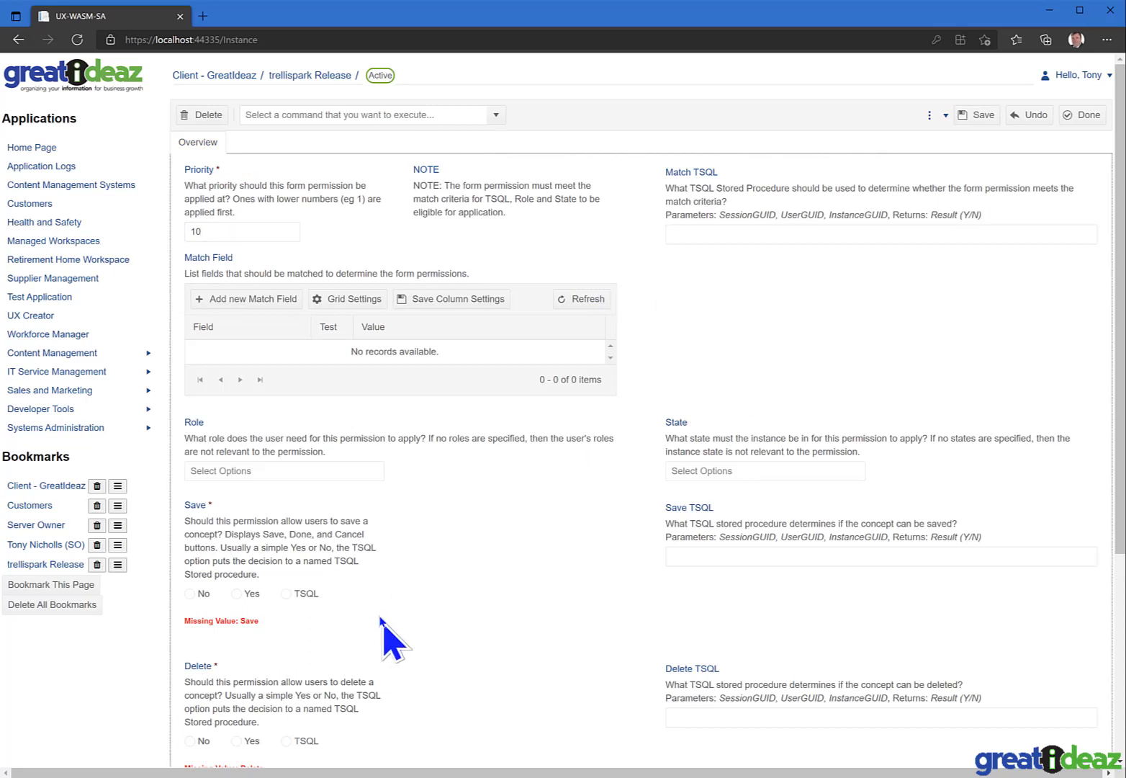
left_click(754, 470)
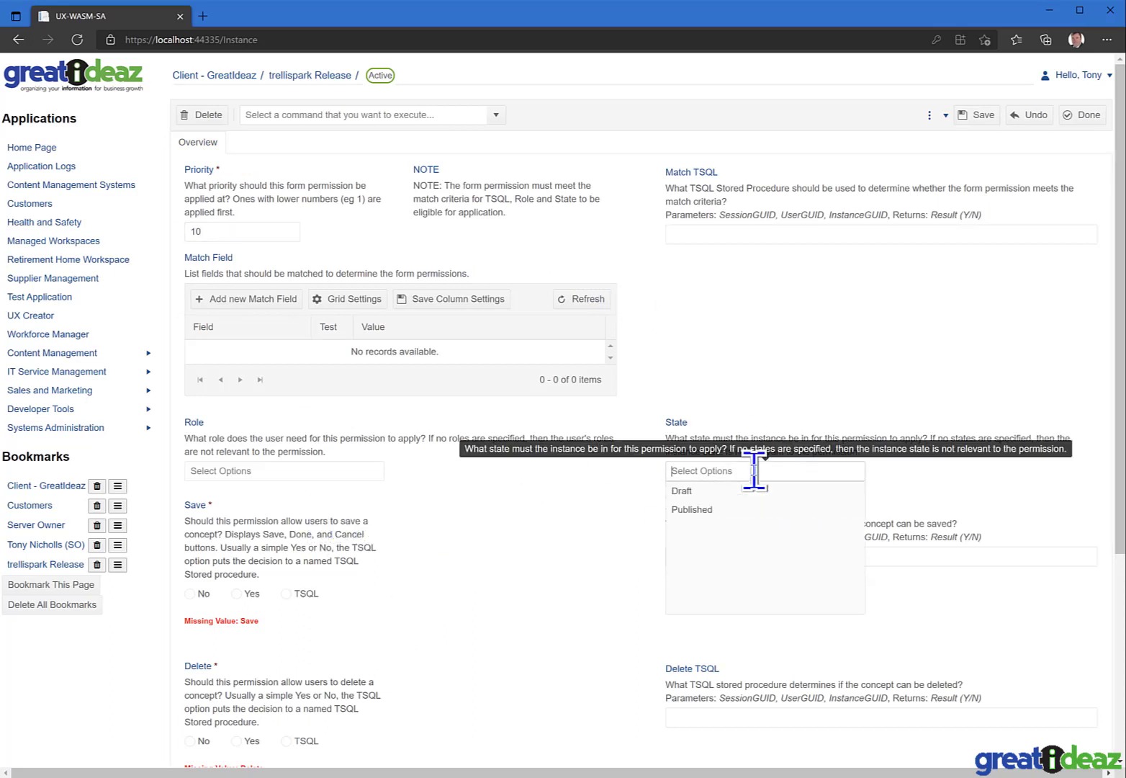
left_click(717, 509)
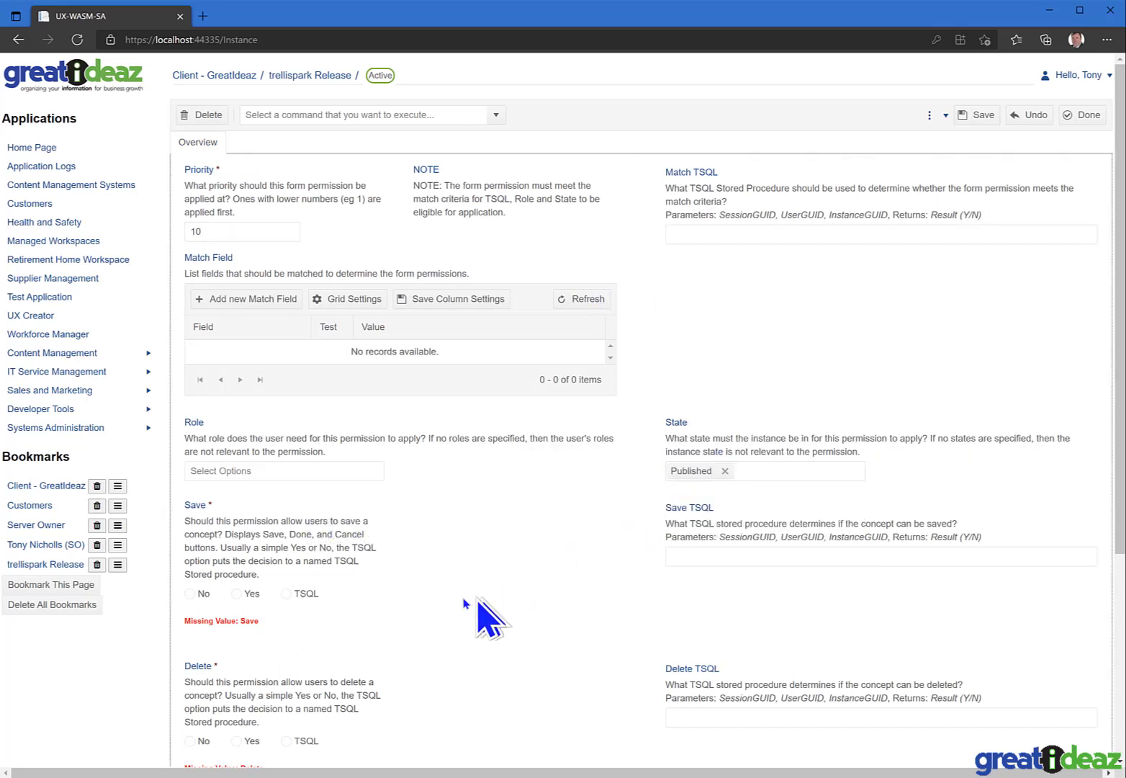
left_click(236, 593)
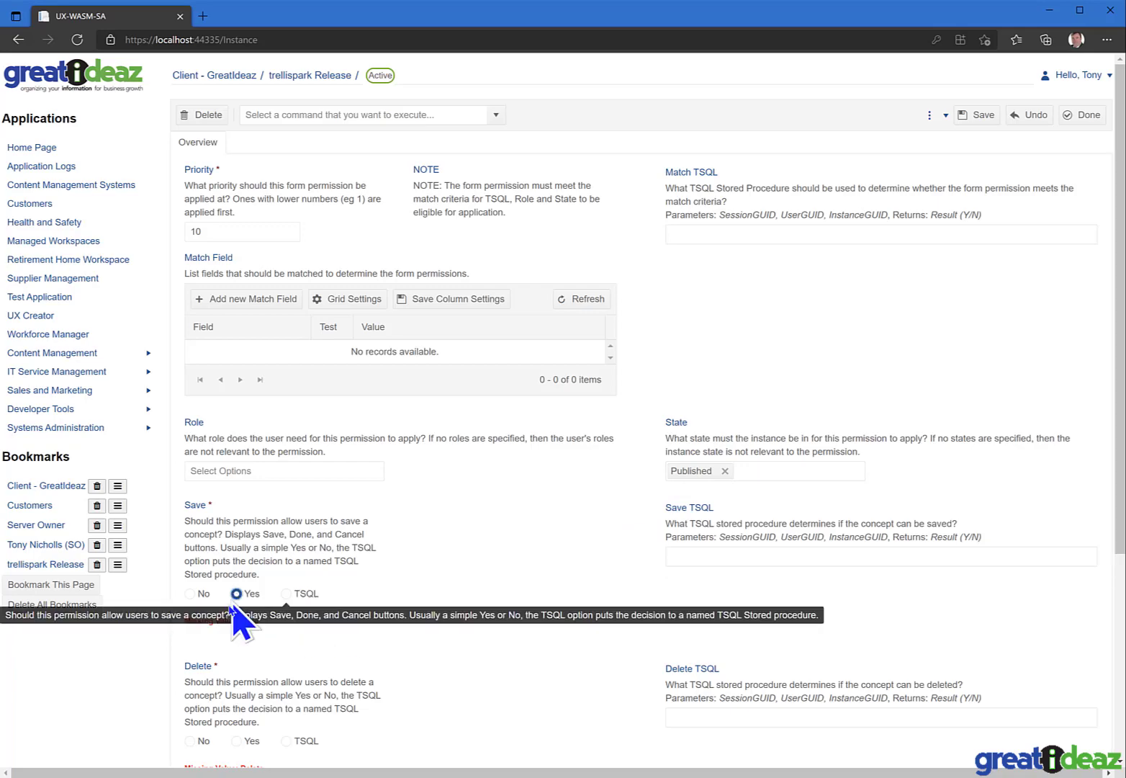
left_click(193, 740)
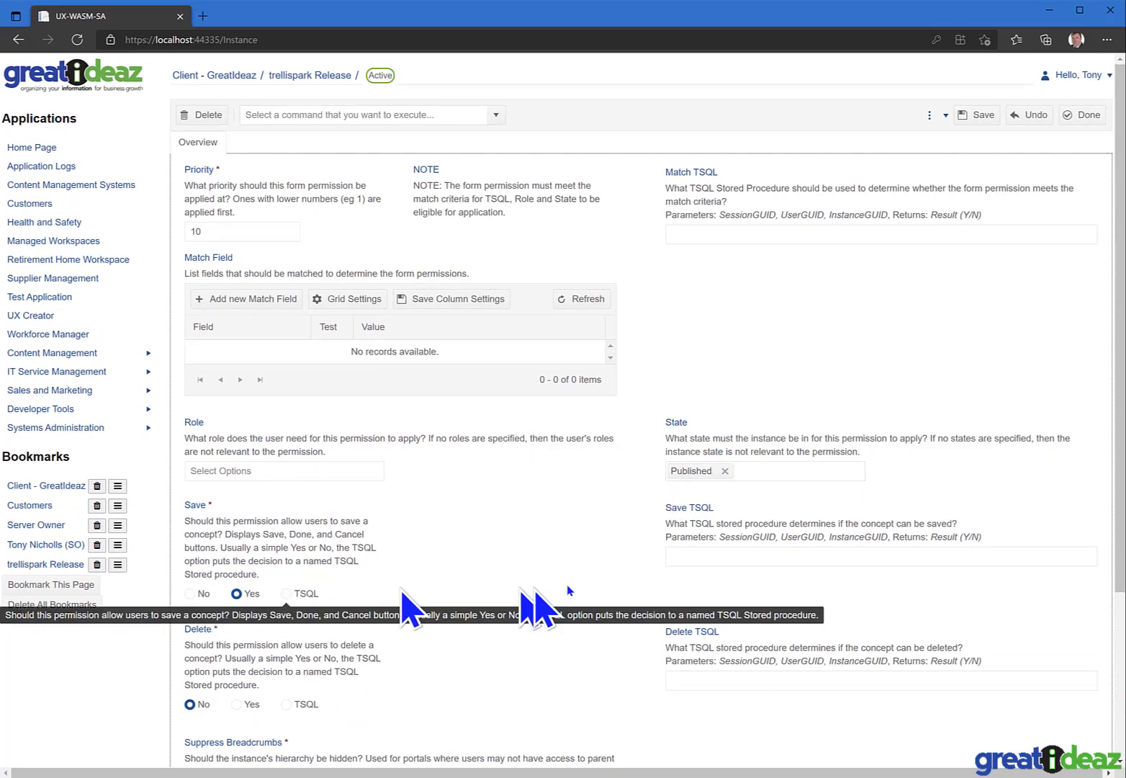
left_click(191, 593)
scroll(585, 623, "down", 1)
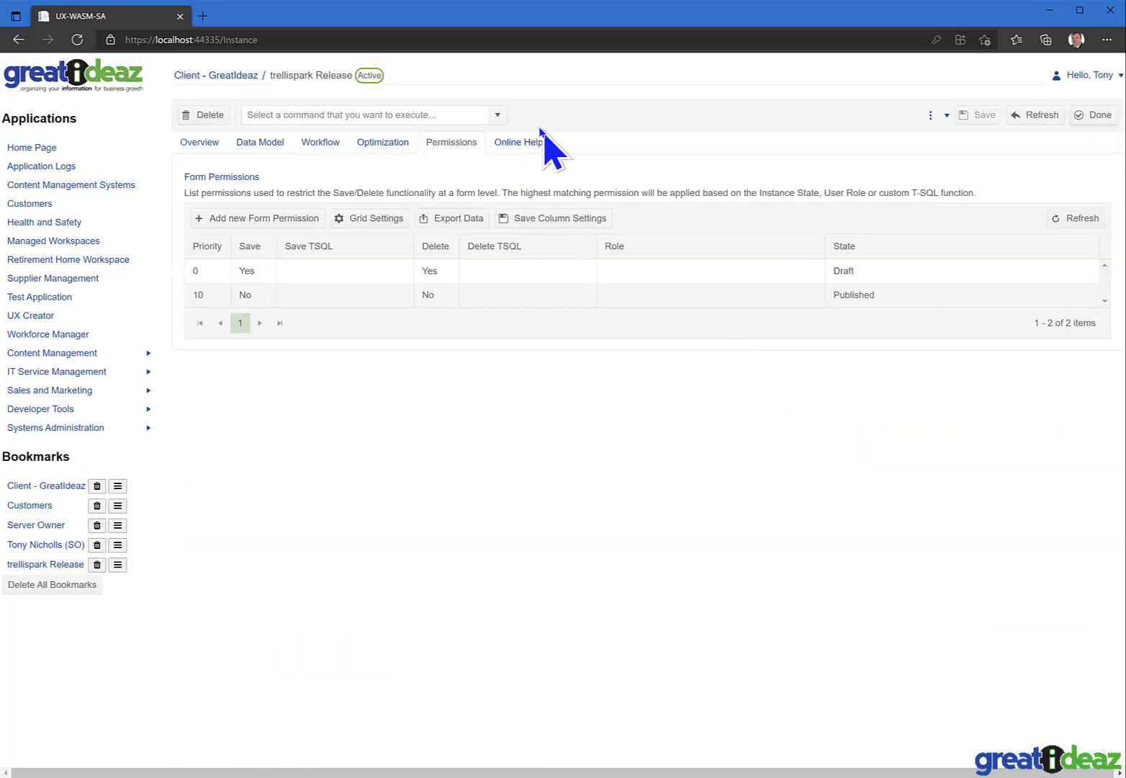
left_click(497, 115)
left_click(375, 135)
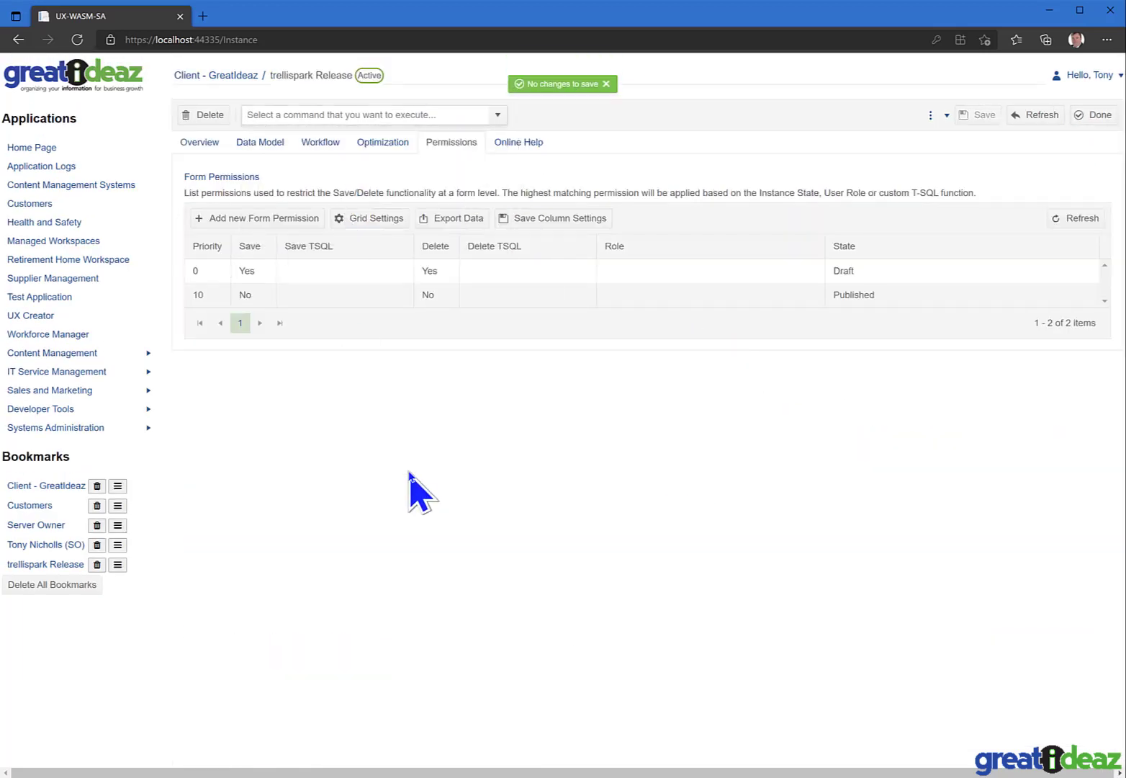
Open Release 1 from the Customers application's releases, examine whether its fields can be edited or deleted, and close it
left_click(22, 204)
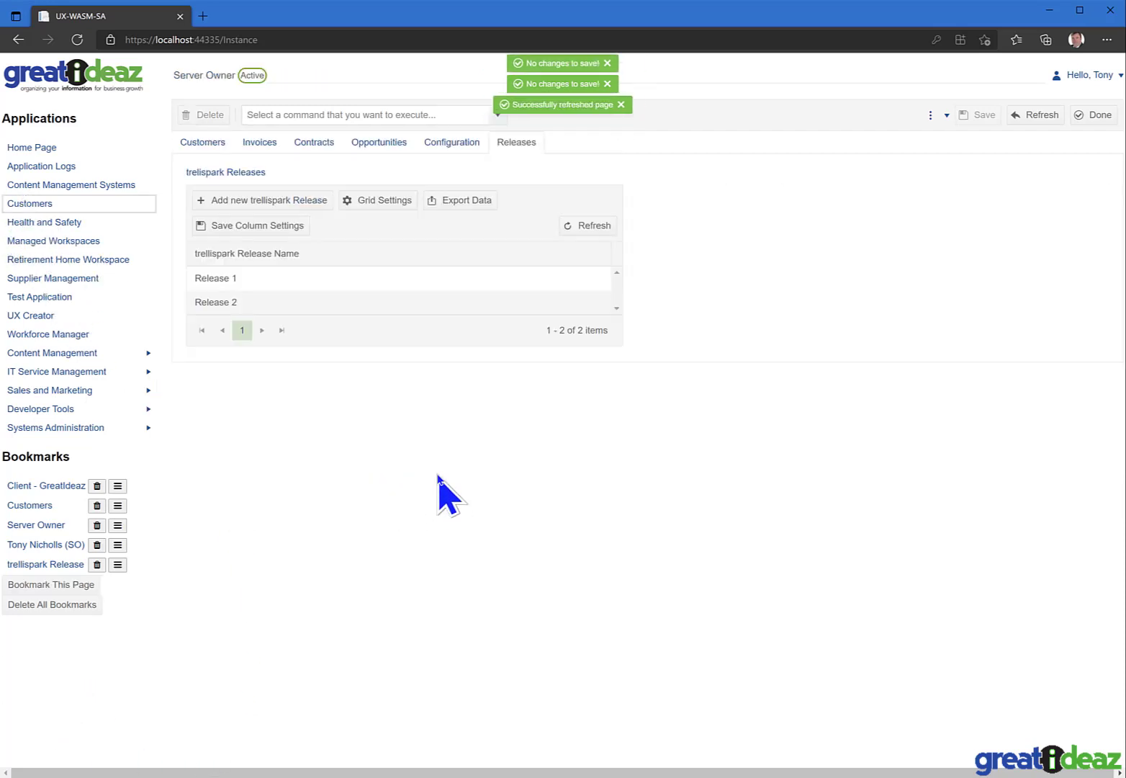
left_click(324, 281)
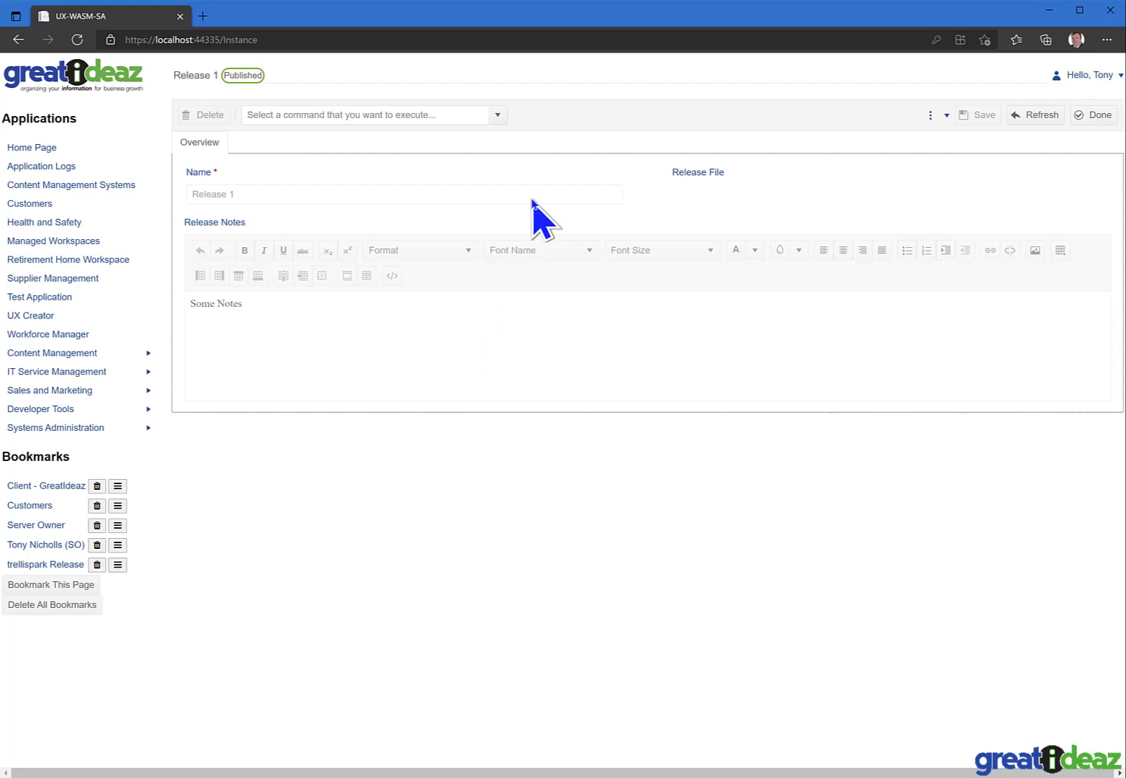
left_click(1035, 117)
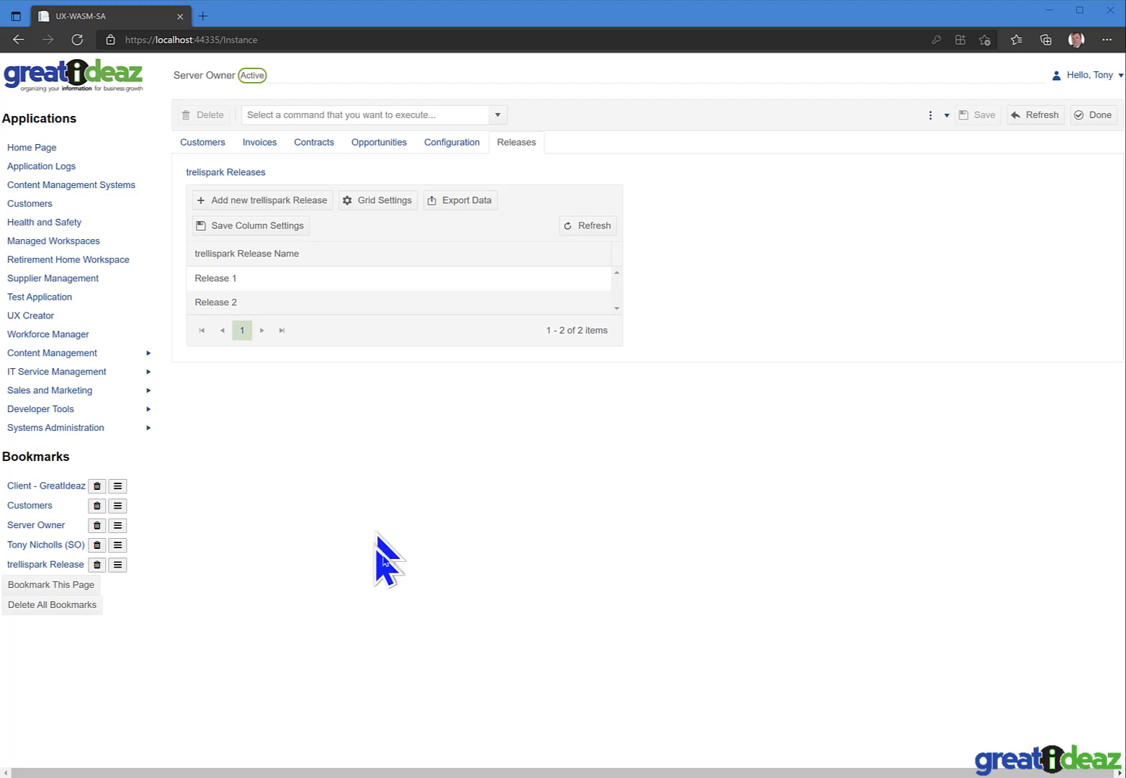
double_click(271, 285)
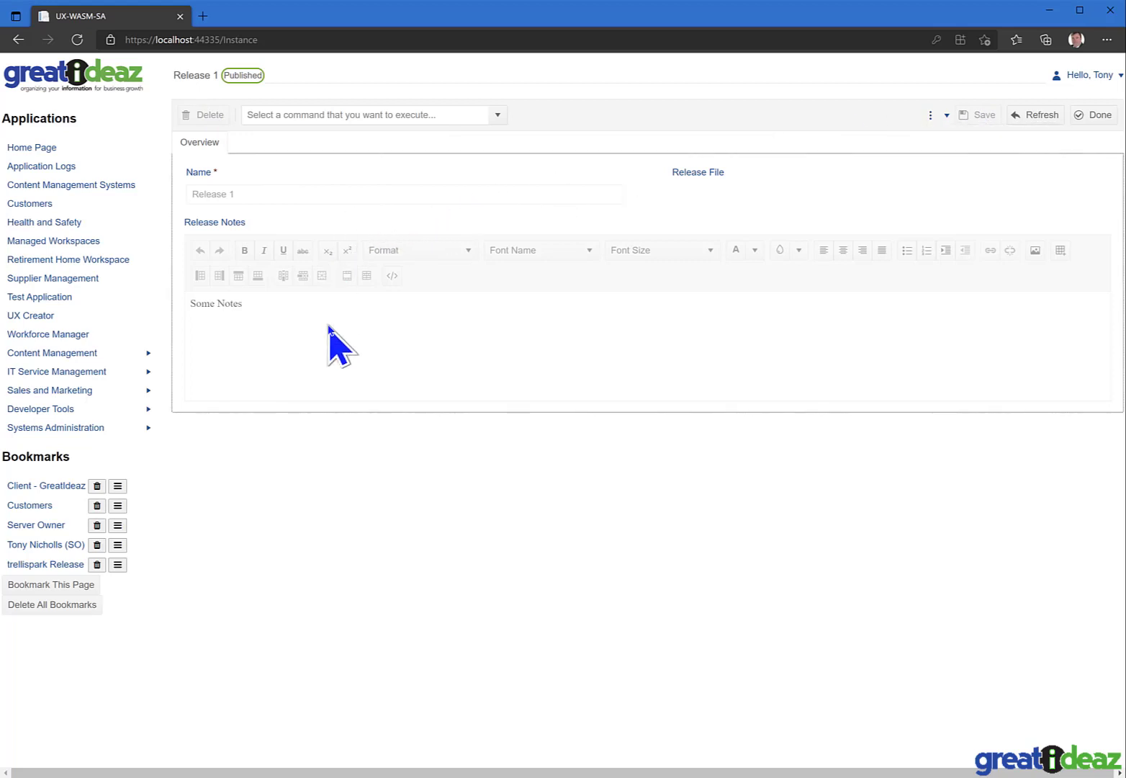
left_click(1089, 117)
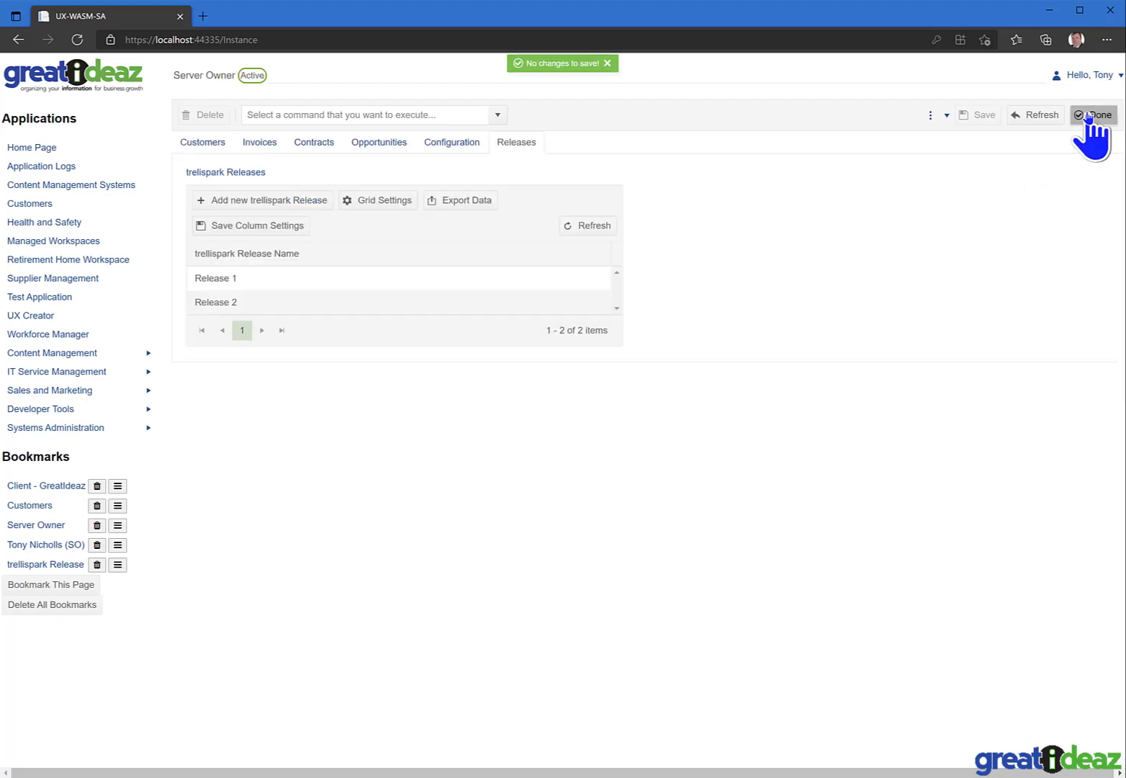
Open Release 2 from the releases list, rename it "Release 2 change", save it, and check which commands it offers
double_click(344, 301)
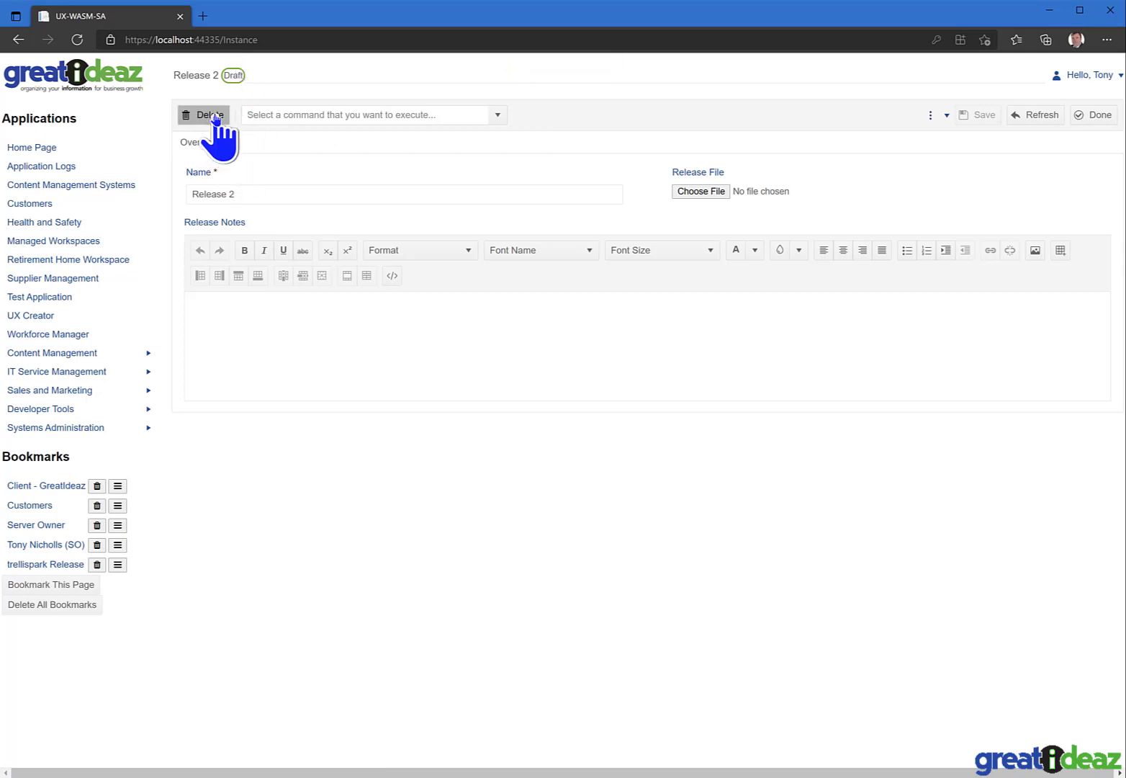
left_click(324, 186)
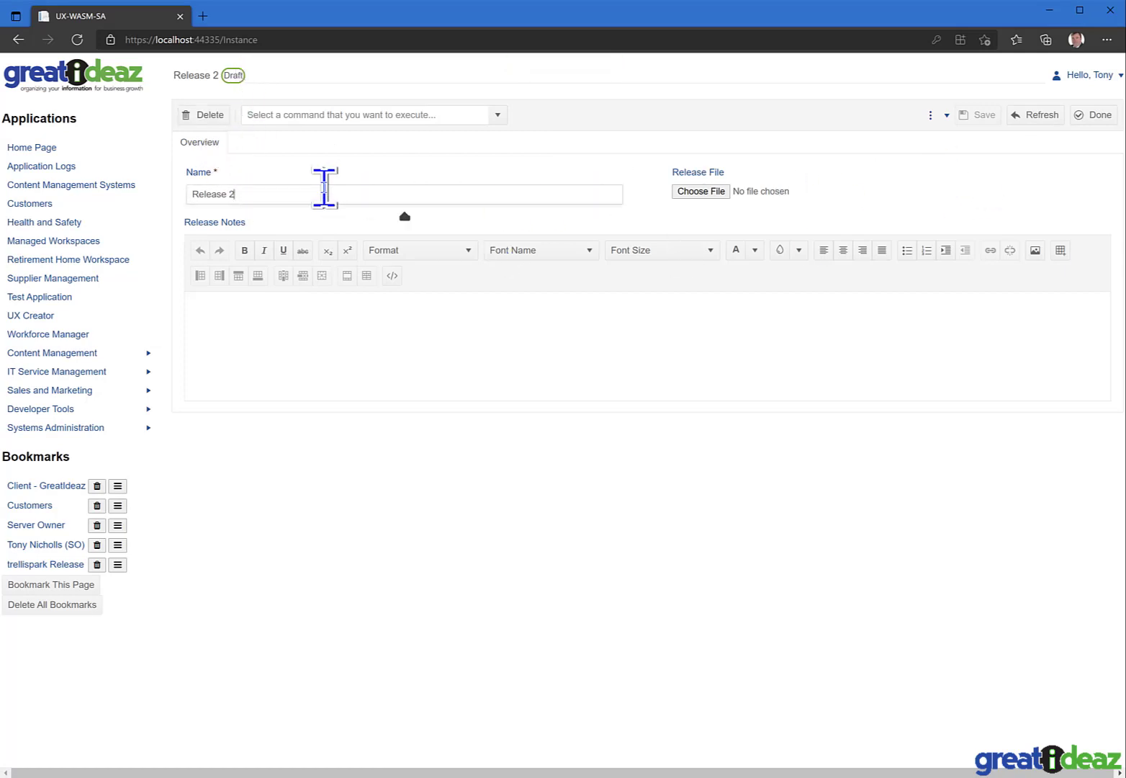
type("cahnge")
key("BackSpace")
key("BackSpace")
key("BackSpace")
key("BackSpace")
key("BackSpace")
type("ga")
key("BackSpace")
key("BackSpace")
type("hange")
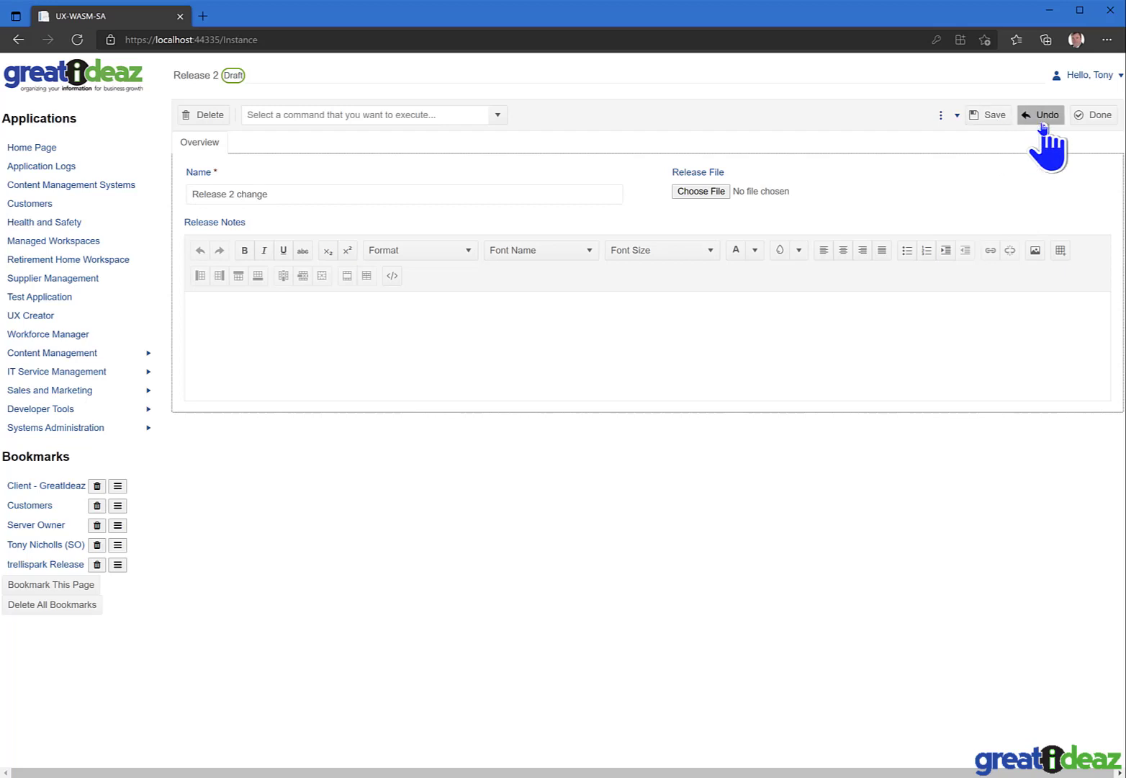
left_click(993, 116)
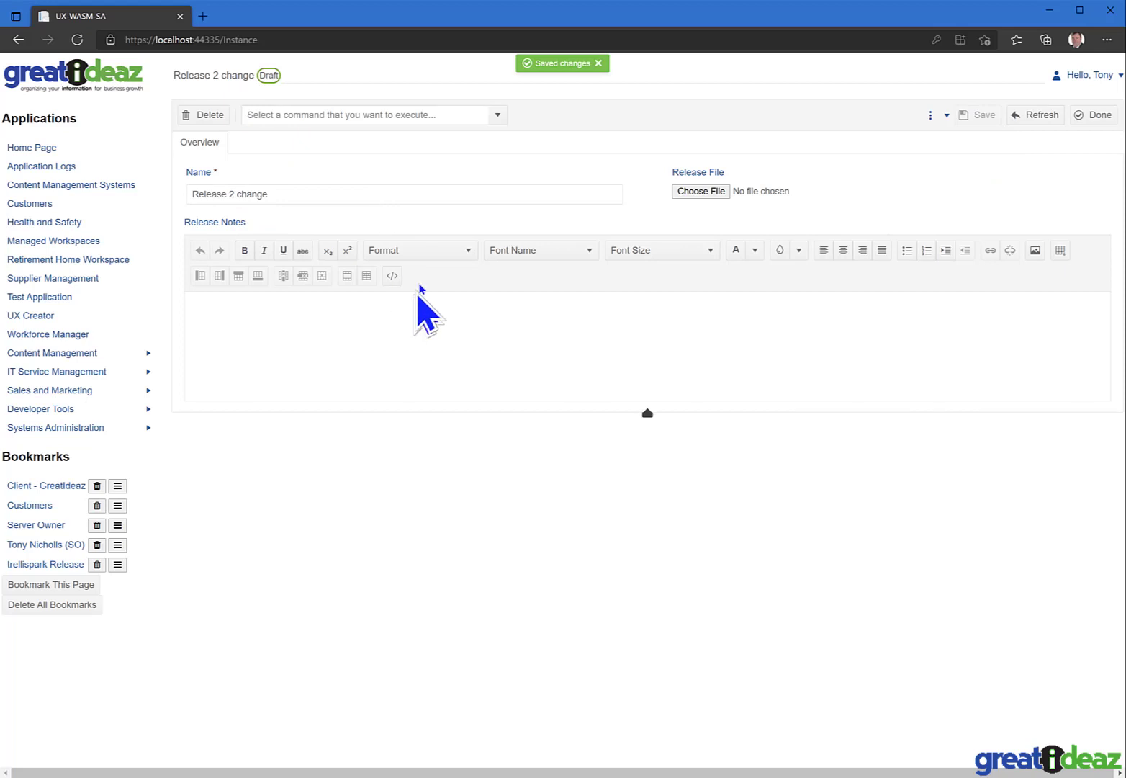
left_click(498, 115)
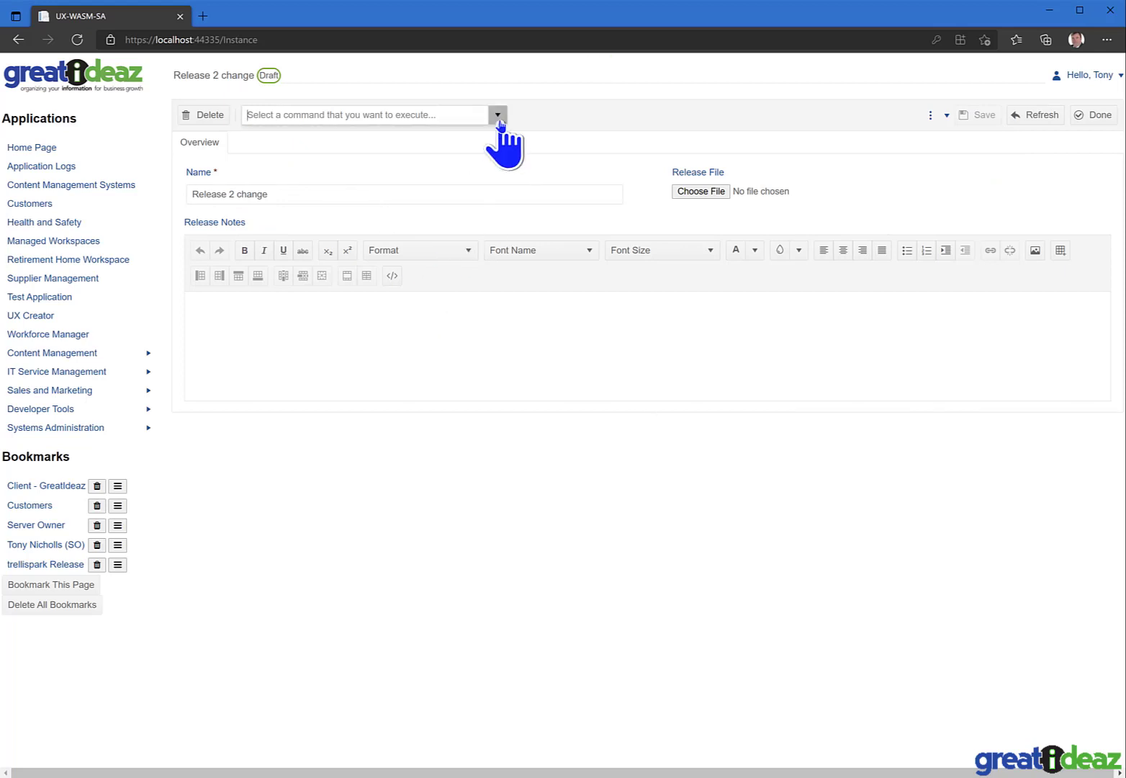
left_click(538, 120)
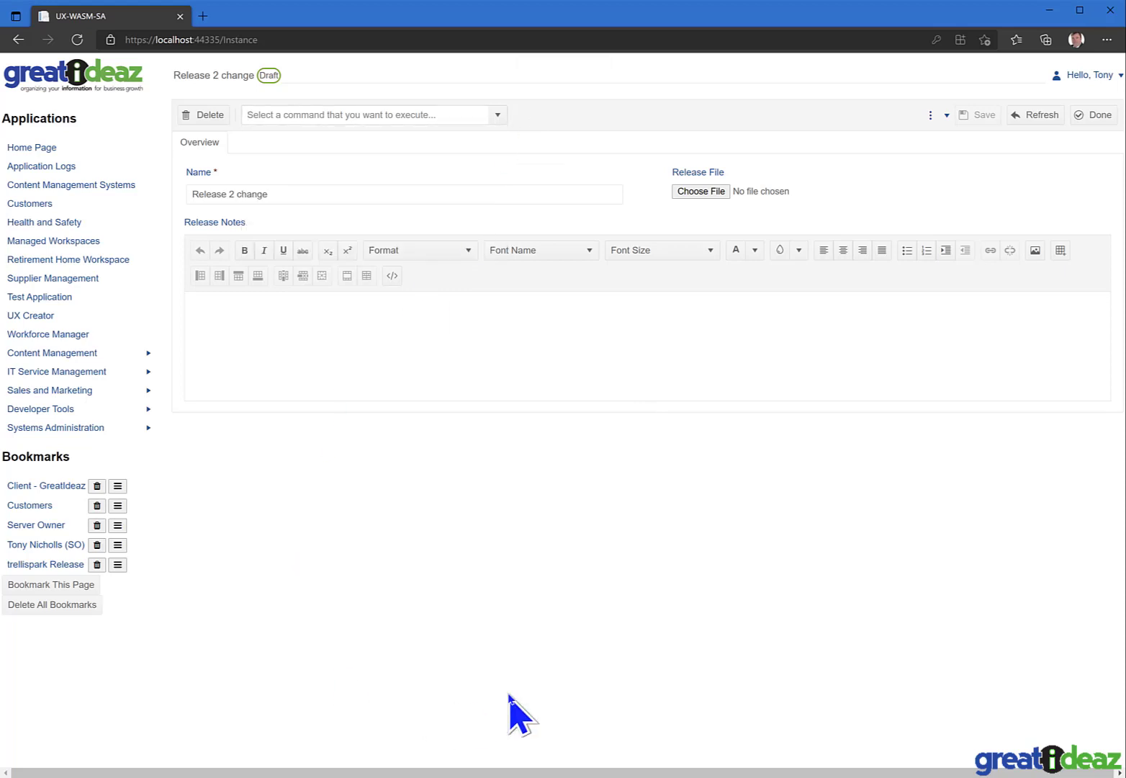
Assign the Client - GreatIdeaz.Release Manager role to the bookmarked administrator user and close the user record
left_click(47, 548)
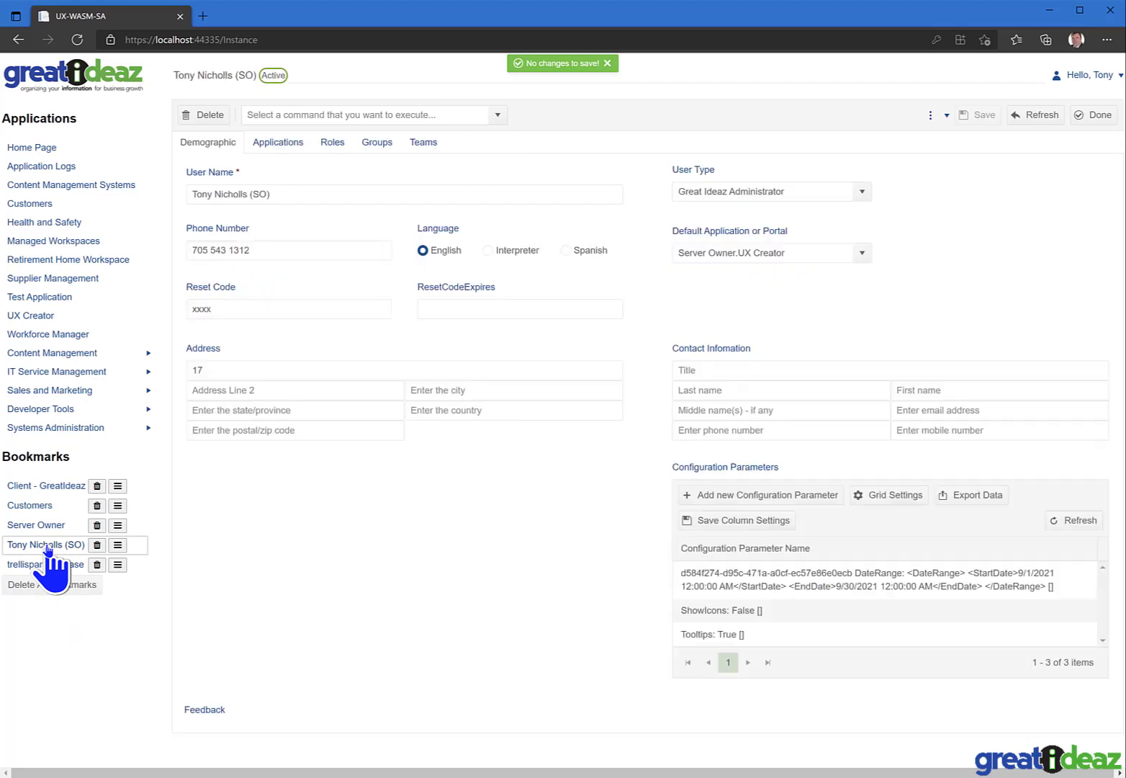
left_click(331, 143)
left_click(256, 298)
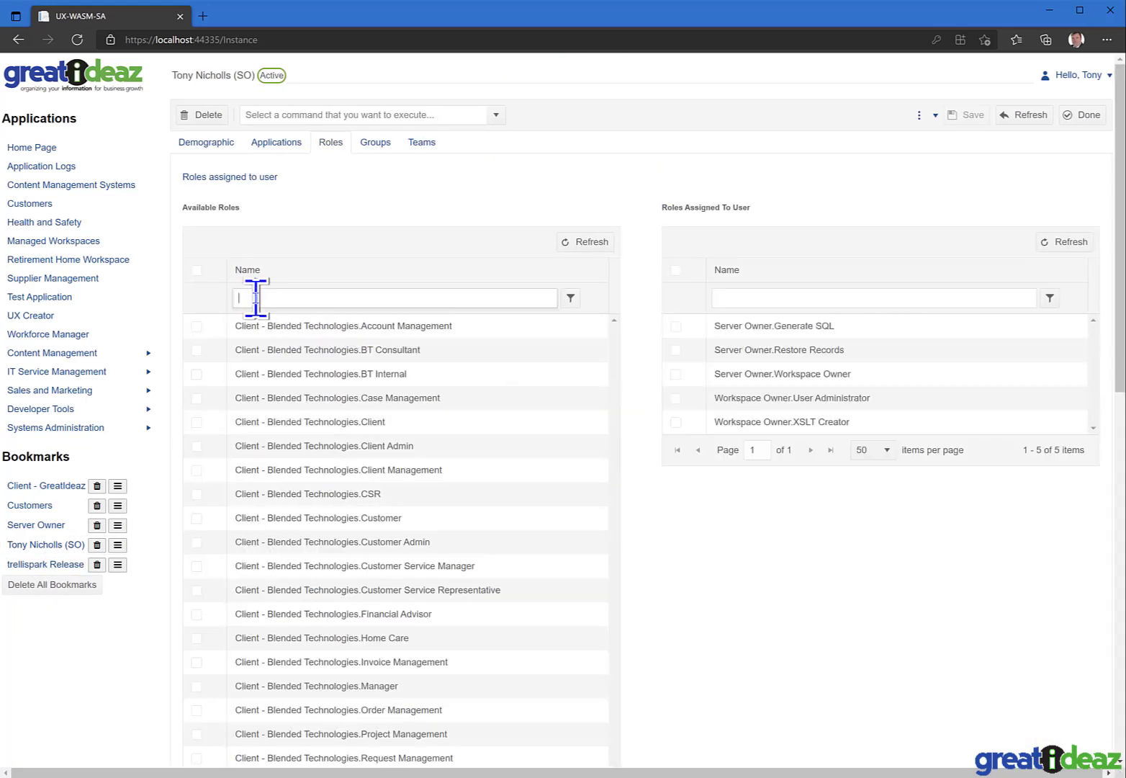
type("rel")
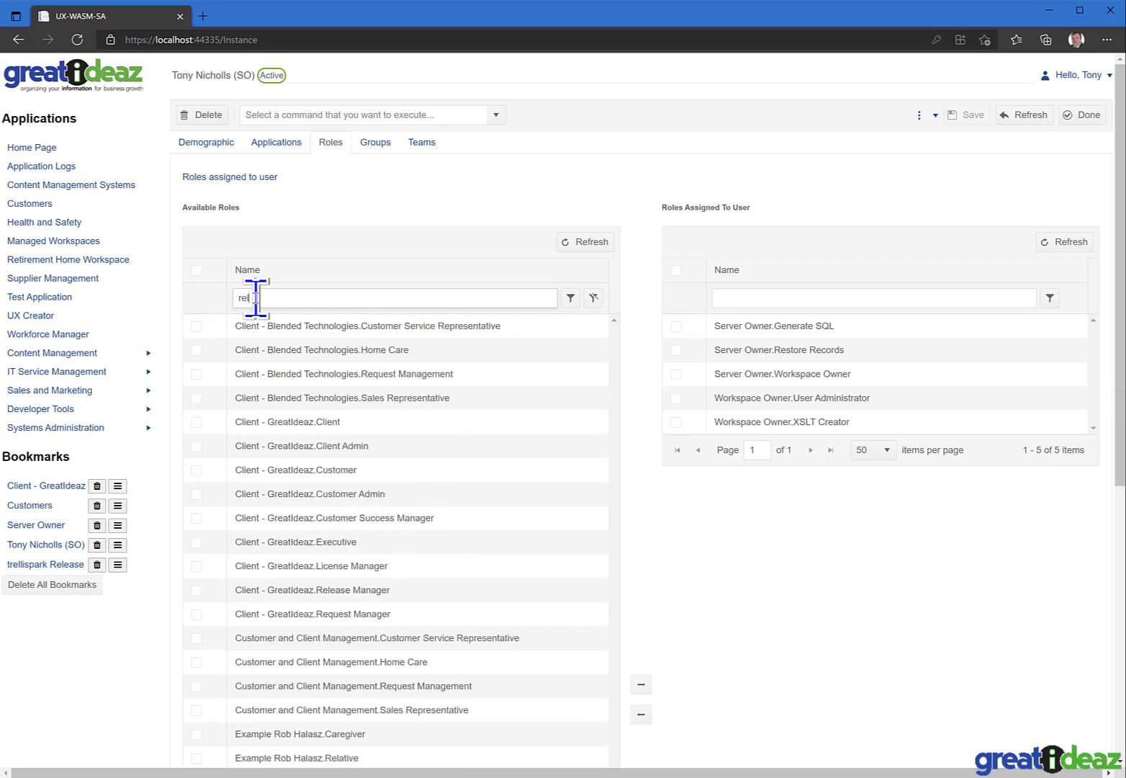
left_click(197, 326)
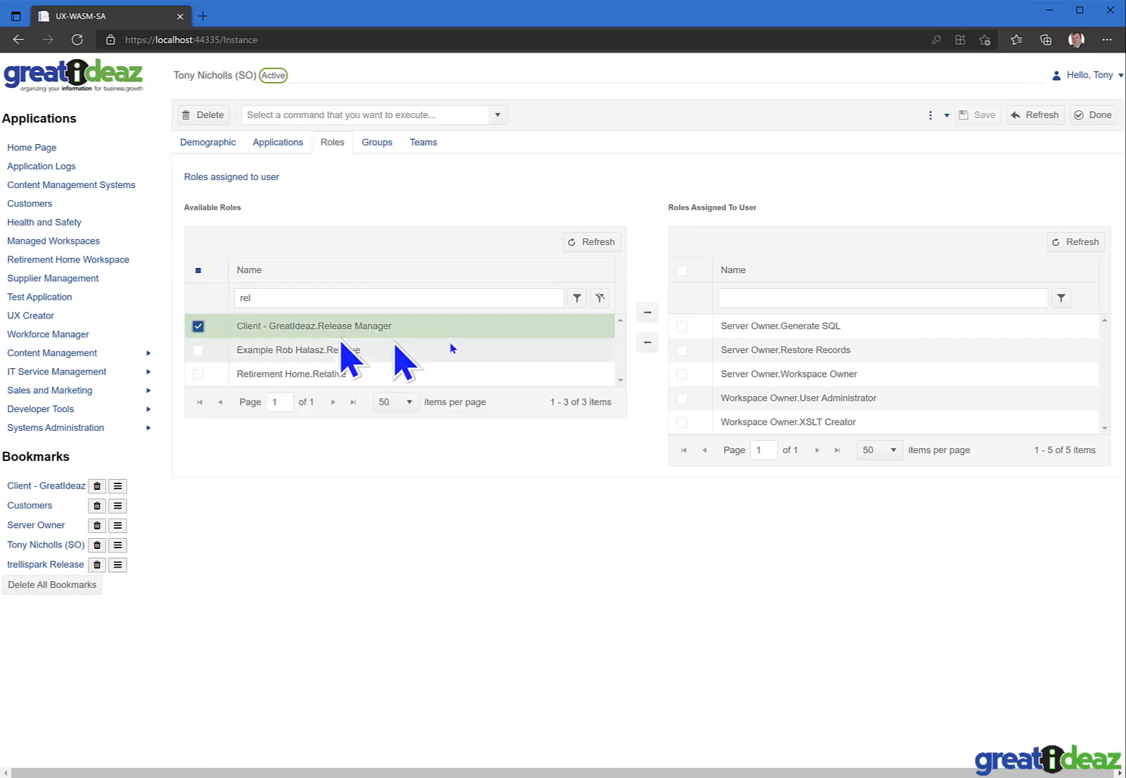
left_click(647, 313)
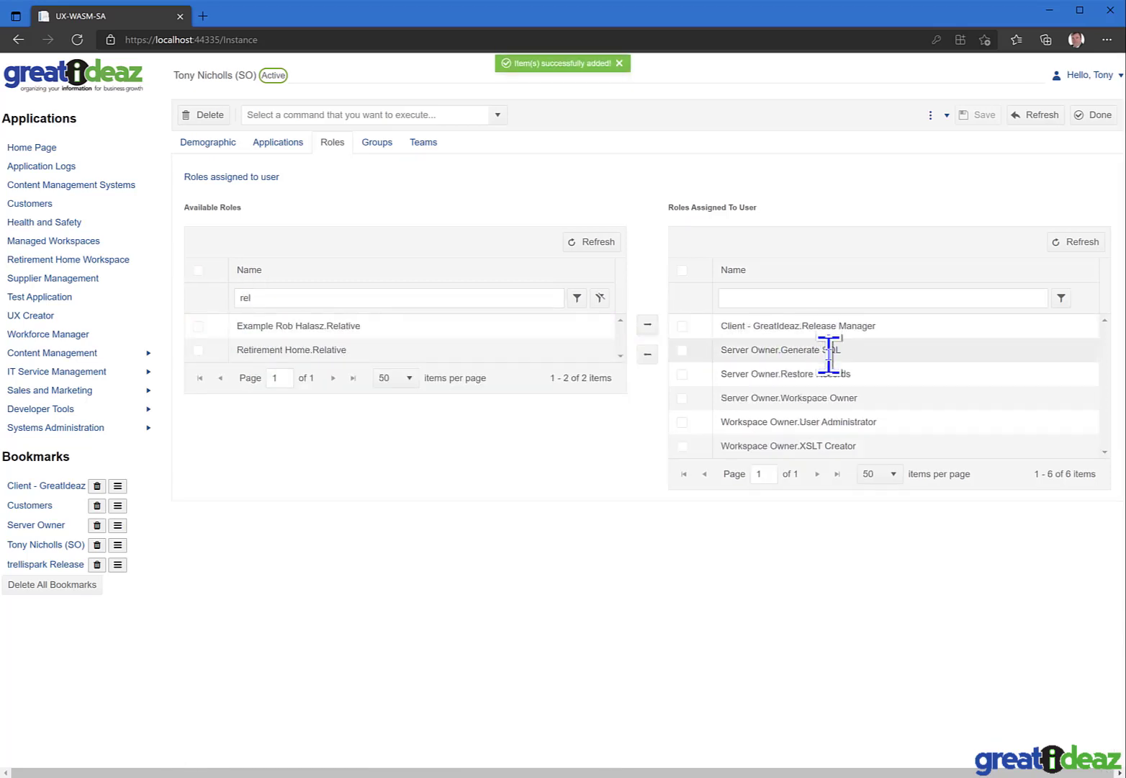
left_click(1095, 116)
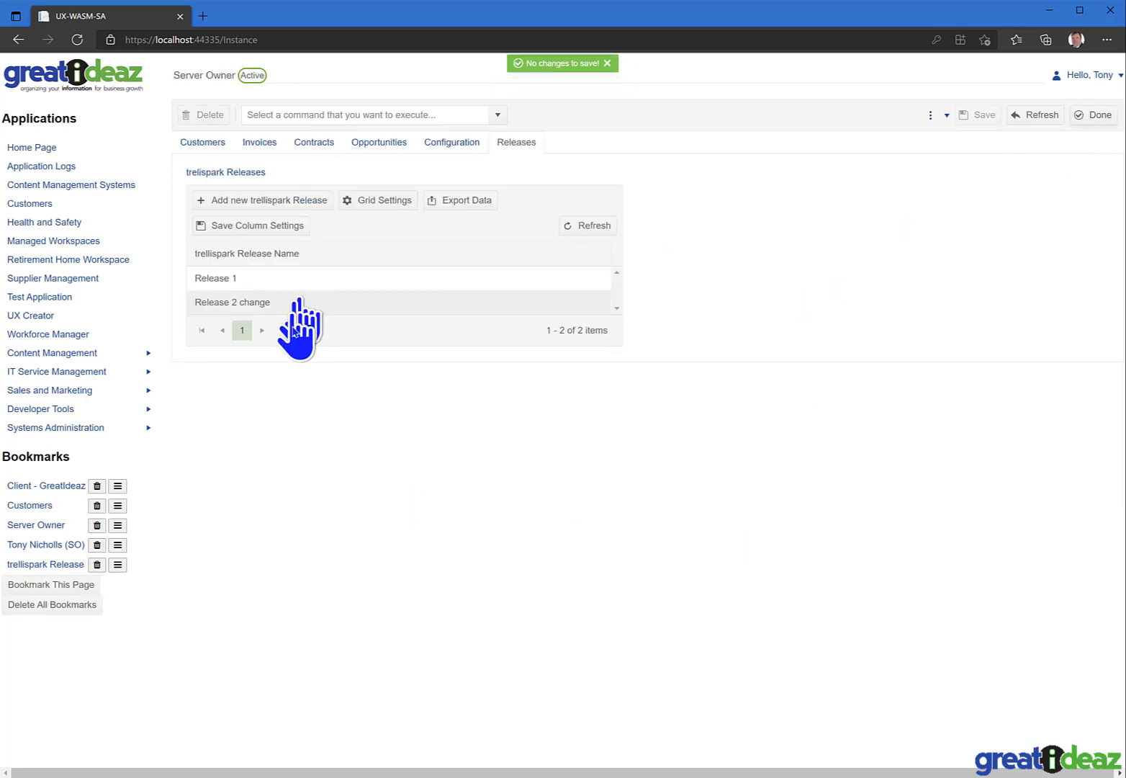
Reopen the draft release "Release 2 change" and check which commands it offers
left_click(321, 304)
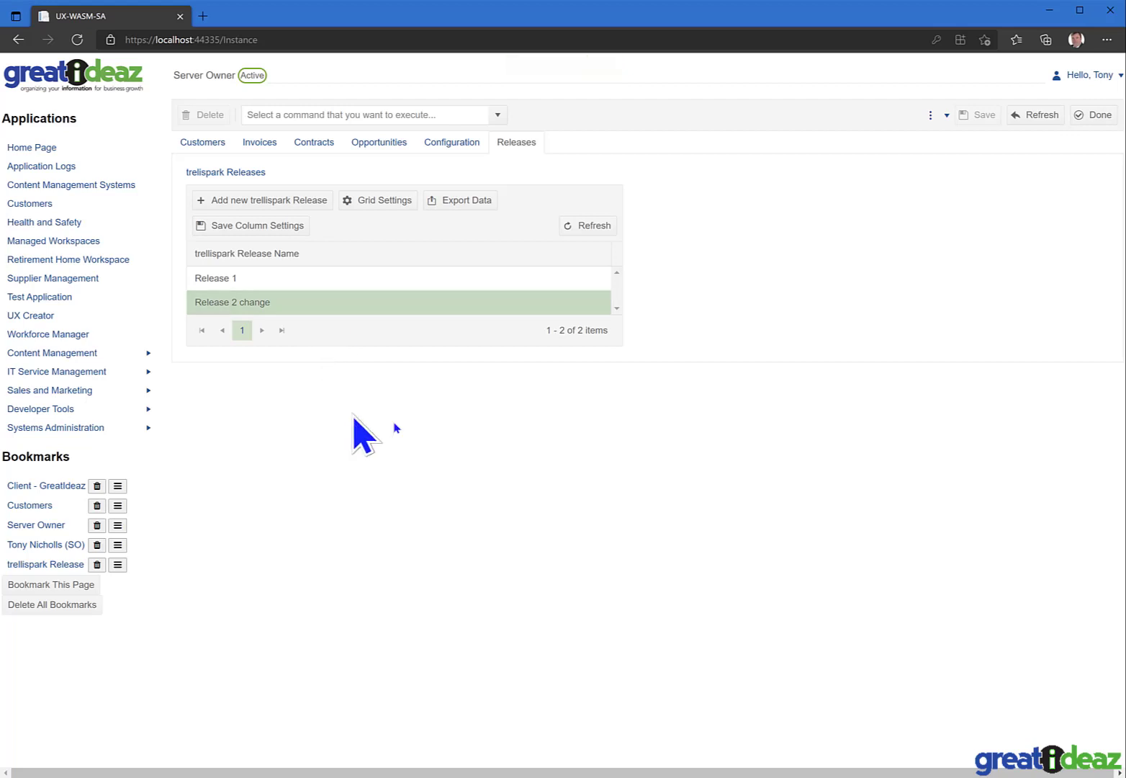
left_click(499, 115)
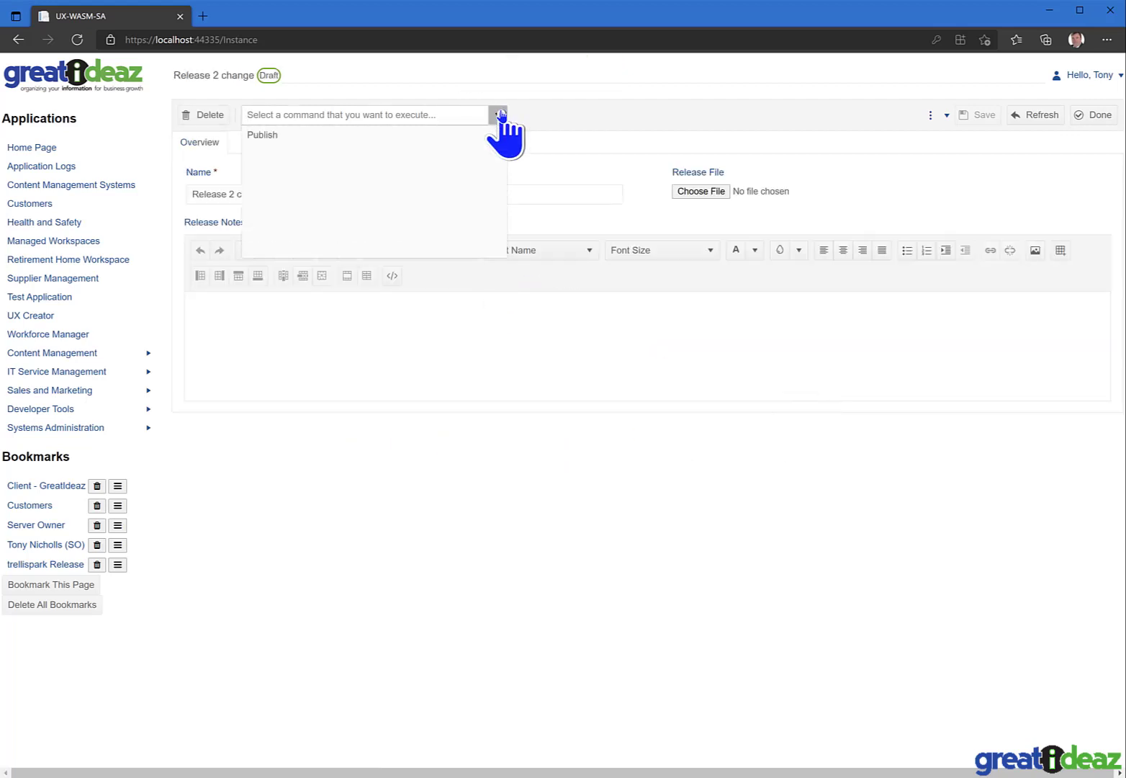